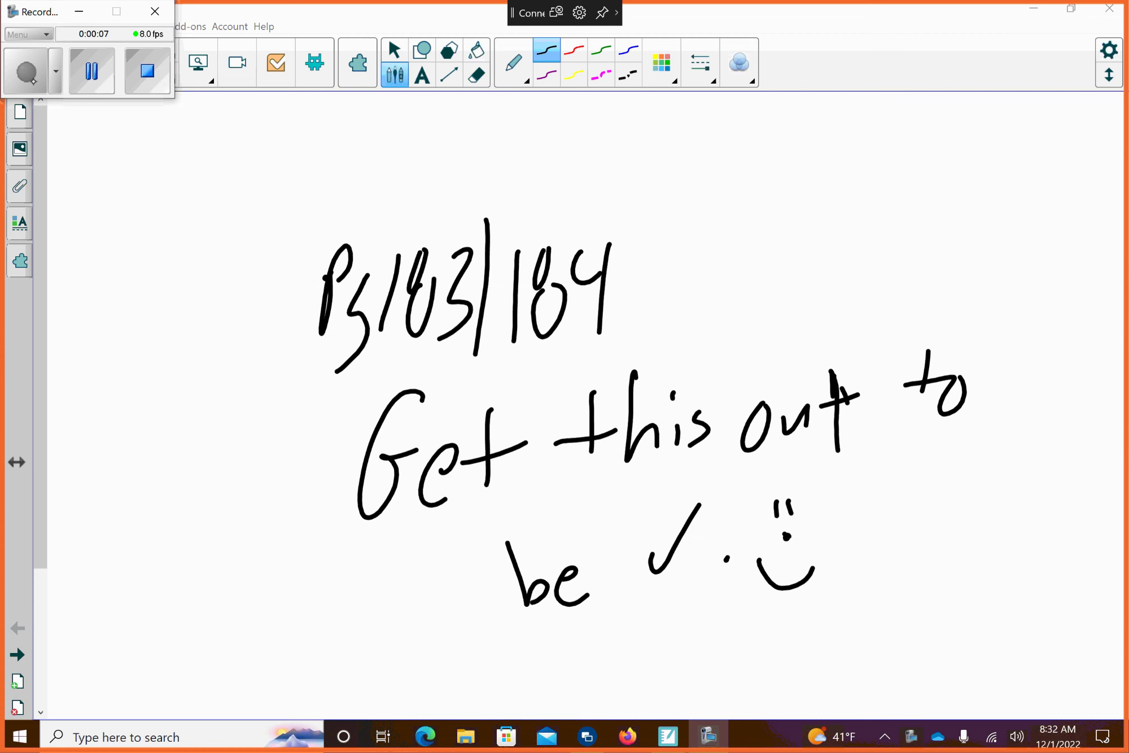
# Add a new blank page after the 'Pg 183/184 Get this out to be ✓' note.
pyautogui.click(17, 654)
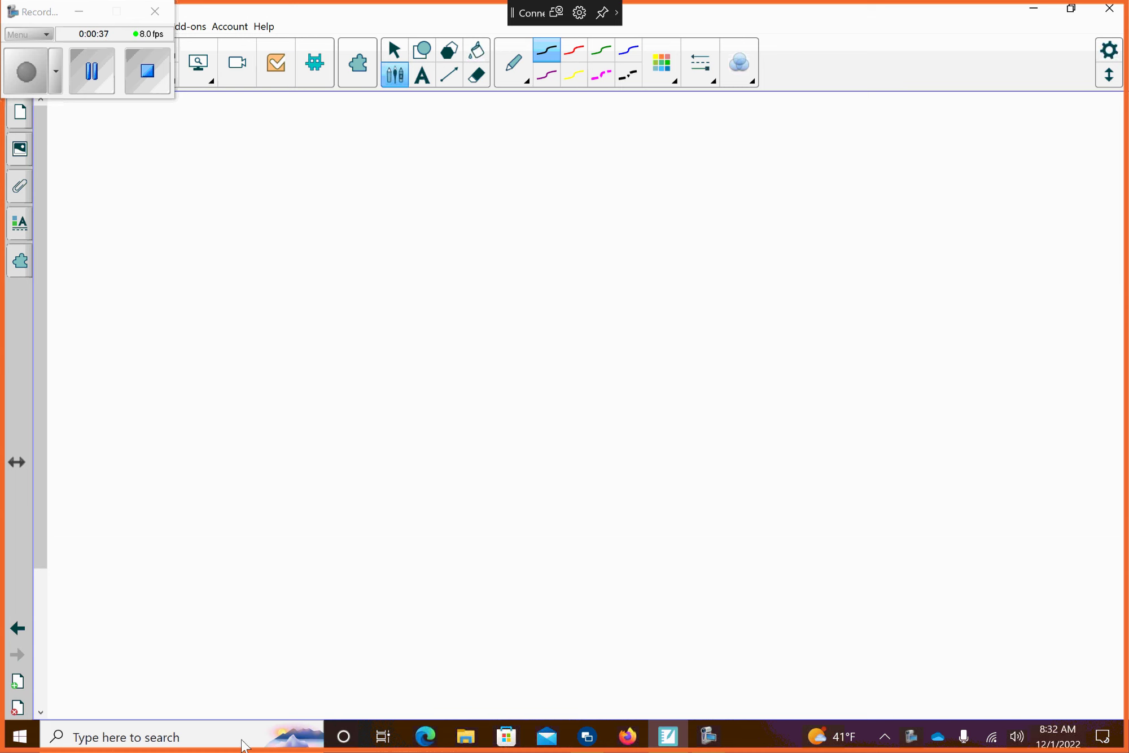
# Open Desmos Graphing Calculator in Firefox and insert normaldist( ) from the keypad's Distributions functions.
pyautogui.click(626, 732)
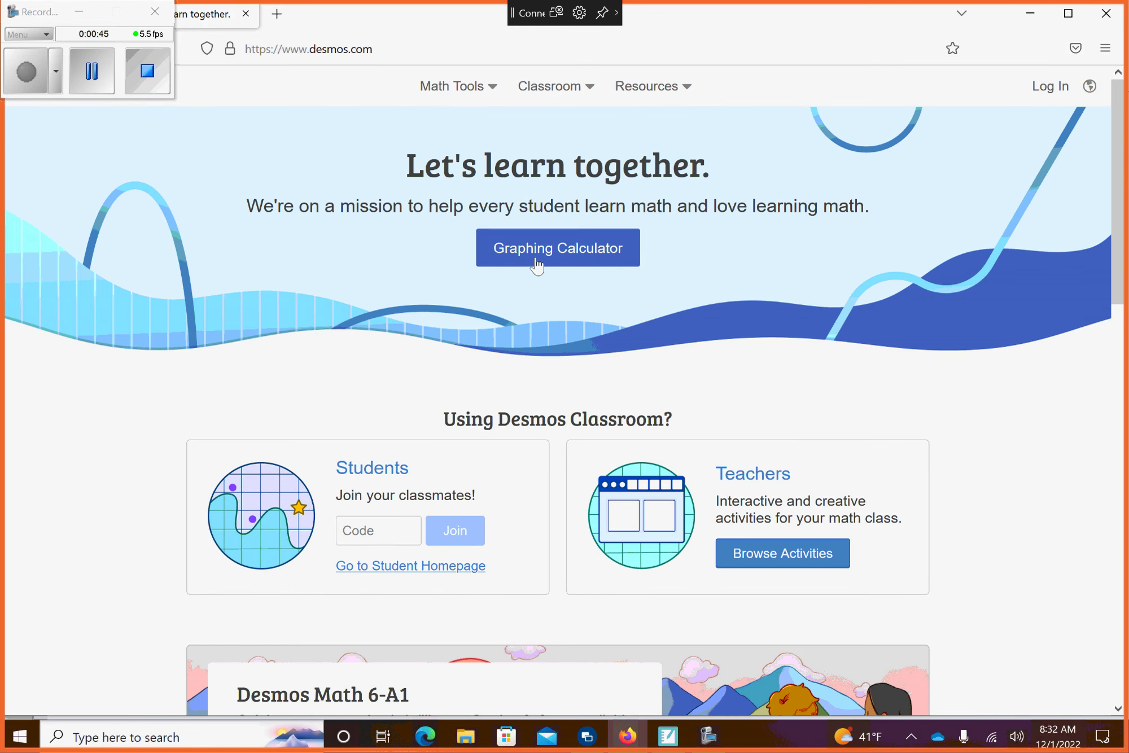
pyautogui.click(534, 261)
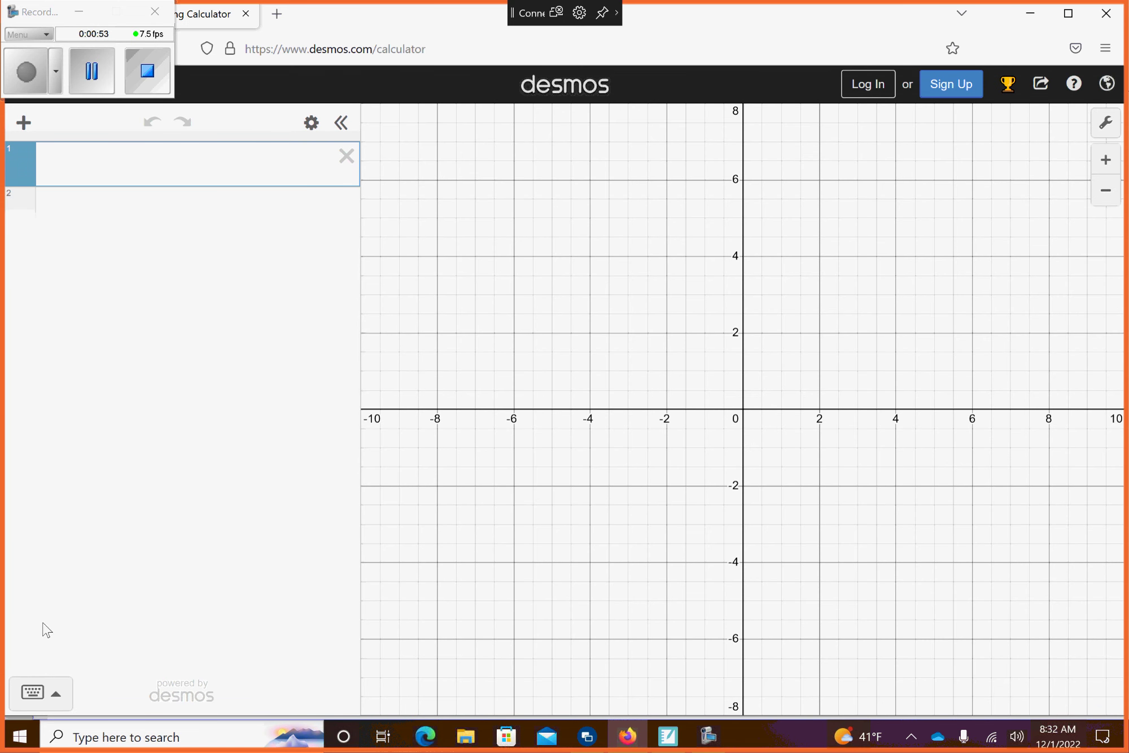
pyautogui.click(32, 693)
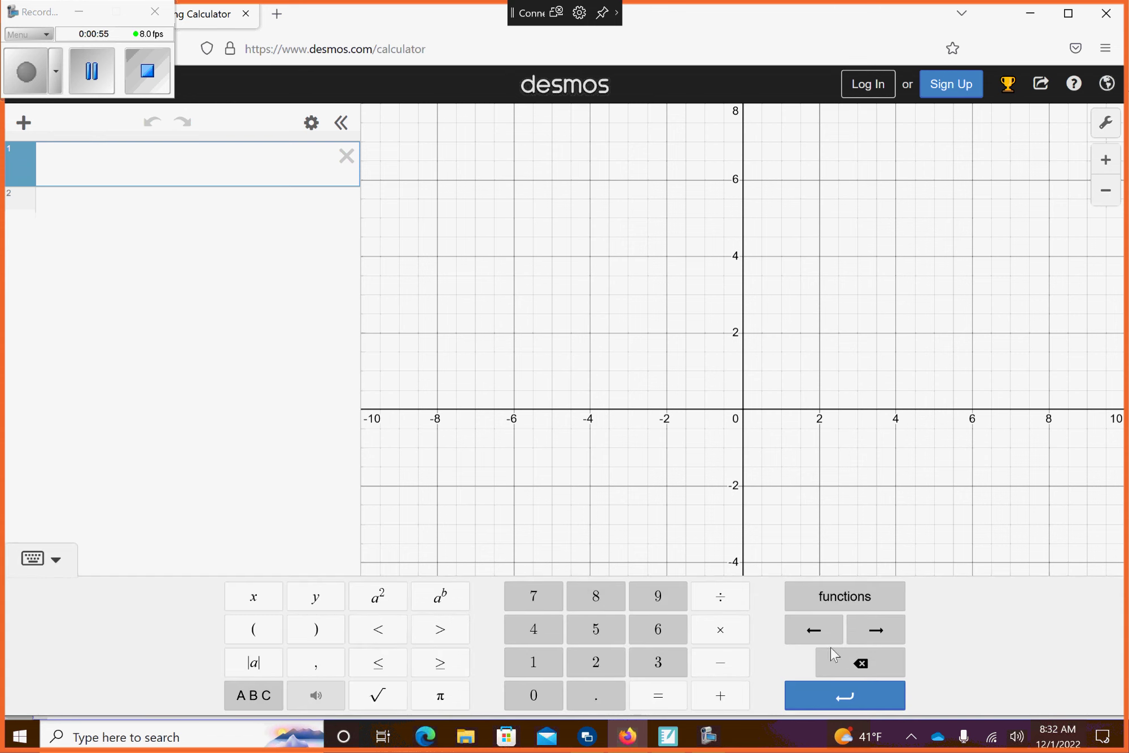
pyautogui.click(853, 598)
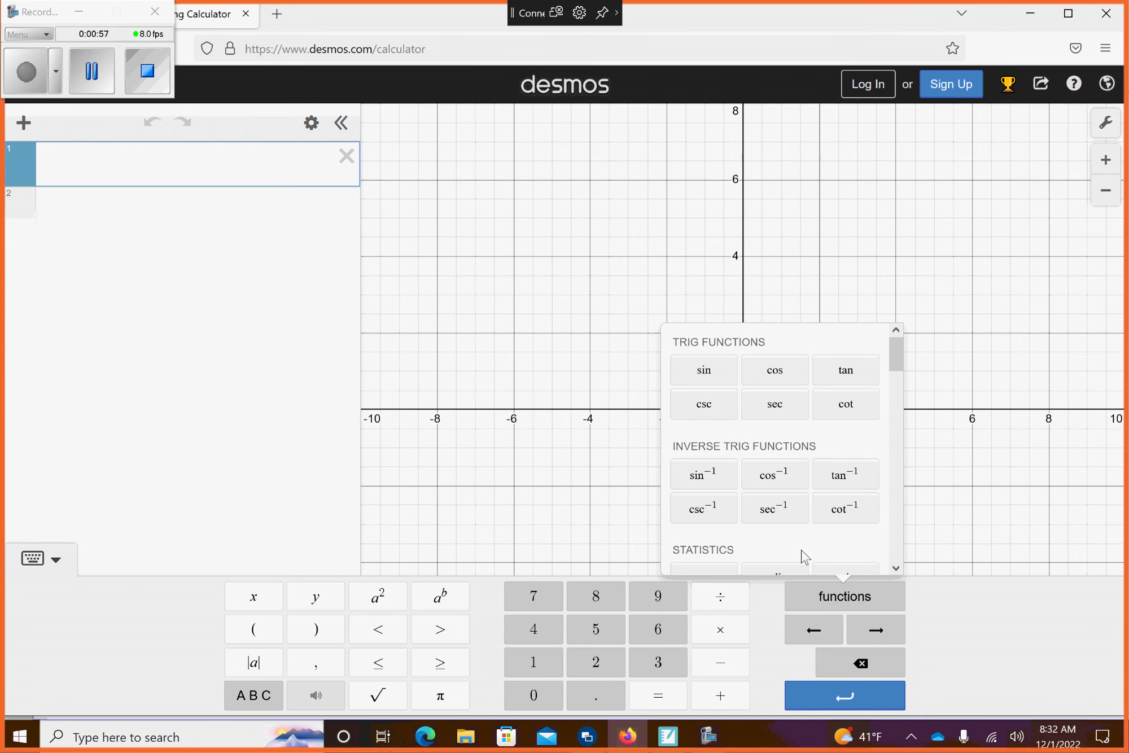
pyautogui.scroll(-3, 805, 562)
pyautogui.scroll(-5, 803, 556)
pyautogui.scroll(-2, 803, 552)
pyautogui.click(699, 517)
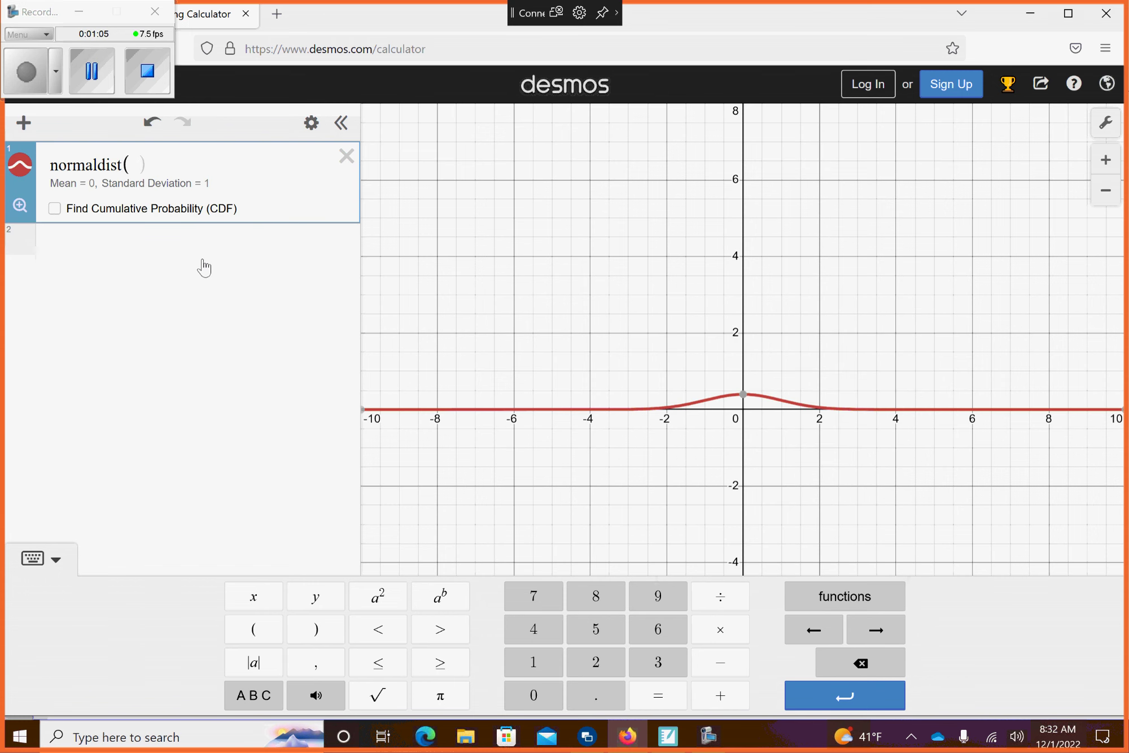
# Make the expression normaldist(69,2.5) and switch Graph Settings to the large text size.
pyautogui.write('69')
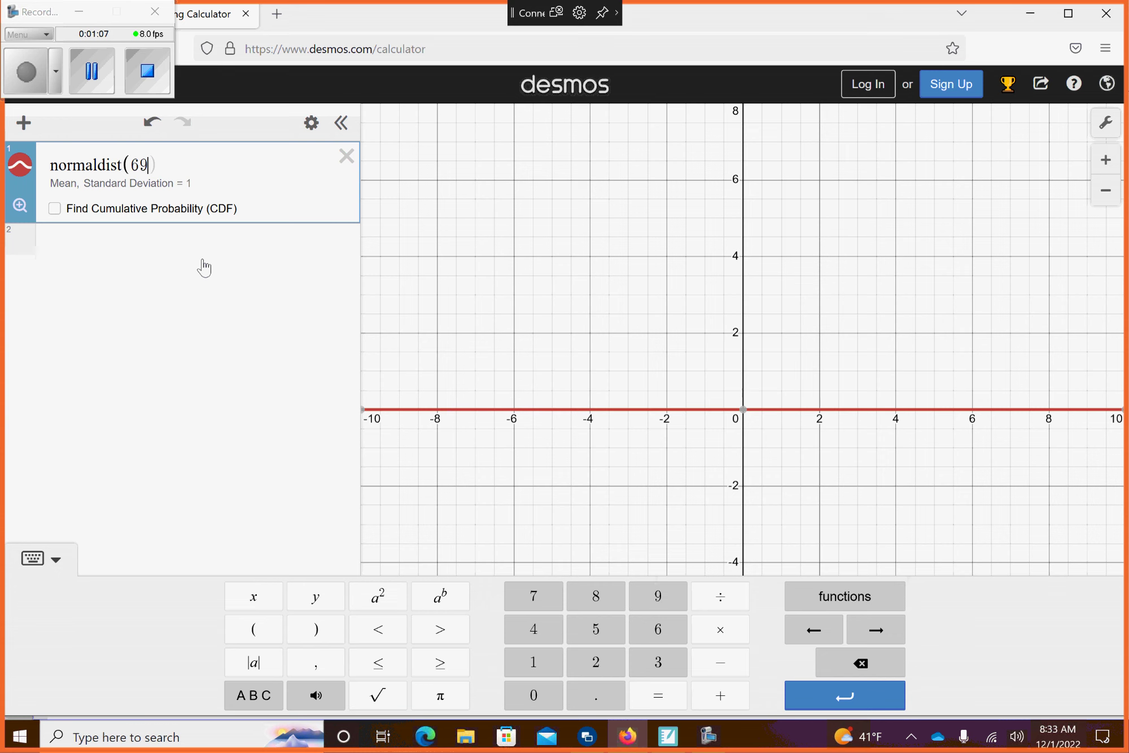
pyautogui.write(',2.5')
pyautogui.click(1106, 123)
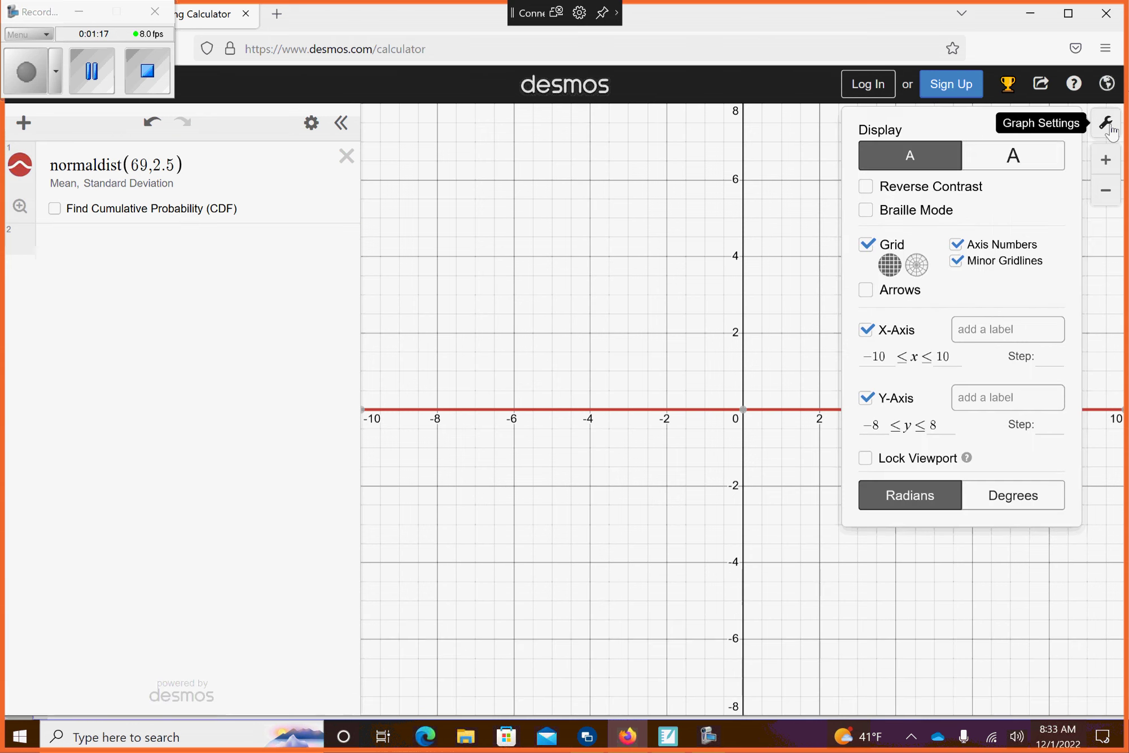
pyautogui.click(1004, 165)
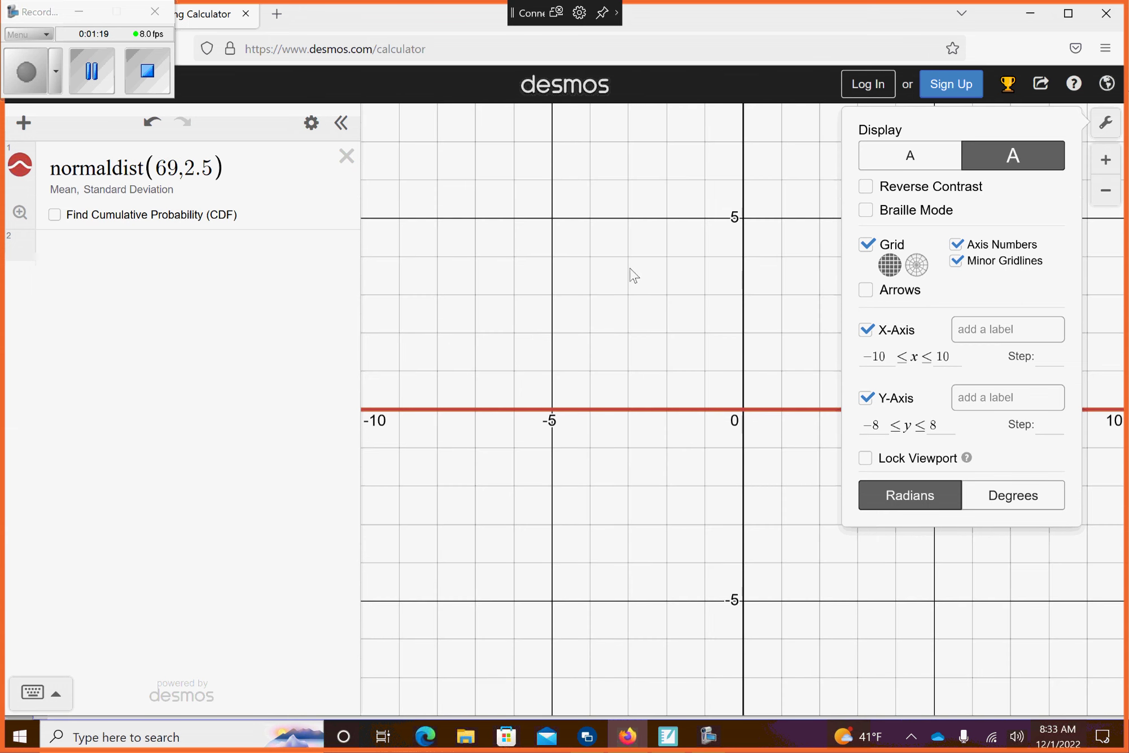
pyautogui.click(632, 275)
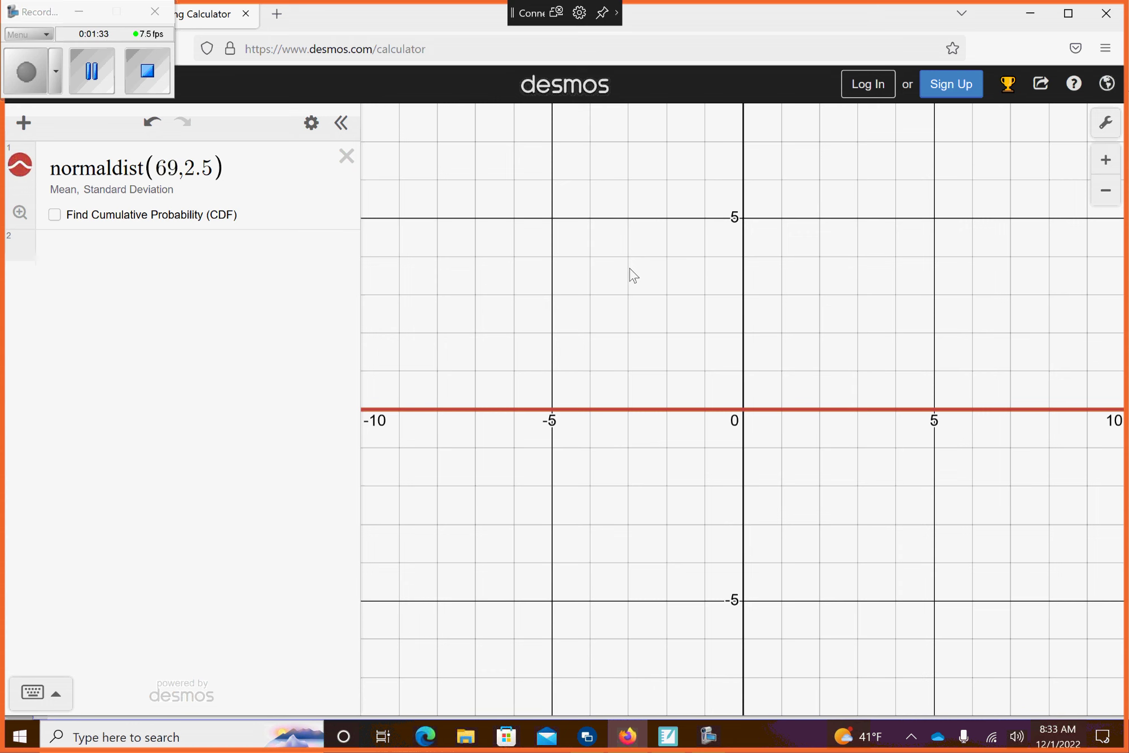
# Zoom to fit the curve and turn on cumulative probability with Min 66 and Max 68, giving 0.229508588168.
pyautogui.click(20, 213)
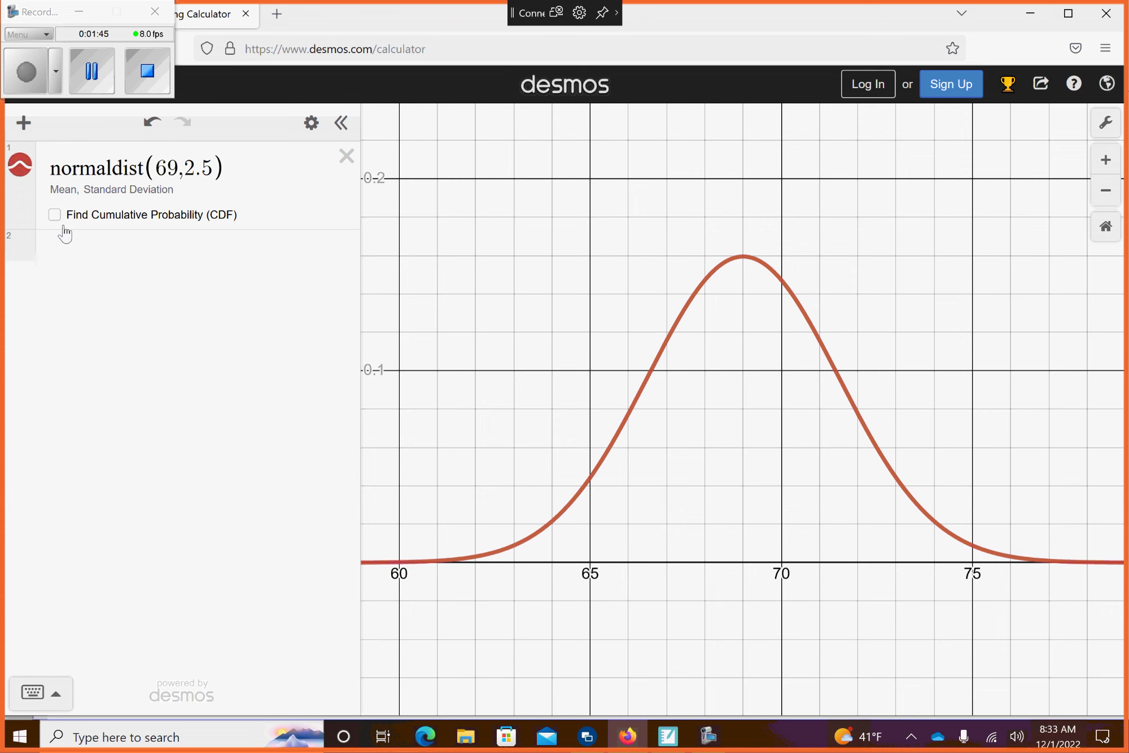
pyautogui.click(59, 219)
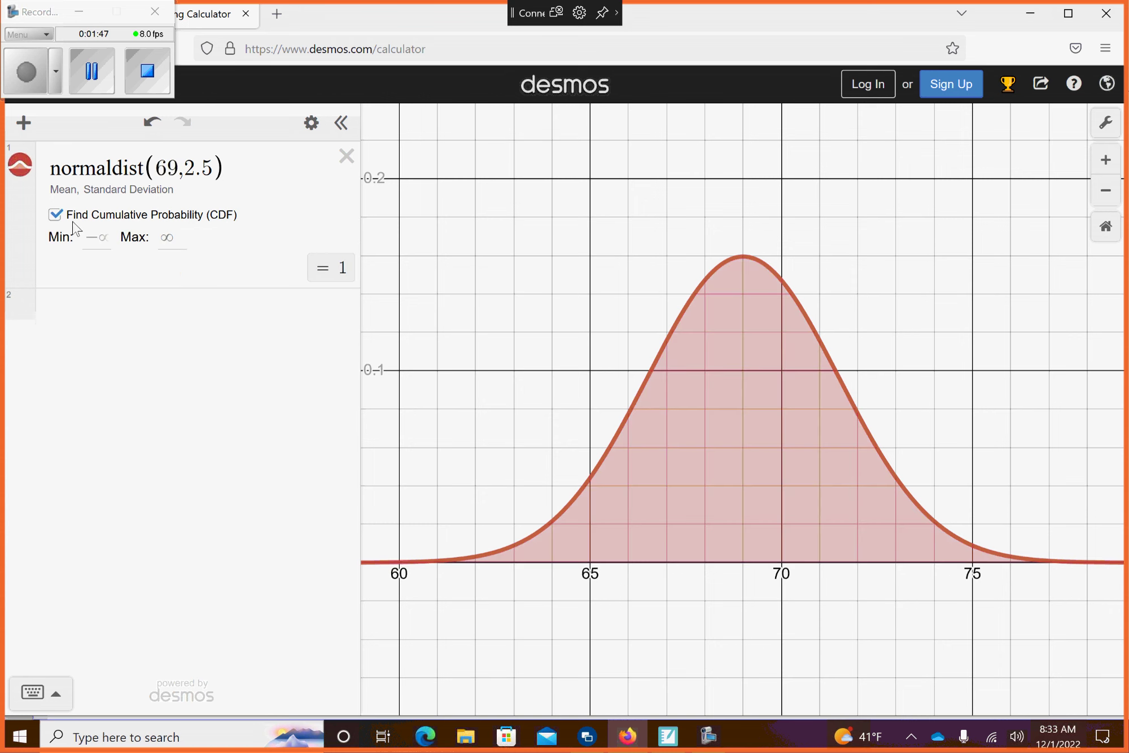
pyautogui.click(98, 238)
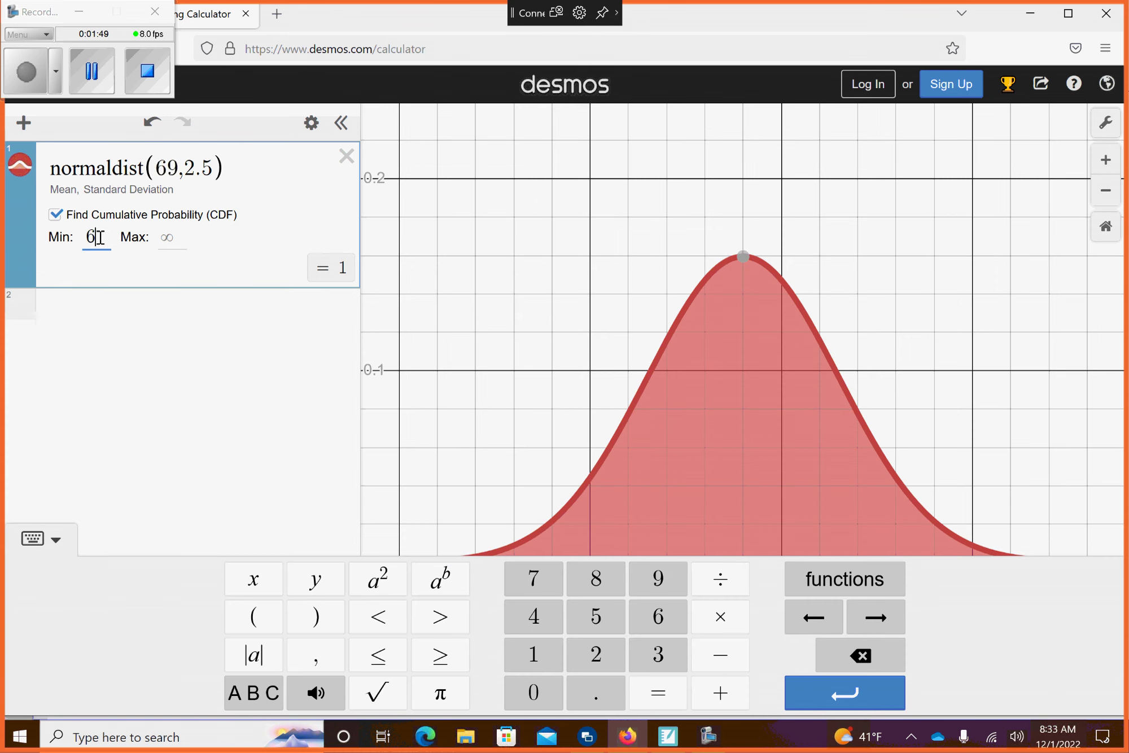
pyautogui.write('66')
pyautogui.click(180, 243)
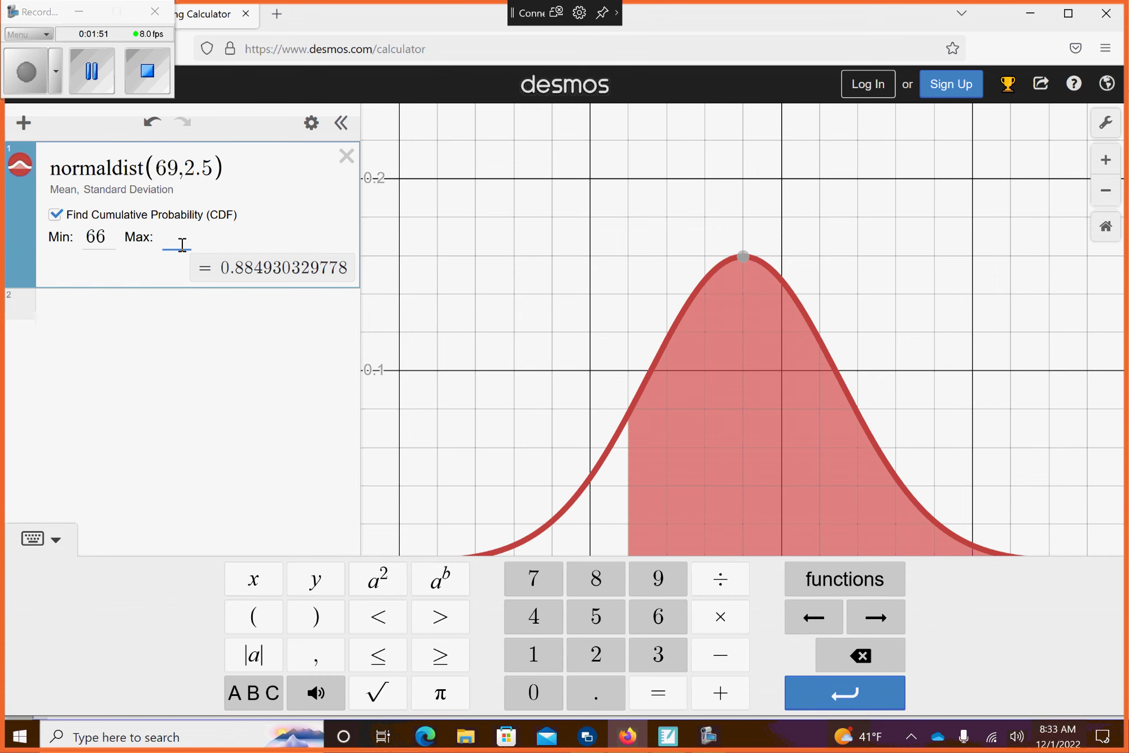
pyautogui.write('68')
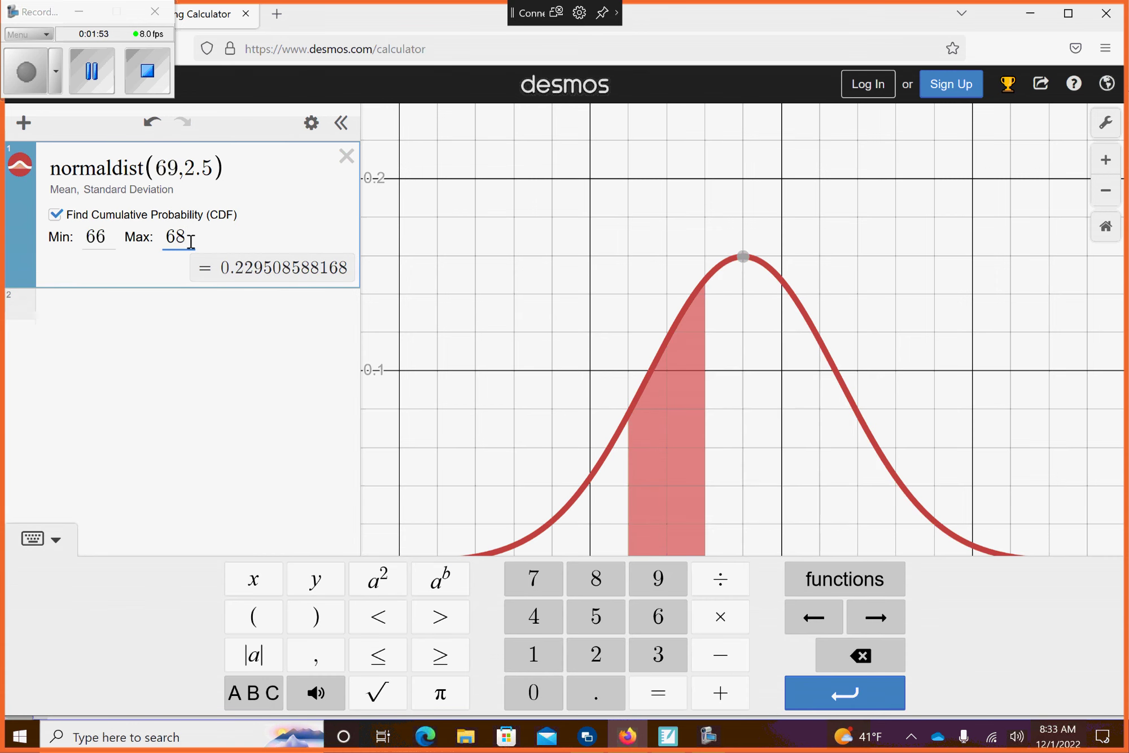
pyautogui.press('Escape')
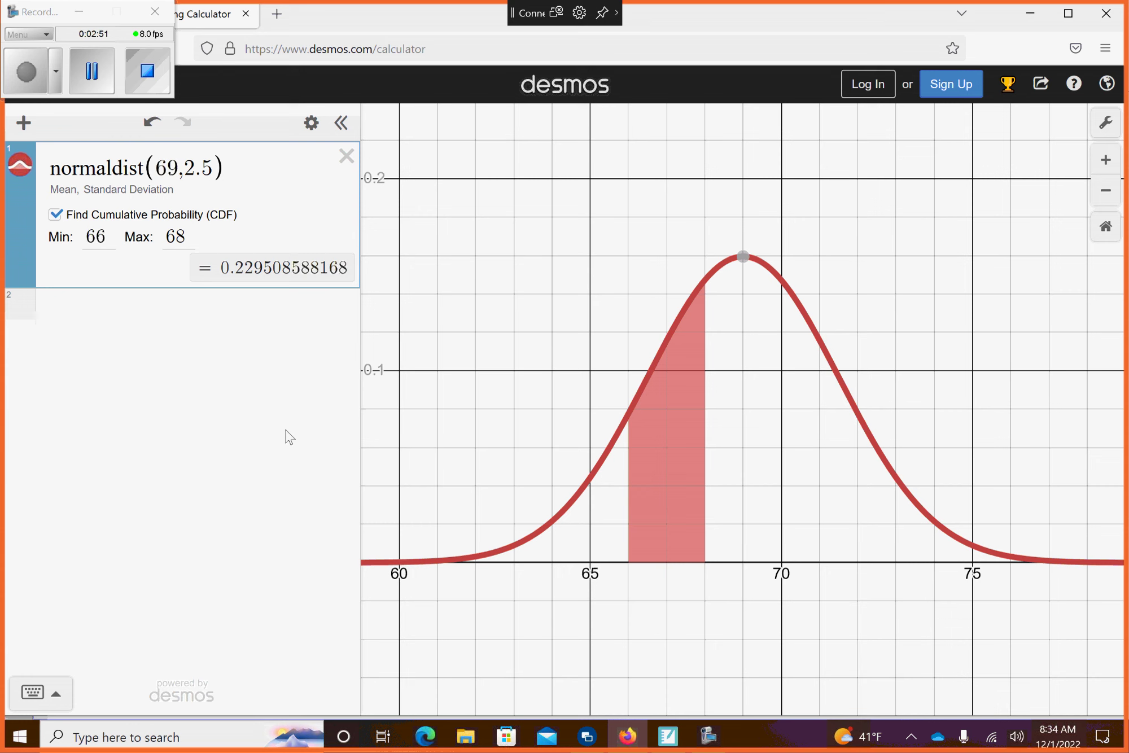
# Change the CDF bounds to Min −∞ and Max 71.5, giving 0.841344746069.
pyautogui.click(109, 234)
pyautogui.press('BackSpace')
pyautogui.press('BackSpace')
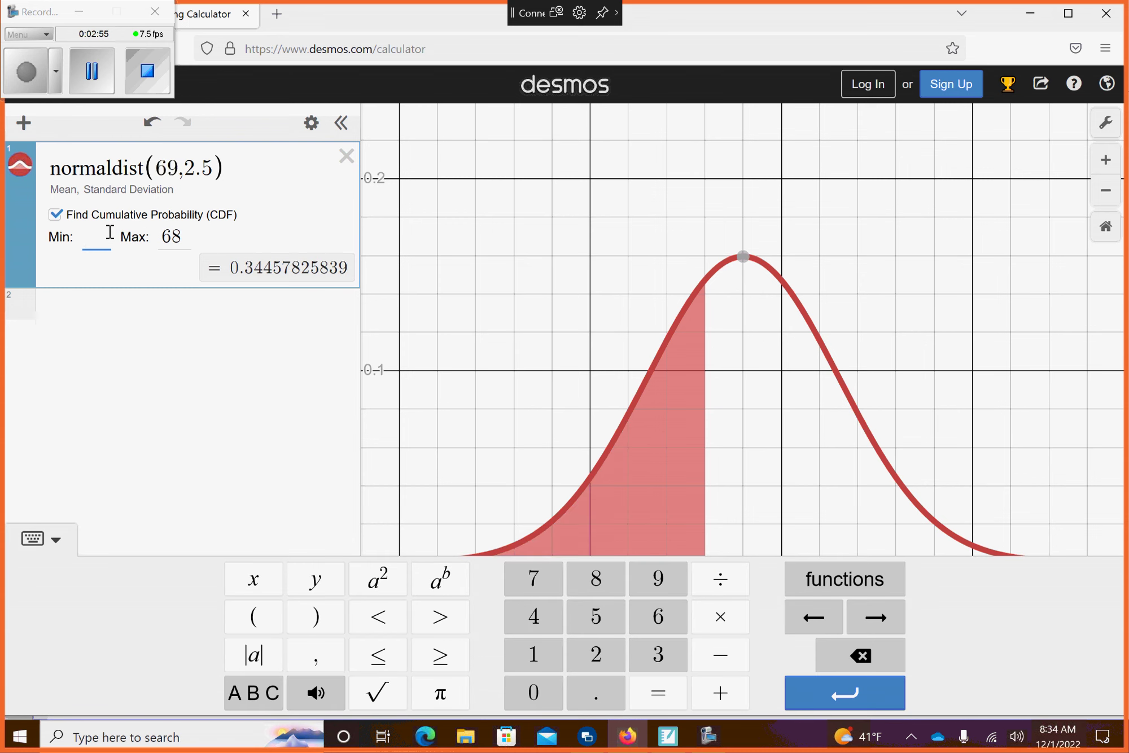
pyautogui.write('-inf')
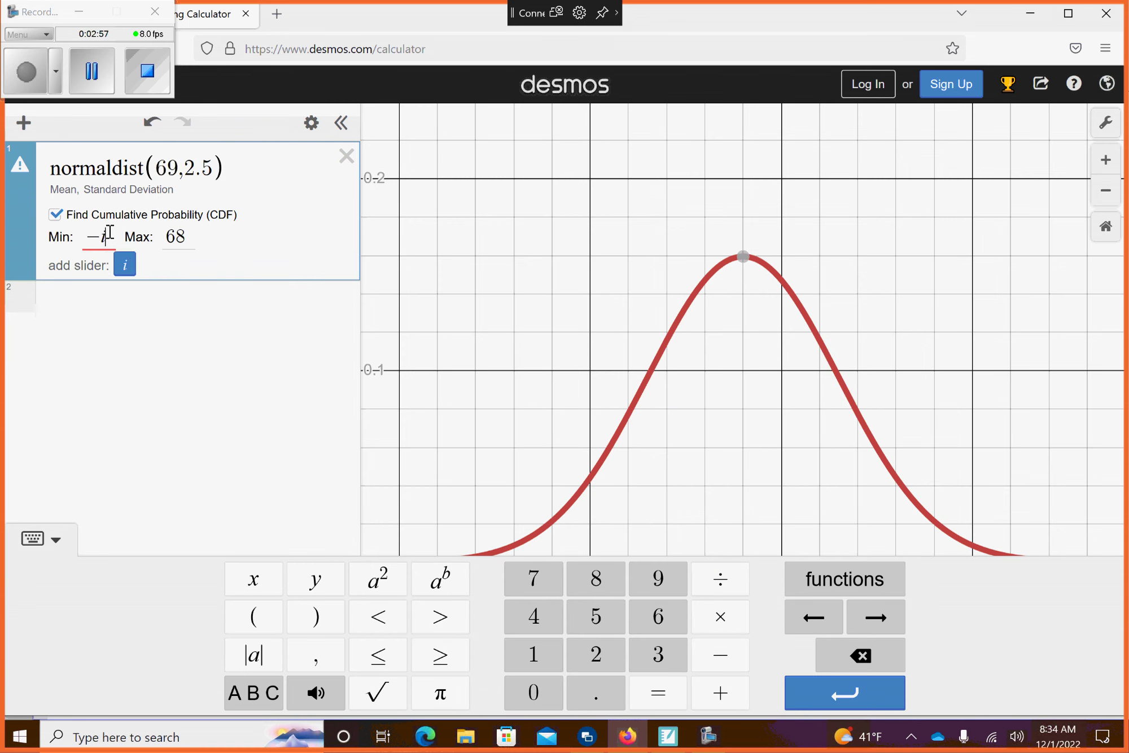
pyautogui.write('ty')
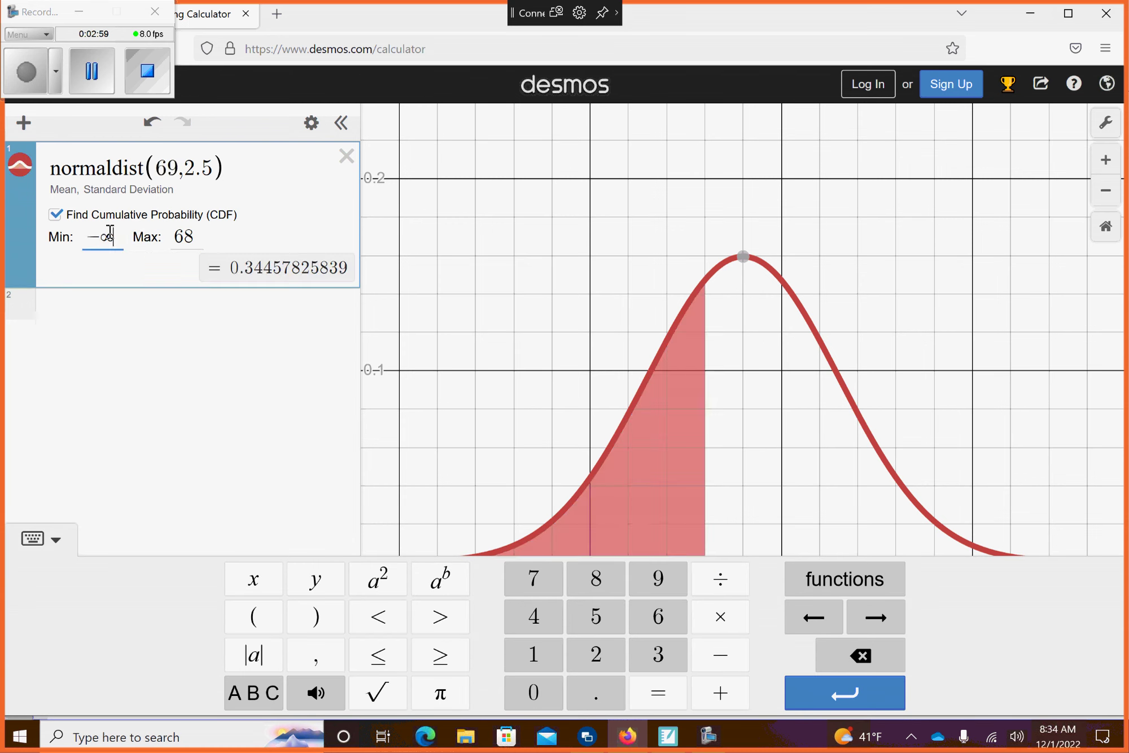
pyautogui.click(198, 237)
pyautogui.press('BackSpace')
pyautogui.press('BackSpace')
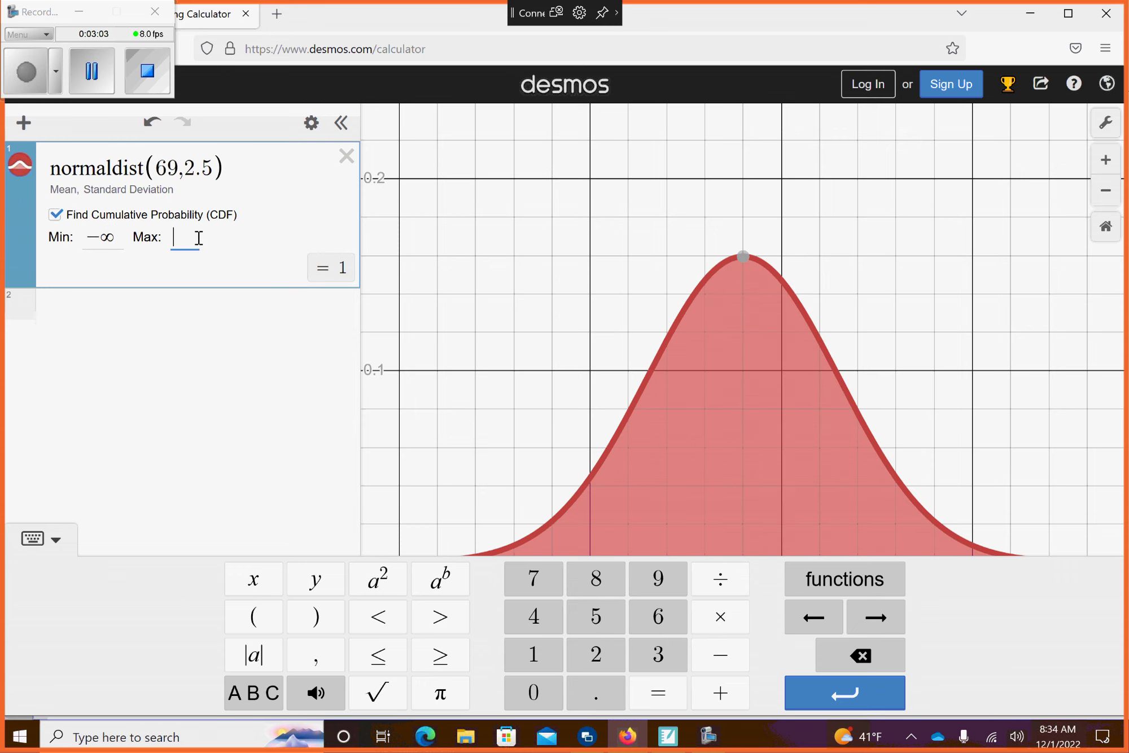
pyautogui.write('71.5')
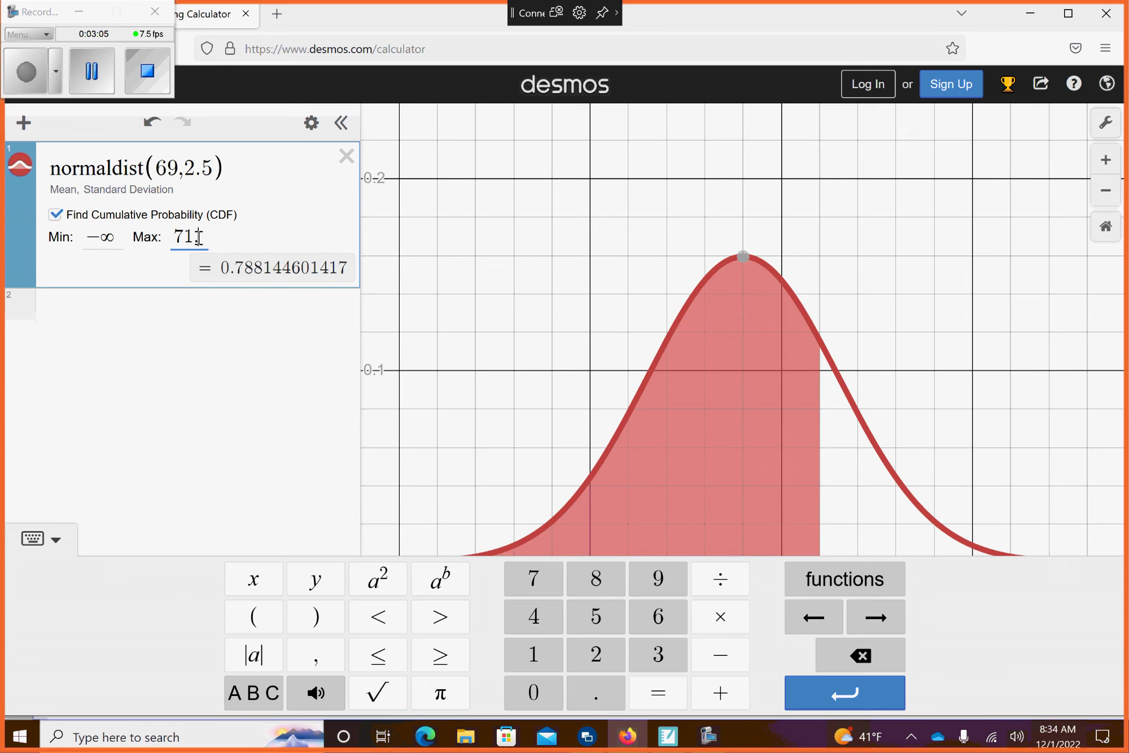
pyautogui.click(199, 390)
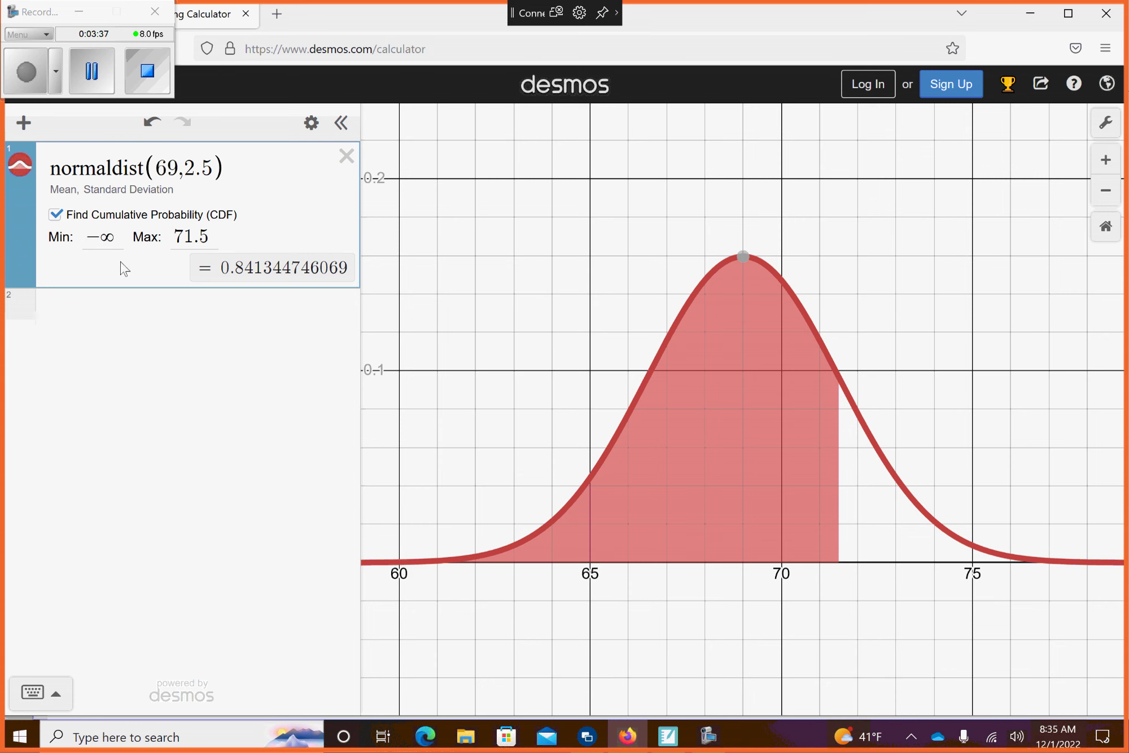
# Change the CDF bounds to Min 67.5 and Max ∞, giving 0.72574688225.
pyautogui.click(115, 241)
pyautogui.press('BackSpace')
pyautogui.press('BackSpace')
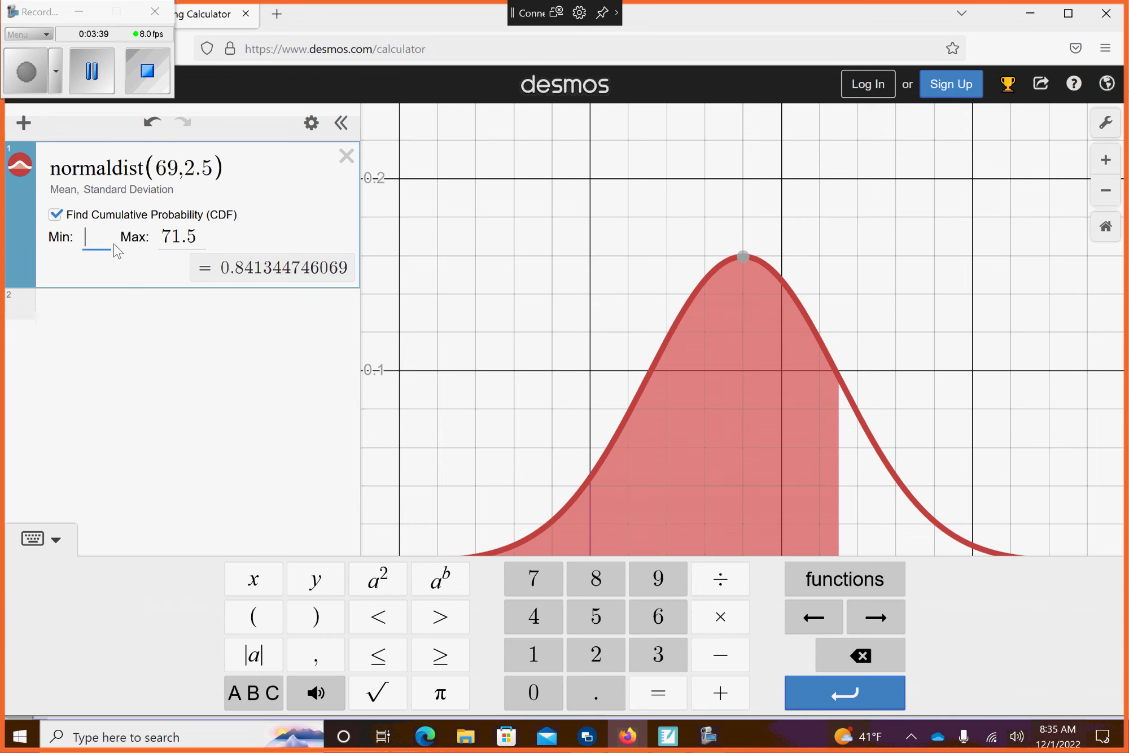
pyautogui.write('67.5')
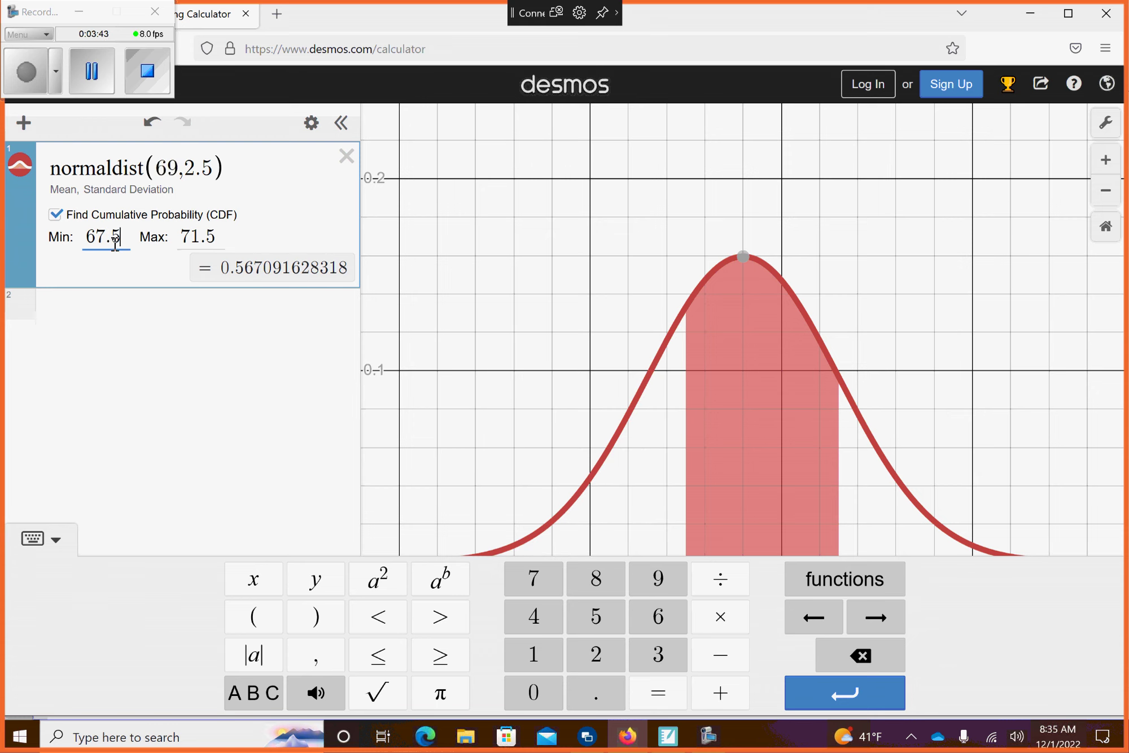
pyautogui.click(212, 237)
pyautogui.press('BackSpace')
pyautogui.press('BackSpace')
pyautogui.press('BackSpace')
pyautogui.press('BackSpace')
pyautogui.write('ini')
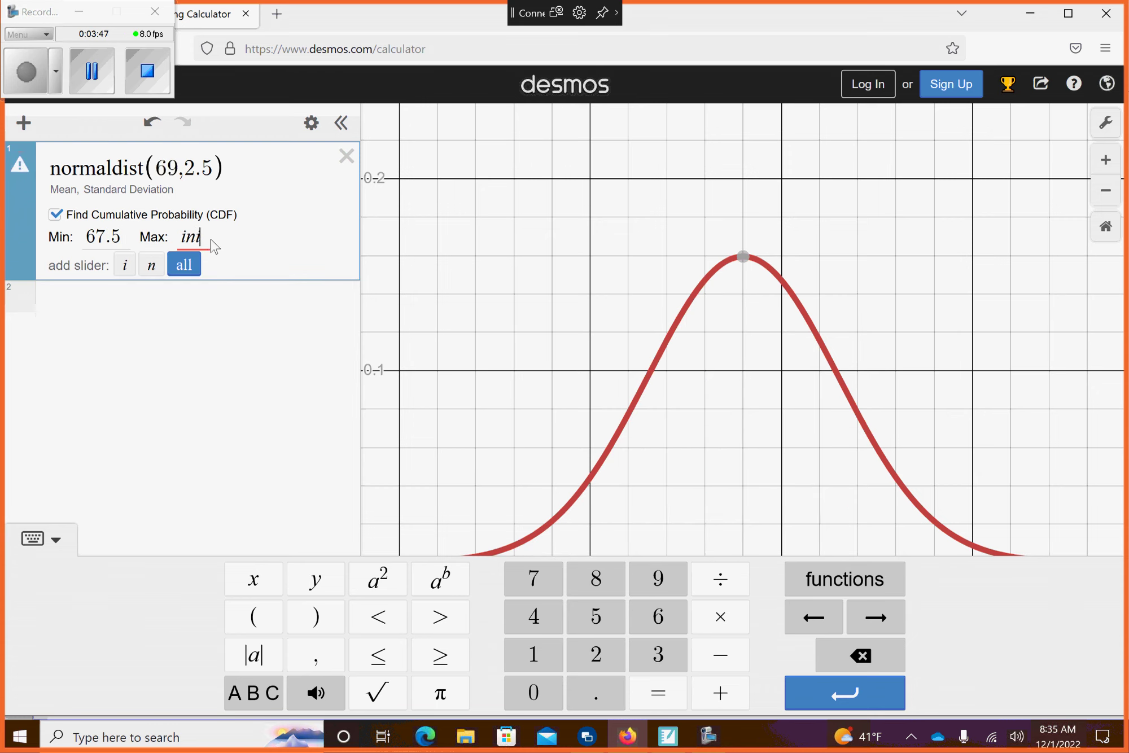
pyautogui.write('finity')
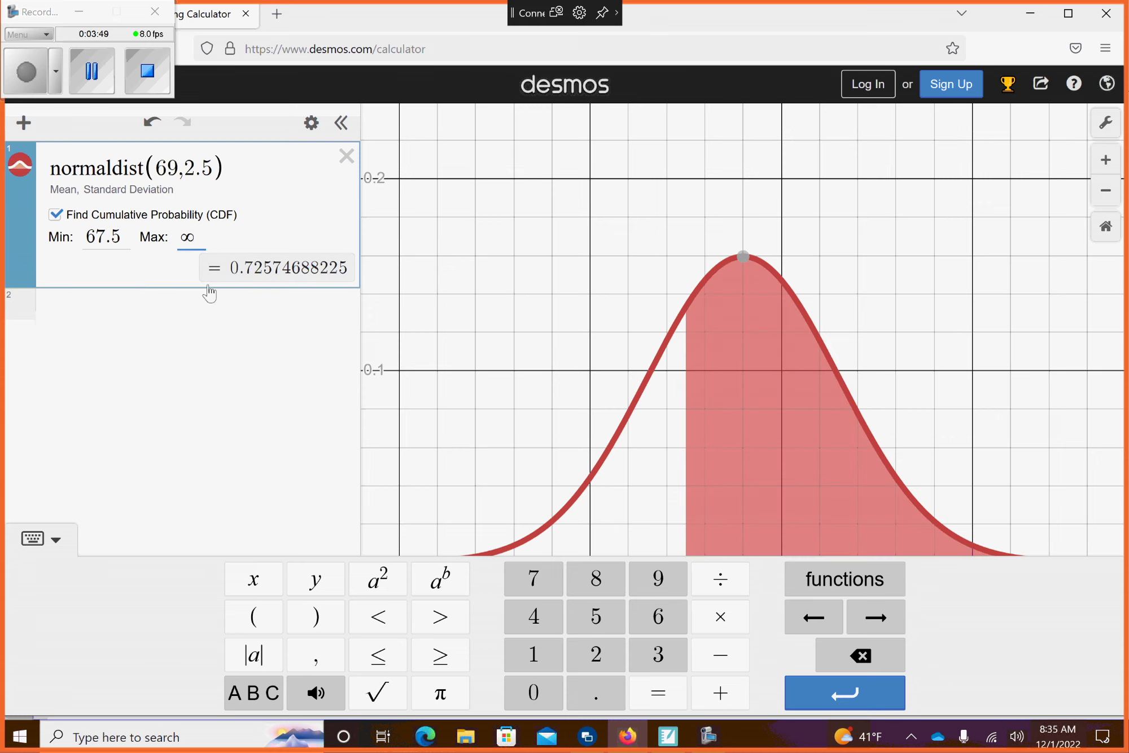
pyautogui.click(300, 408)
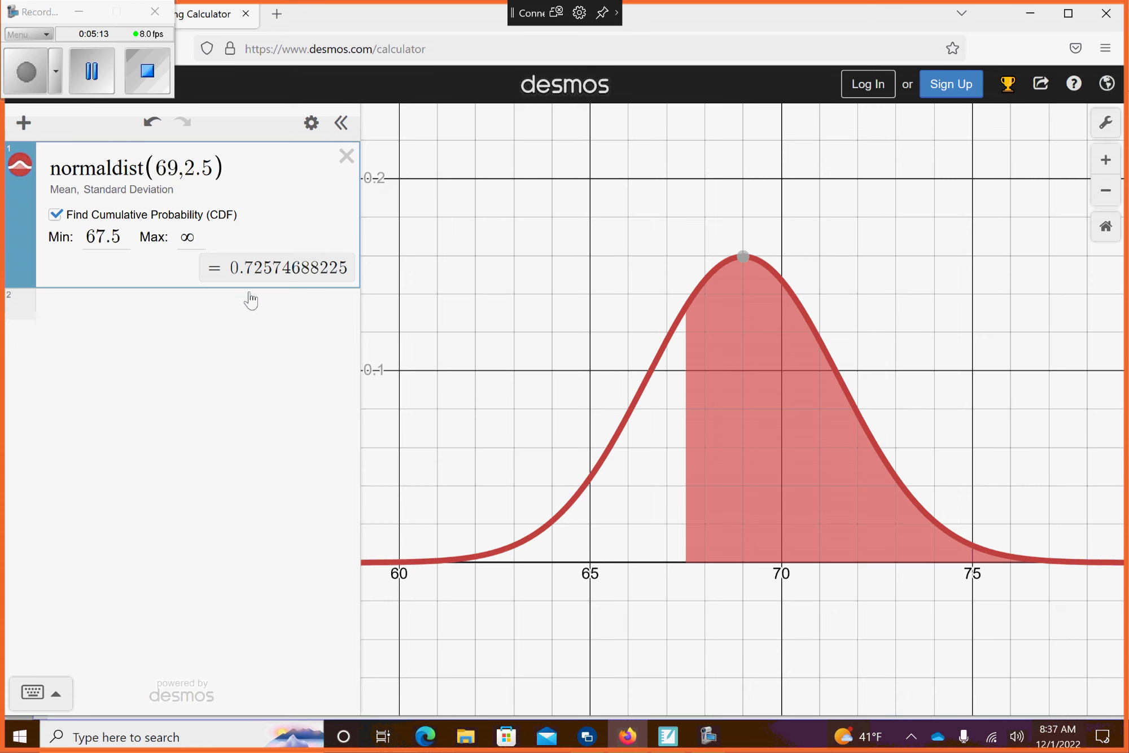
# Replace the parameters with 84,12 for normaldist(84,12) and refit the view to the new curve.
pyautogui.click(212, 175)
pyautogui.press('BackSpace')
pyautogui.press('BackSpace')
pyautogui.press('BackSpace')
pyautogui.press('BackSpace')
pyautogui.press('BackSpace')
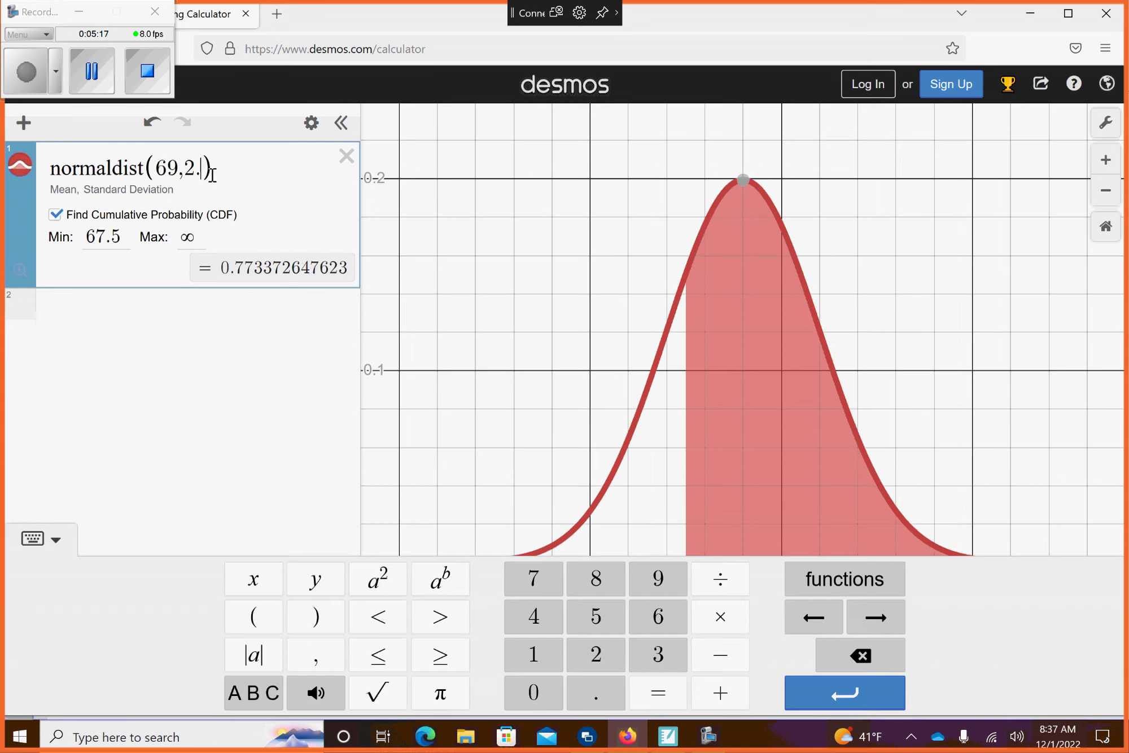
pyautogui.press('BackSpace')
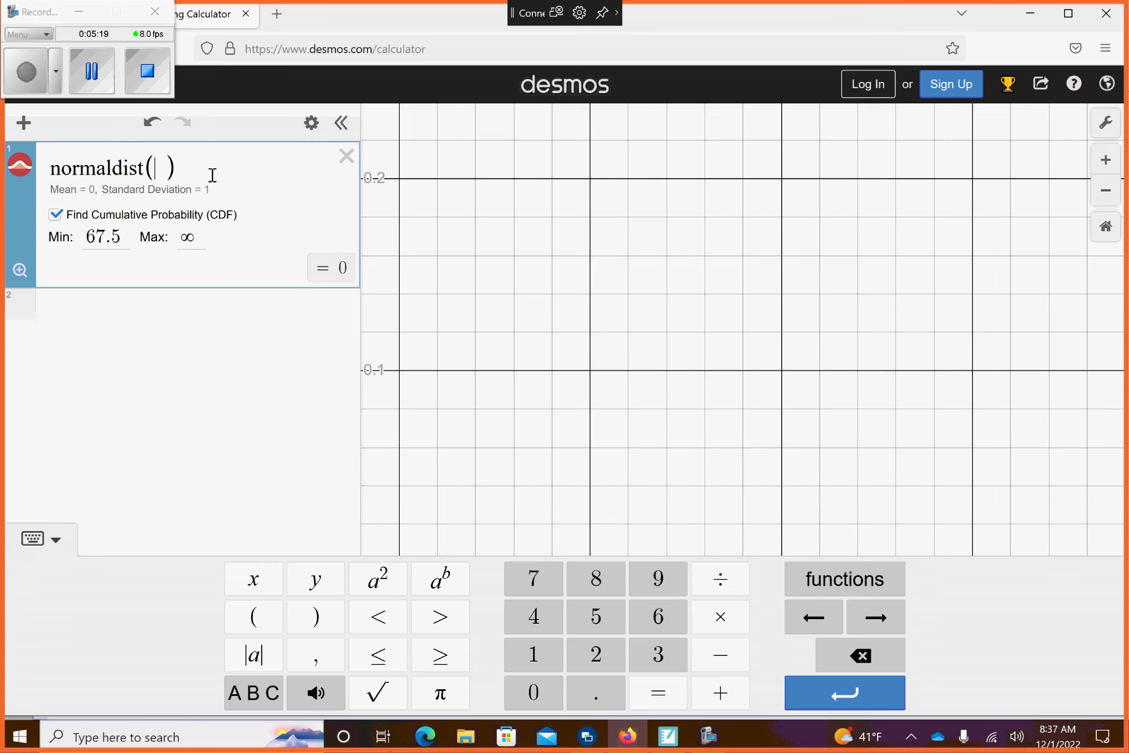
pyautogui.write('84')
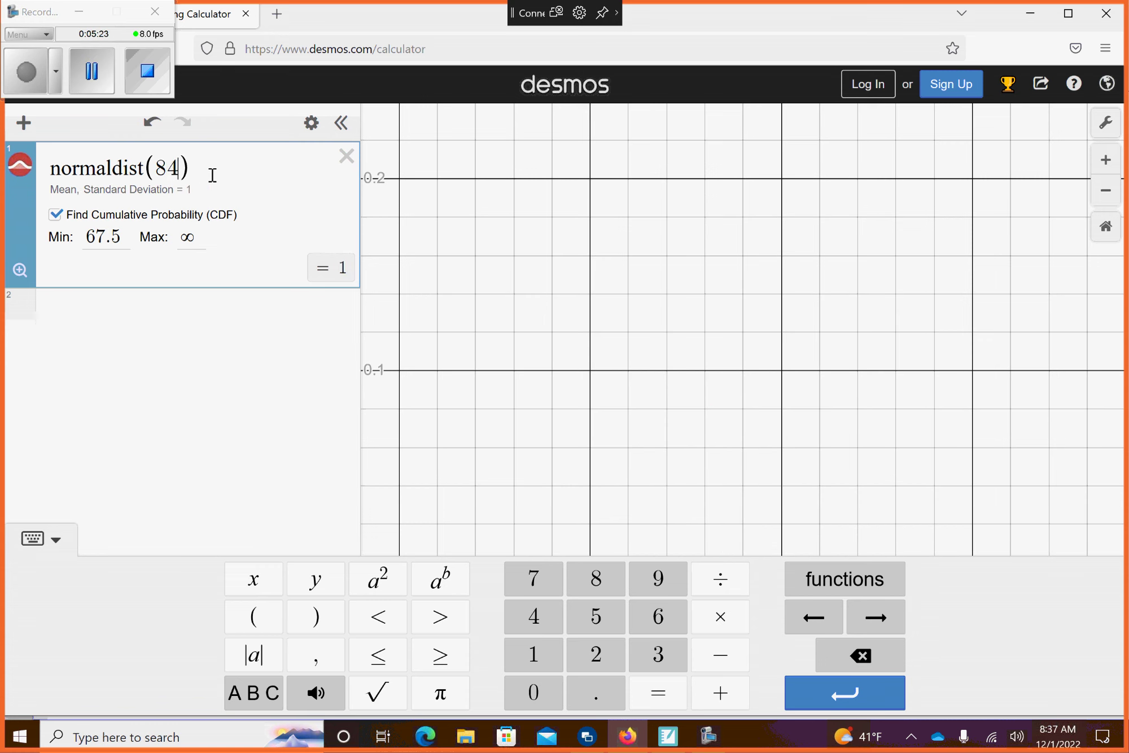
pyautogui.write(',12')
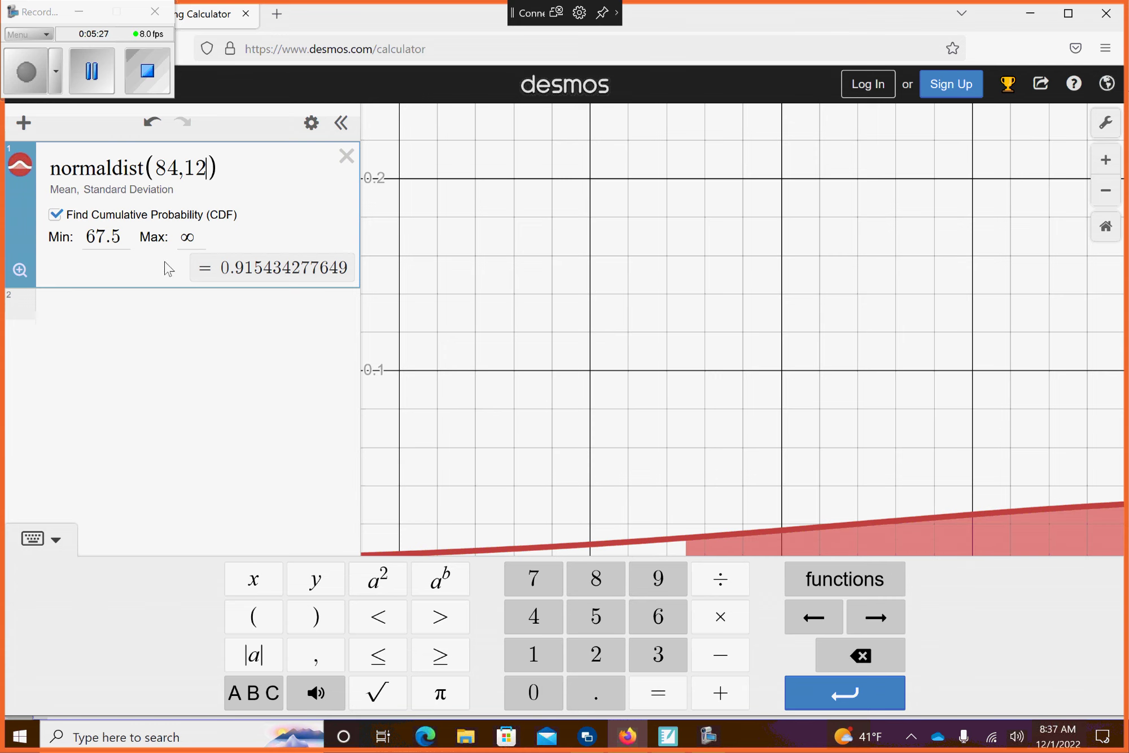
pyautogui.click(20, 270)
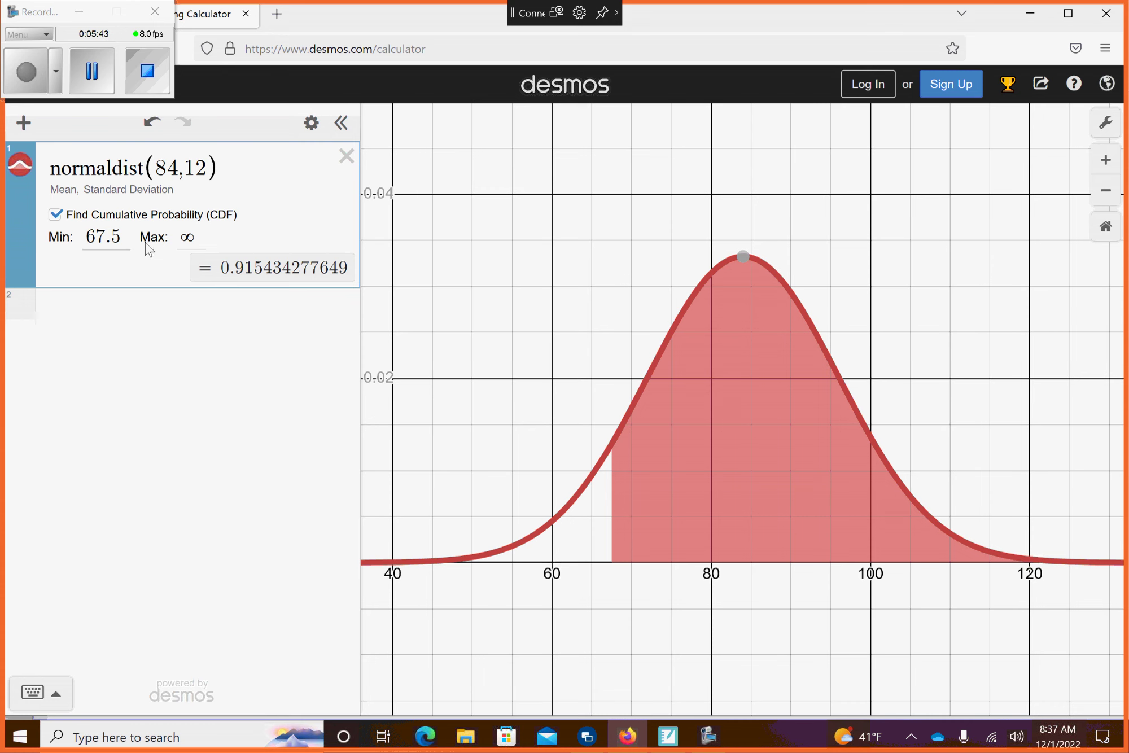
# Set Max to 80 and Min to −∞, giving probability 0.369441340182.
pyautogui.click(193, 240)
pyautogui.press('BackSpace')
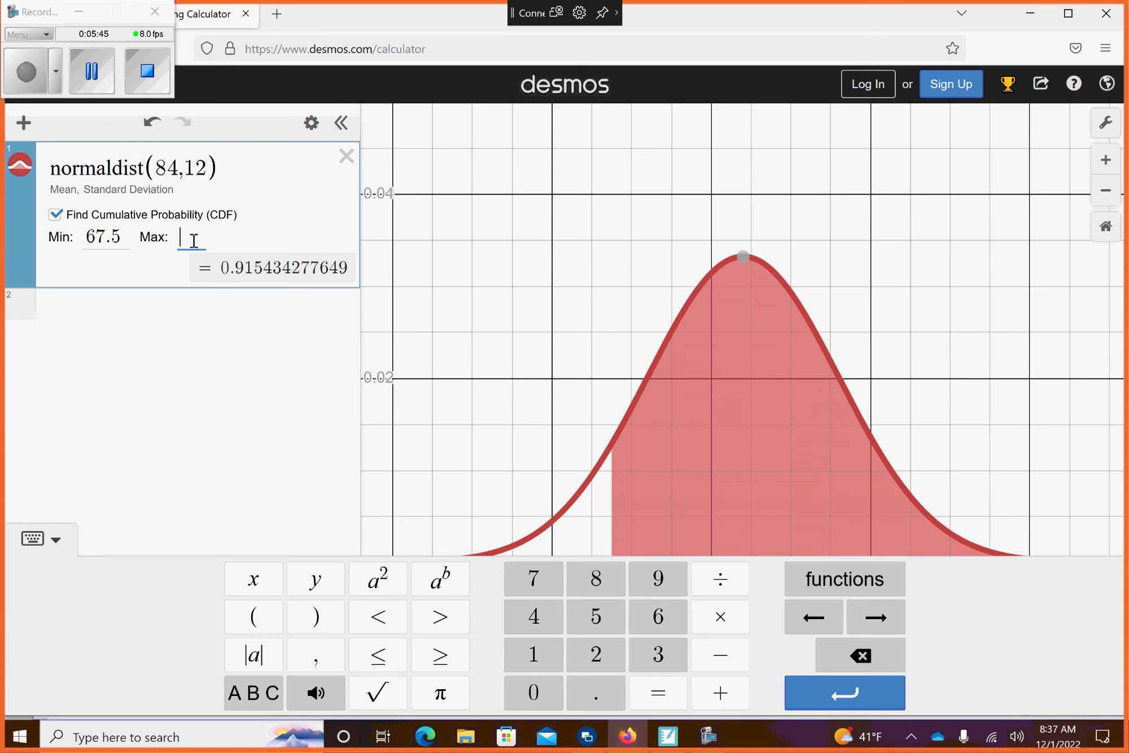
pyautogui.write('80')
pyautogui.click(124, 240)
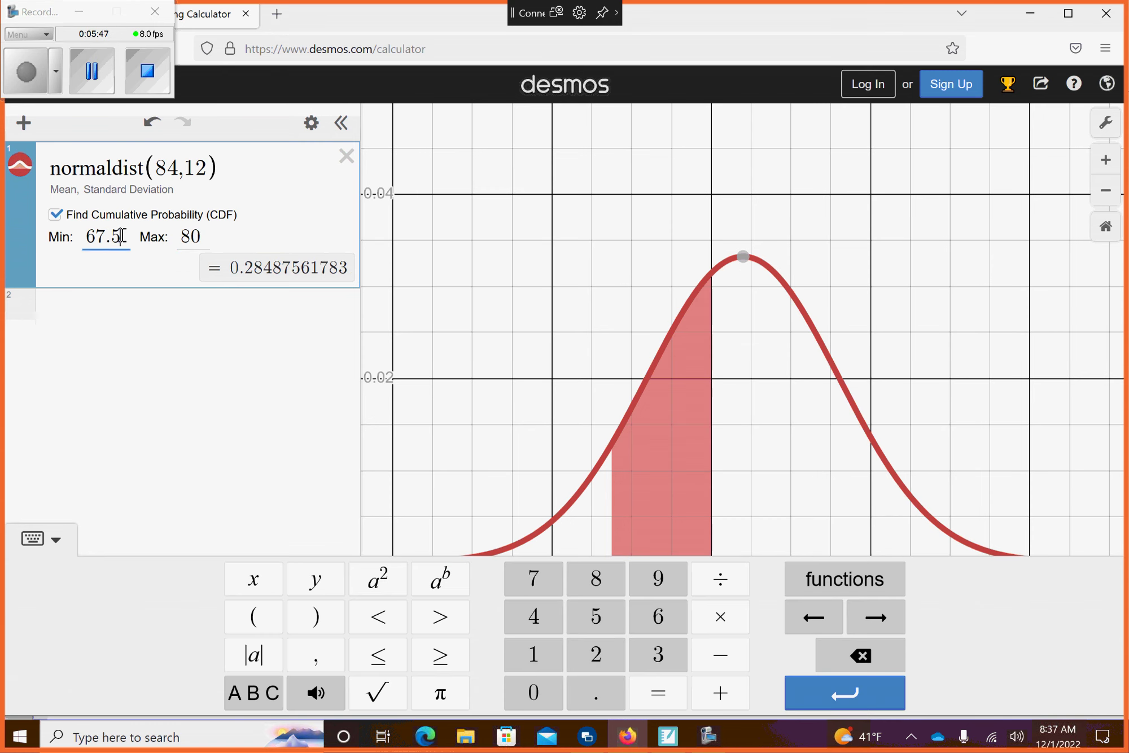
pyautogui.press('BackSpace')
pyautogui.press('BackSpace')
pyautogui.press('BackSpace')
pyautogui.press('BackSpace')
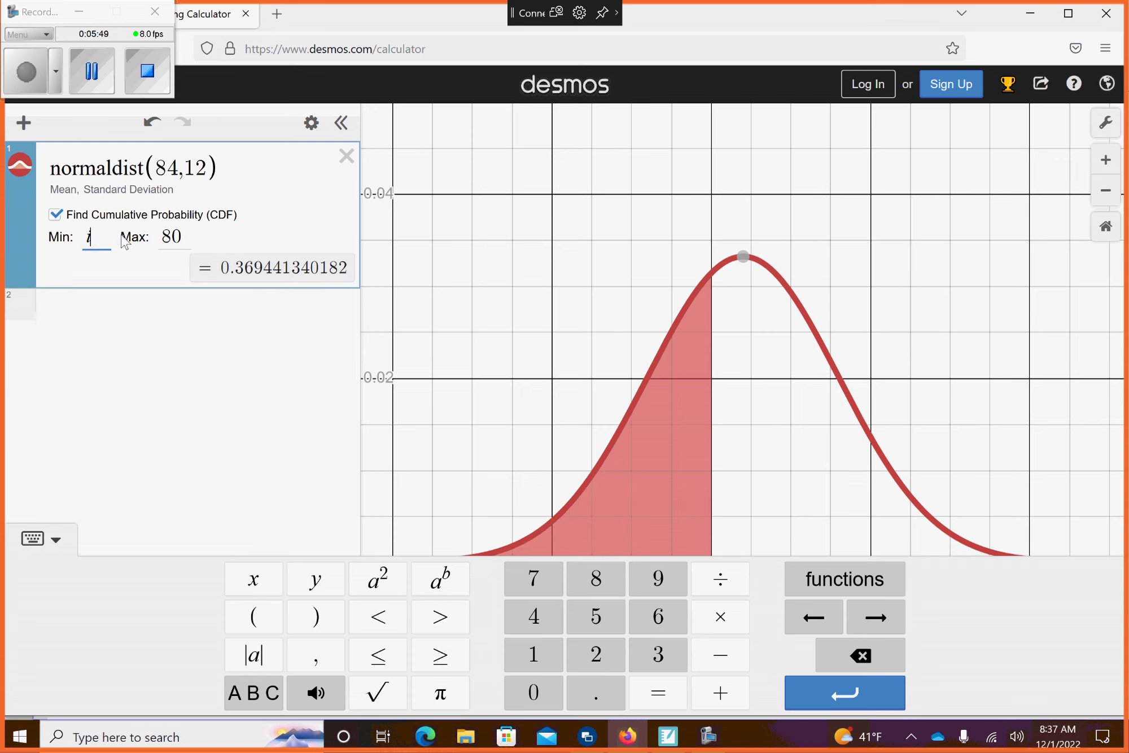
pyautogui.write('i')
pyautogui.press('BackSpace')
pyautogui.write('-infini')
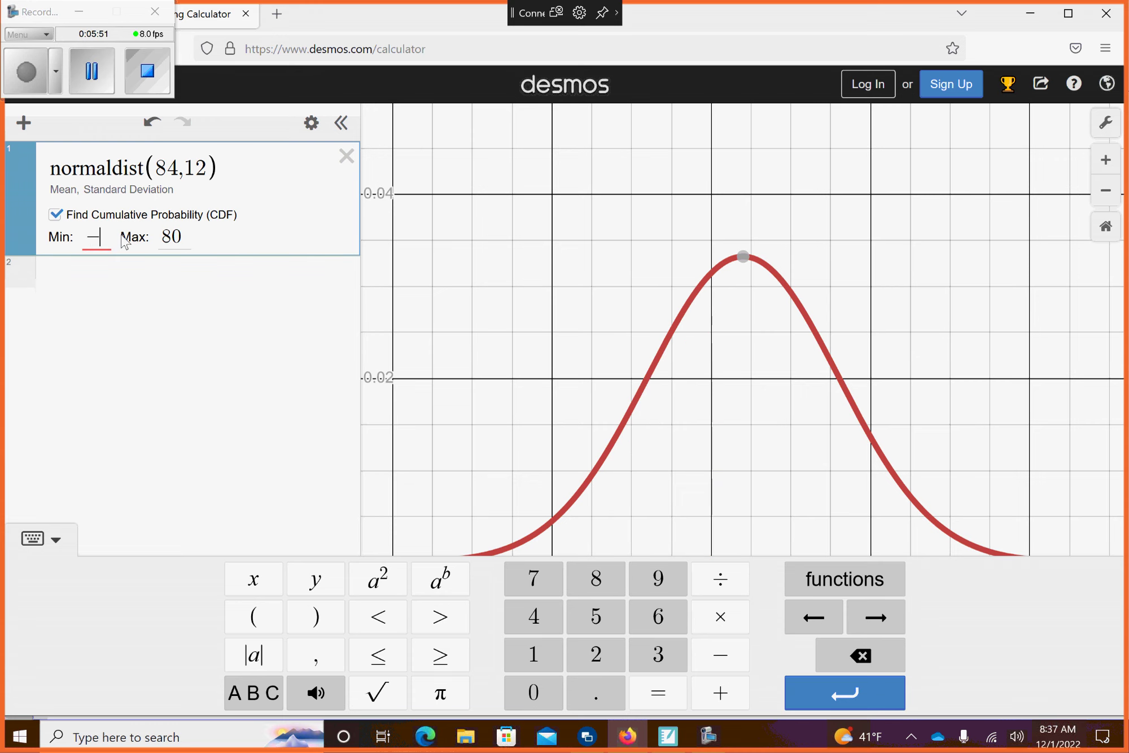
pyautogui.write('ty')
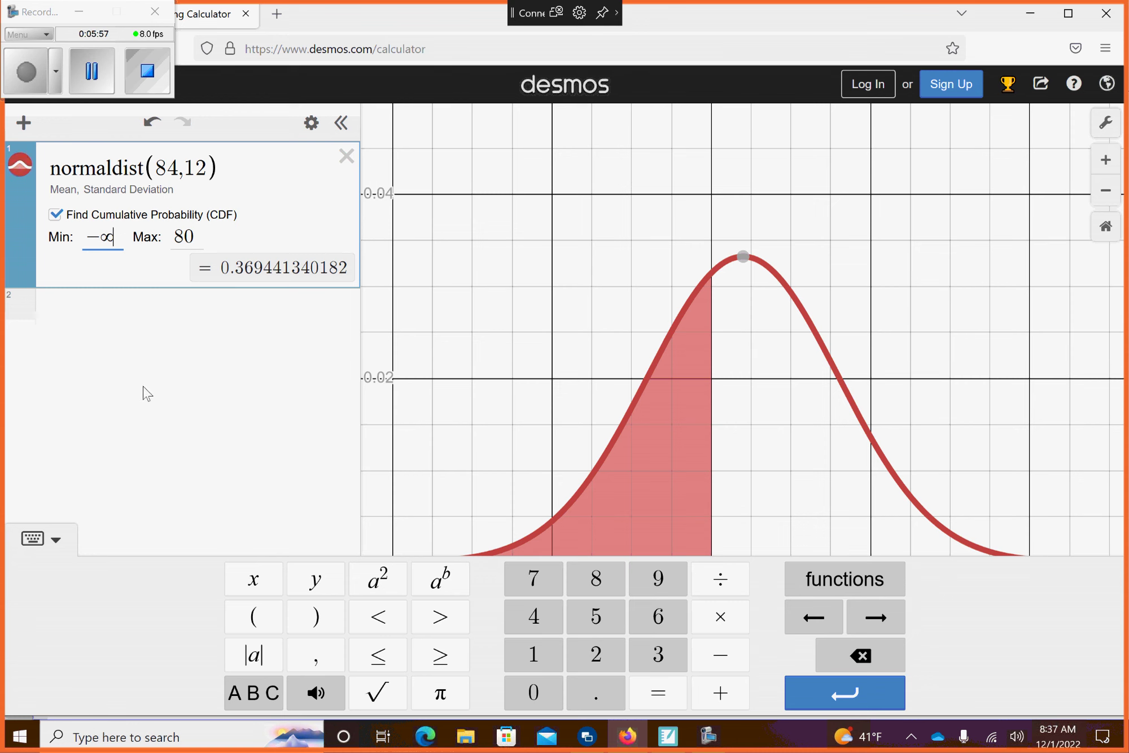
pyautogui.click(199, 447)
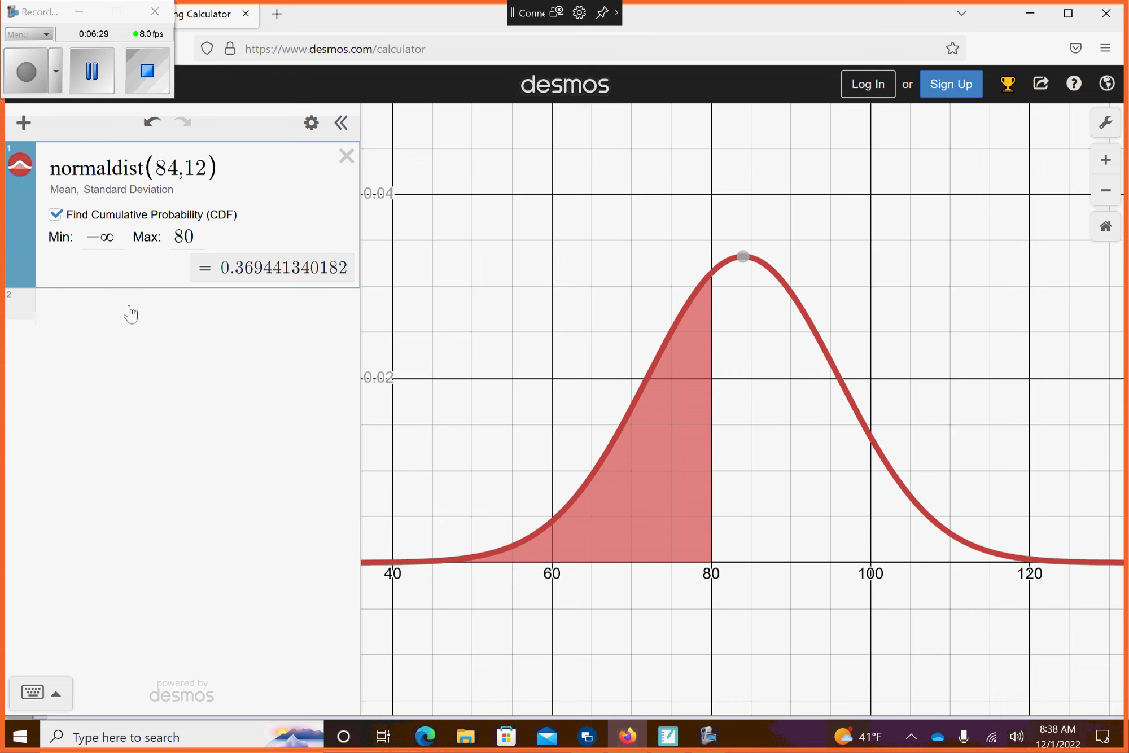
# Set Min to 80 and Max to 89, giving probability 0.292097540308.
pyautogui.click(115, 241)
pyautogui.press('BackSpace')
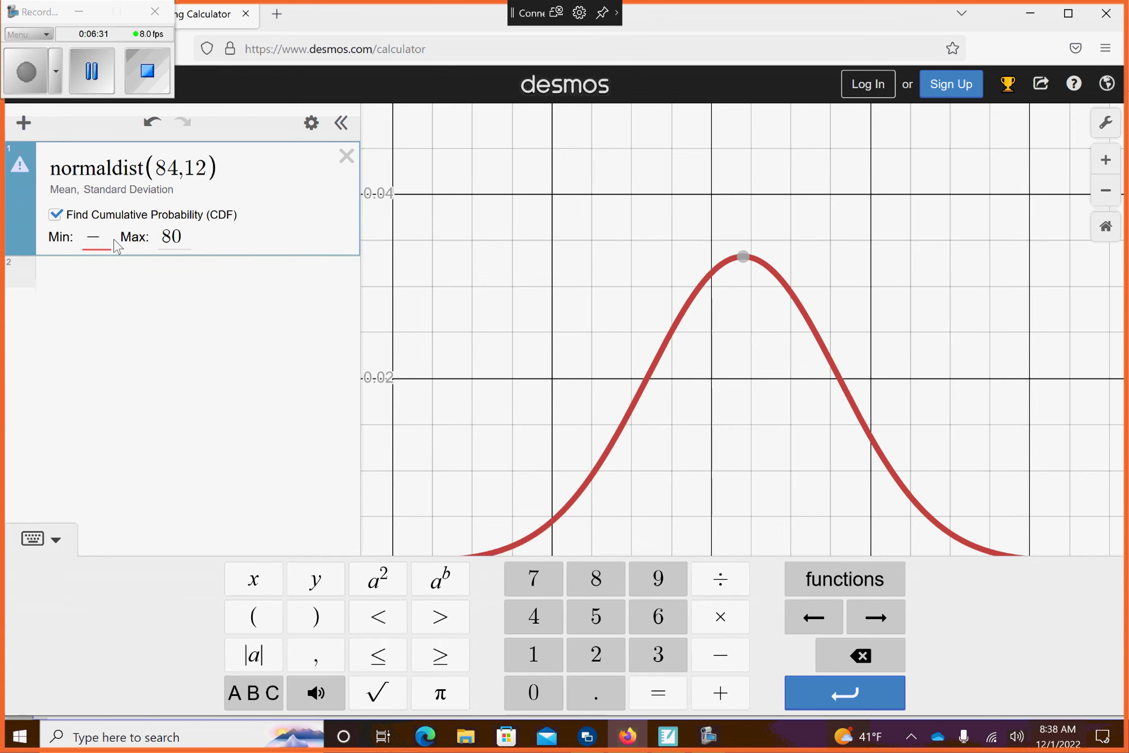
pyautogui.press('BackSpace')
pyautogui.write('80')
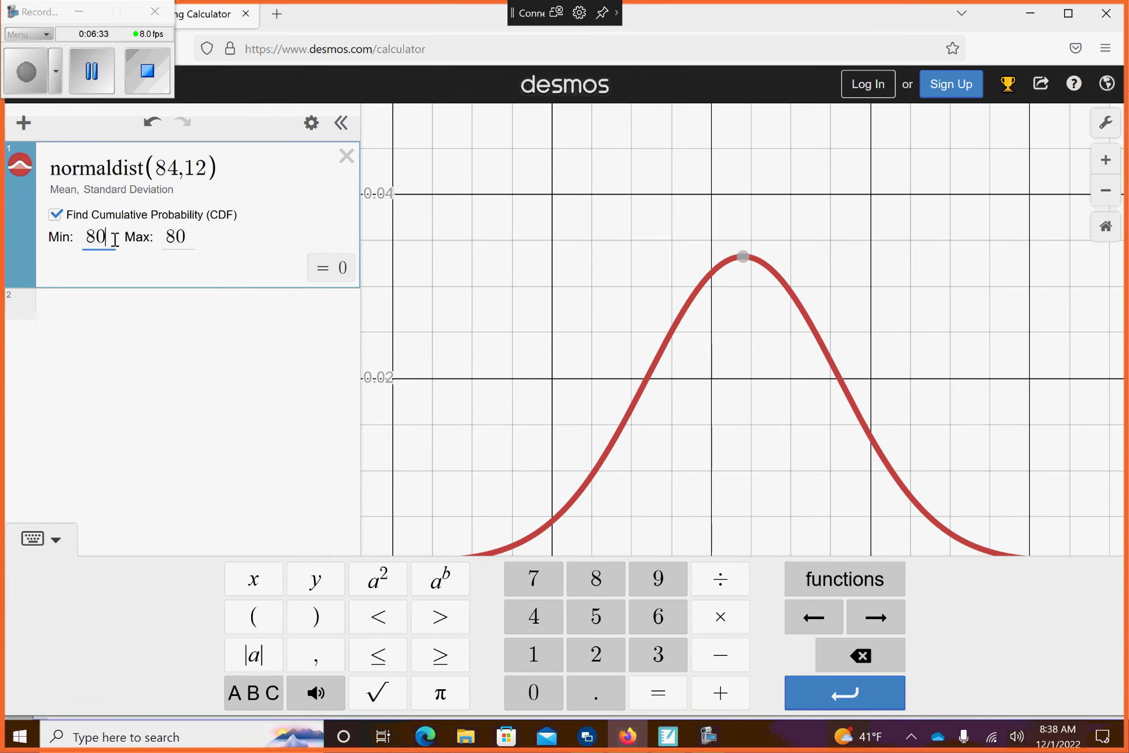
pyautogui.click(186, 237)
pyautogui.press('BackSpace')
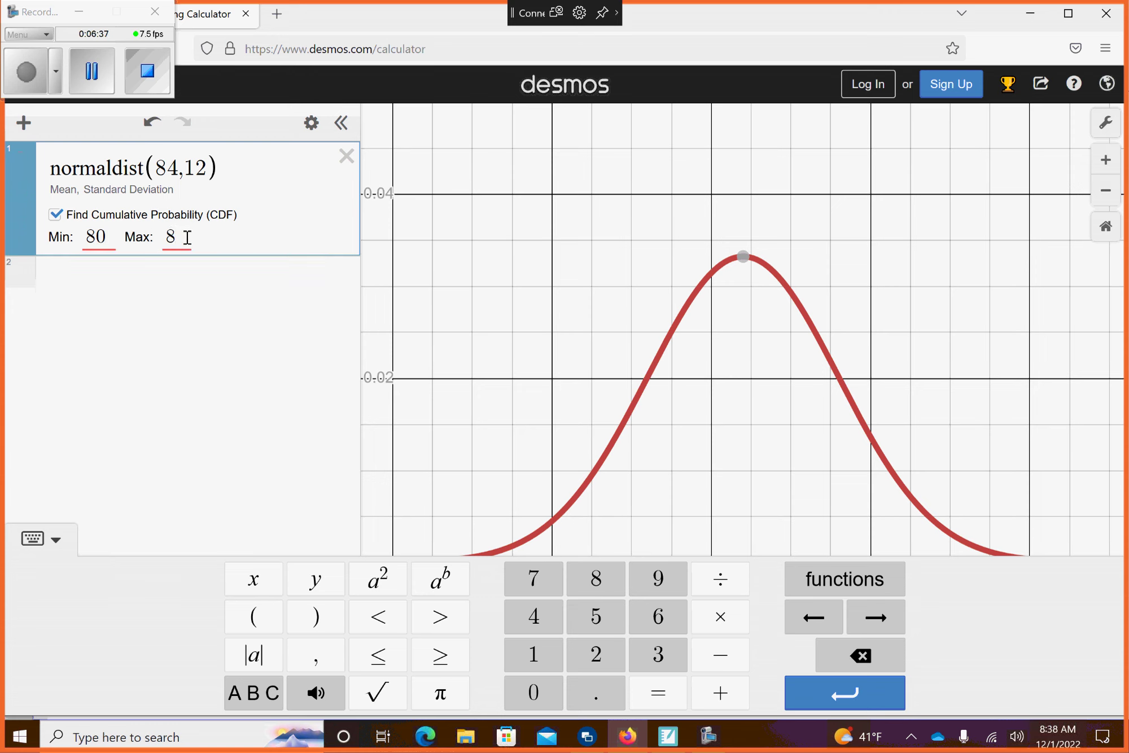
pyautogui.write('9')
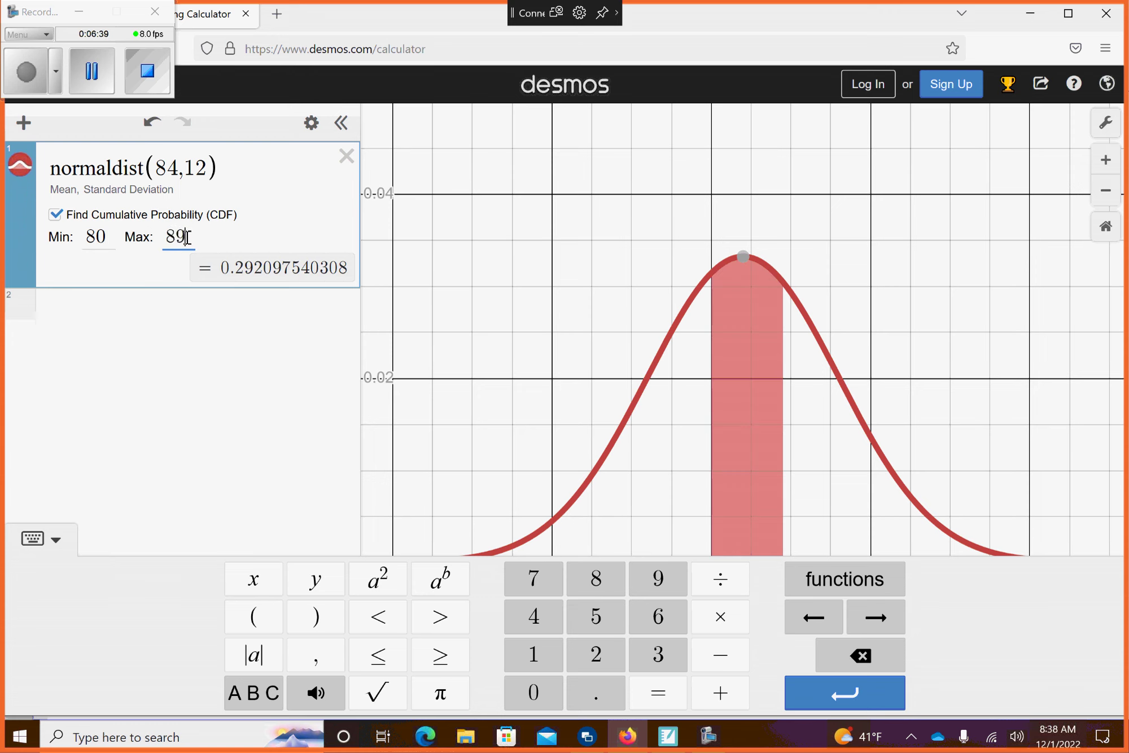
pyautogui.click(166, 393)
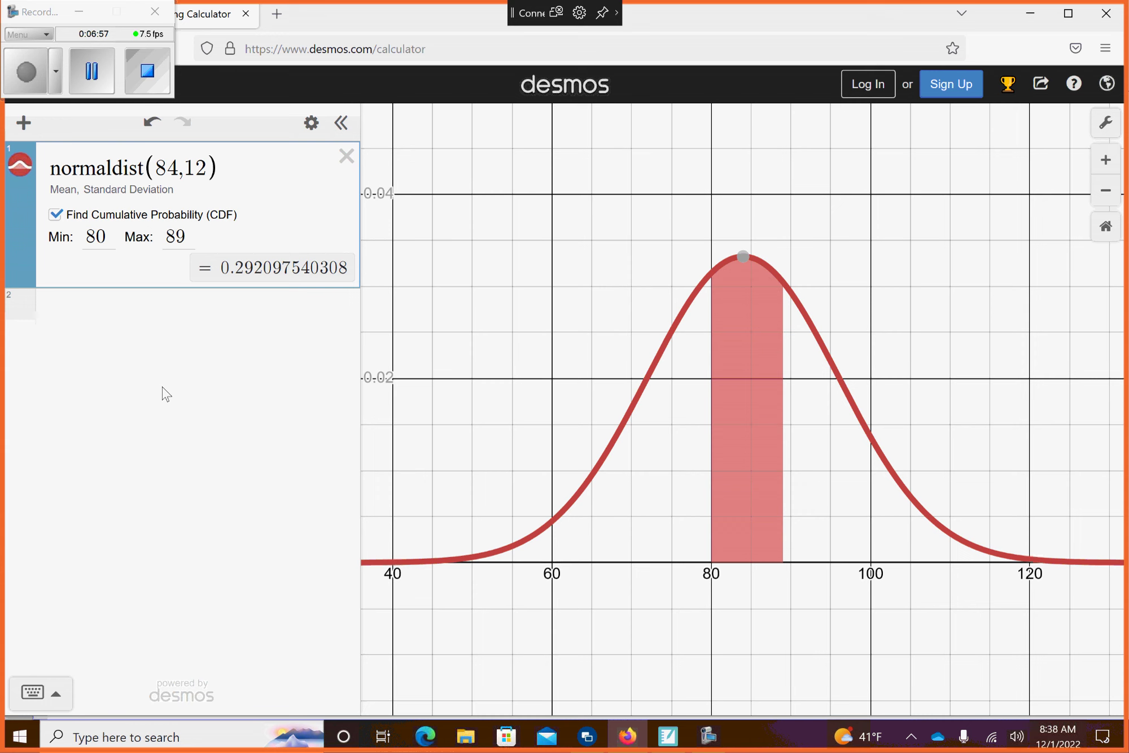
# Change the bounds to Min 90 and Max 99, giving probability 0.202887765059.
pyautogui.click(95, 236)
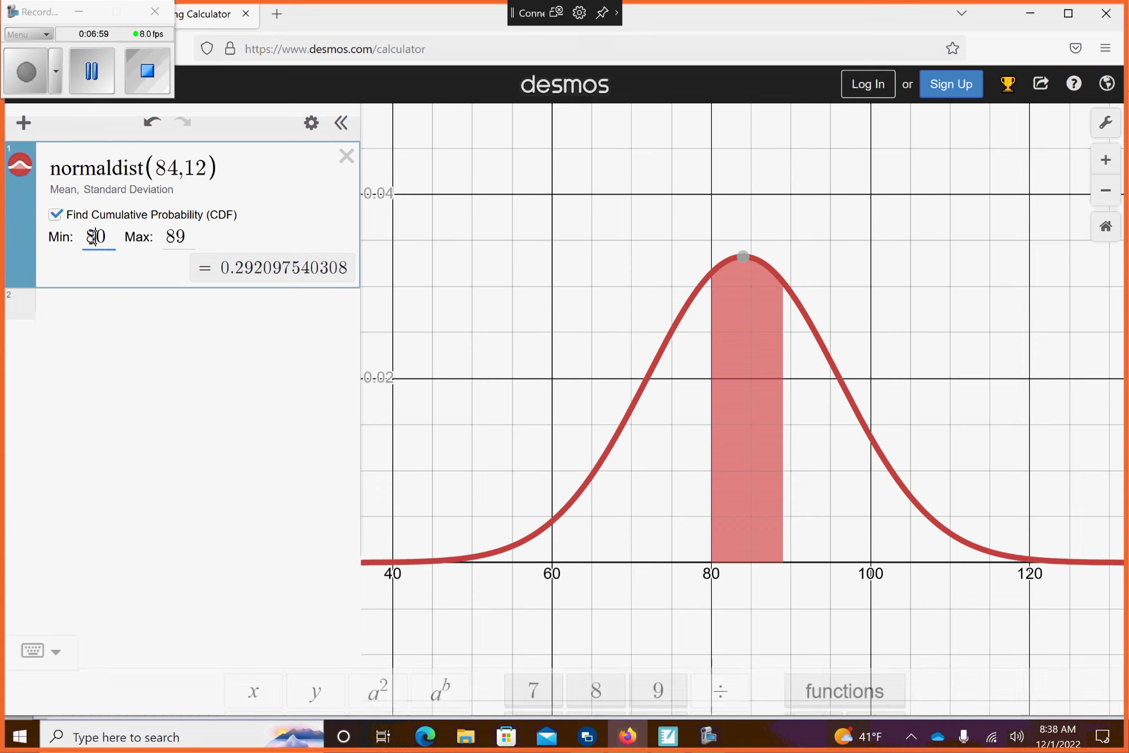
pyautogui.press('BackSpace')
pyautogui.write('9')
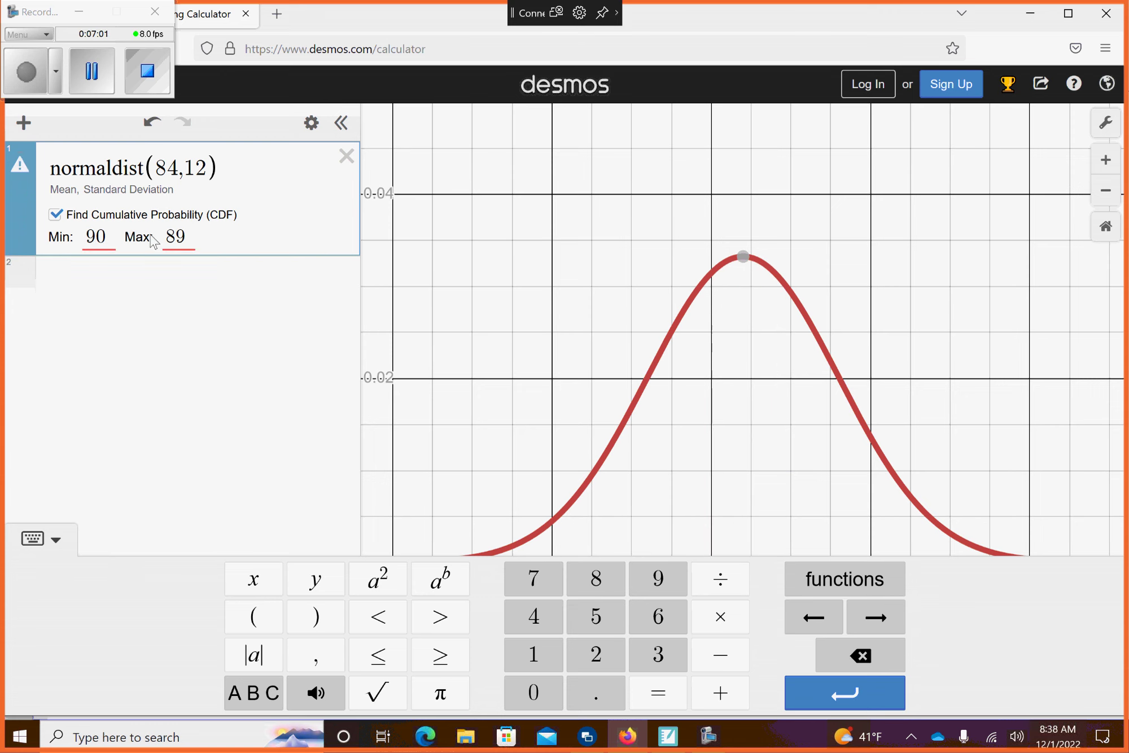
pyautogui.click(174, 234)
pyautogui.press('BackSpace')
pyautogui.write('9')
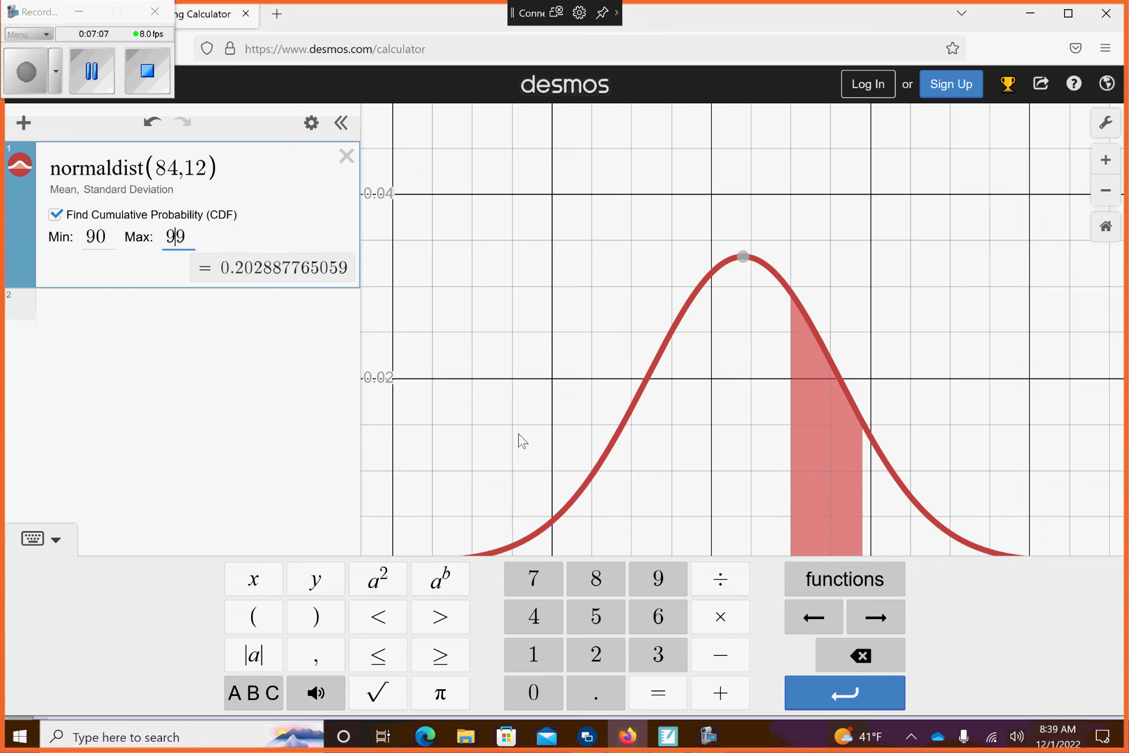
pyautogui.click(250, 478)
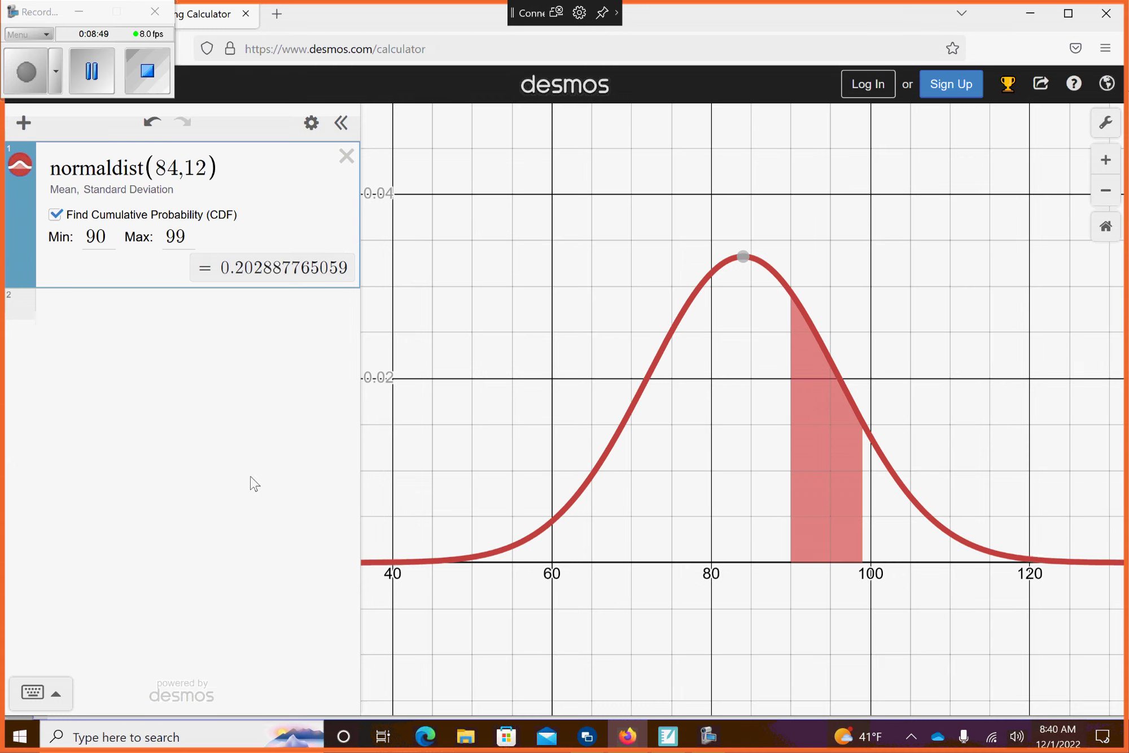
# Back in the notes with the black pen, write a circled problem number 6 and 'Z ='.
pyautogui.click(668, 737)
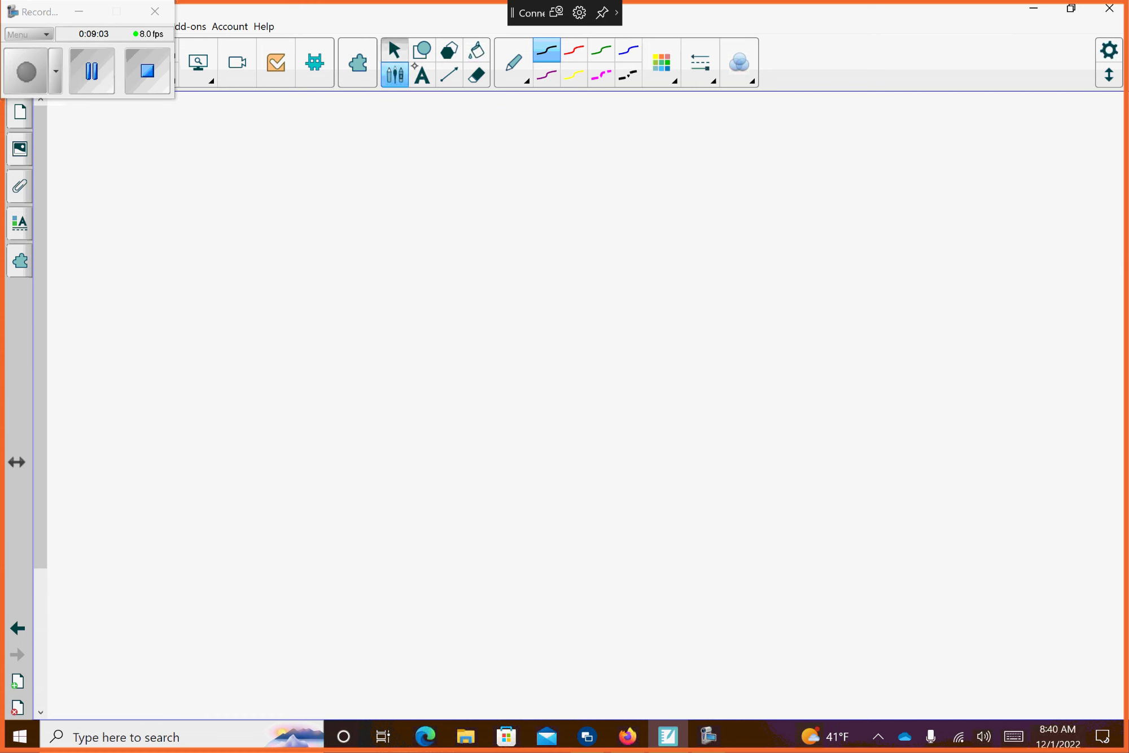
pyautogui.click(394, 51)
pyautogui.click(395, 74)
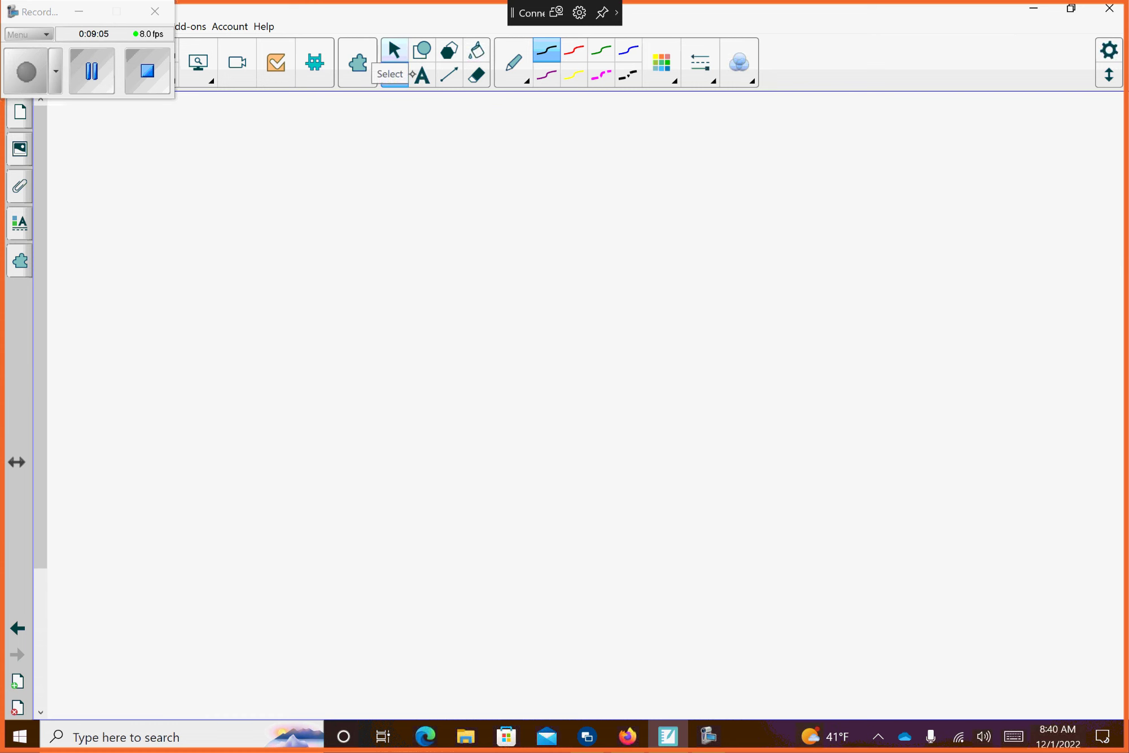
pyautogui.moveTo(156, 210); pyautogui.dragTo(151, 265)
pyautogui.moveTo(158, 194)
pyautogui.mouseDown()
pyautogui.moveTo(119, 201)
pyautogui.moveTo(221, 197)
pyautogui.mouseUp()
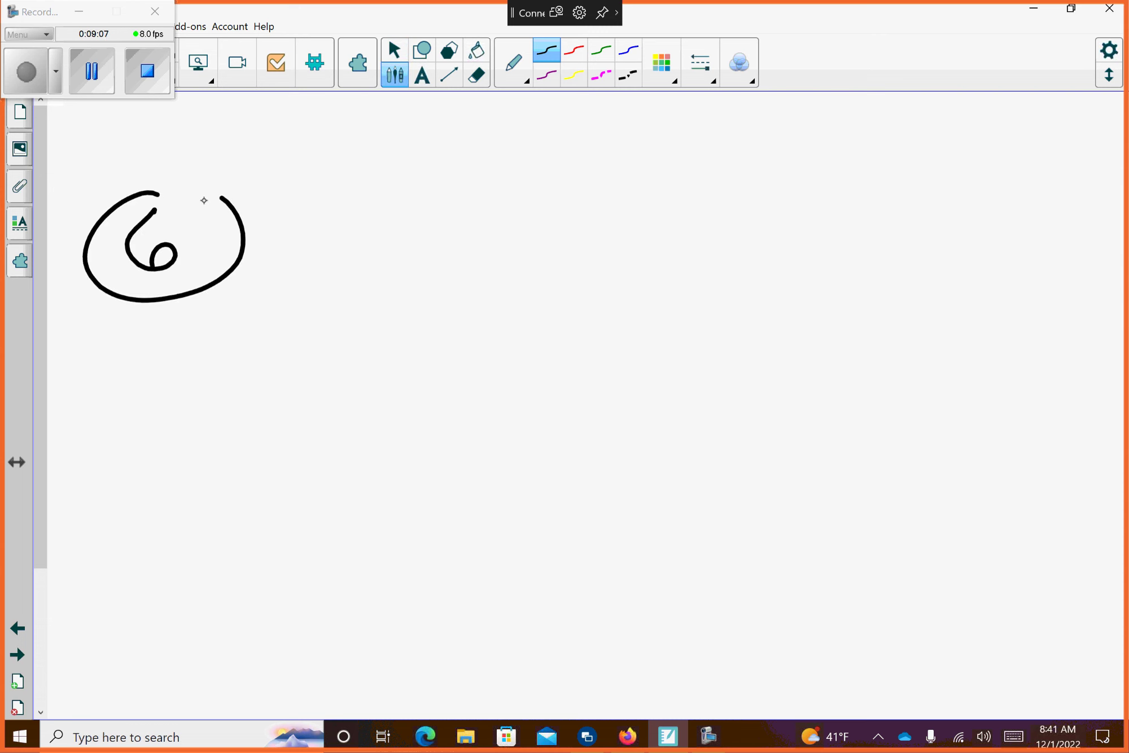
pyautogui.moveTo(283, 222)
pyautogui.mouseDown()
pyautogui.moveTo(334, 254)
pyautogui.moveTo(419, 219)
pyautogui.mouseUp()
pyautogui.moveTo(389, 241); pyautogui.dragTo(417, 233)
pyautogui.moveTo(463, 189); pyautogui.dragTo(470, 192)
# Write the z-score formula (x − x̄)/σ followed by an equals sign.
pyautogui.moveTo(495, 173)
pyautogui.mouseDown()
pyautogui.moveTo(488, 199)
pyautogui.moveTo(551, 190)
pyautogui.mouseUp()
pyautogui.moveTo(570, 181); pyautogui.dragTo(598, 193)
pyautogui.moveTo(602, 175)
pyautogui.mouseDown()
pyautogui.moveTo(569, 195)
pyautogui.moveTo(607, 160)
pyautogui.mouseUp()
pyautogui.moveTo(444, 233); pyautogui.dragTo(616, 217)
pyautogui.moveTo(543, 245); pyautogui.dragTo(511, 257)
pyautogui.moveTo(641, 219); pyautogui.dragTo(672, 215)
pyautogui.moveTo(644, 234); pyautogui.dragTo(668, 231)
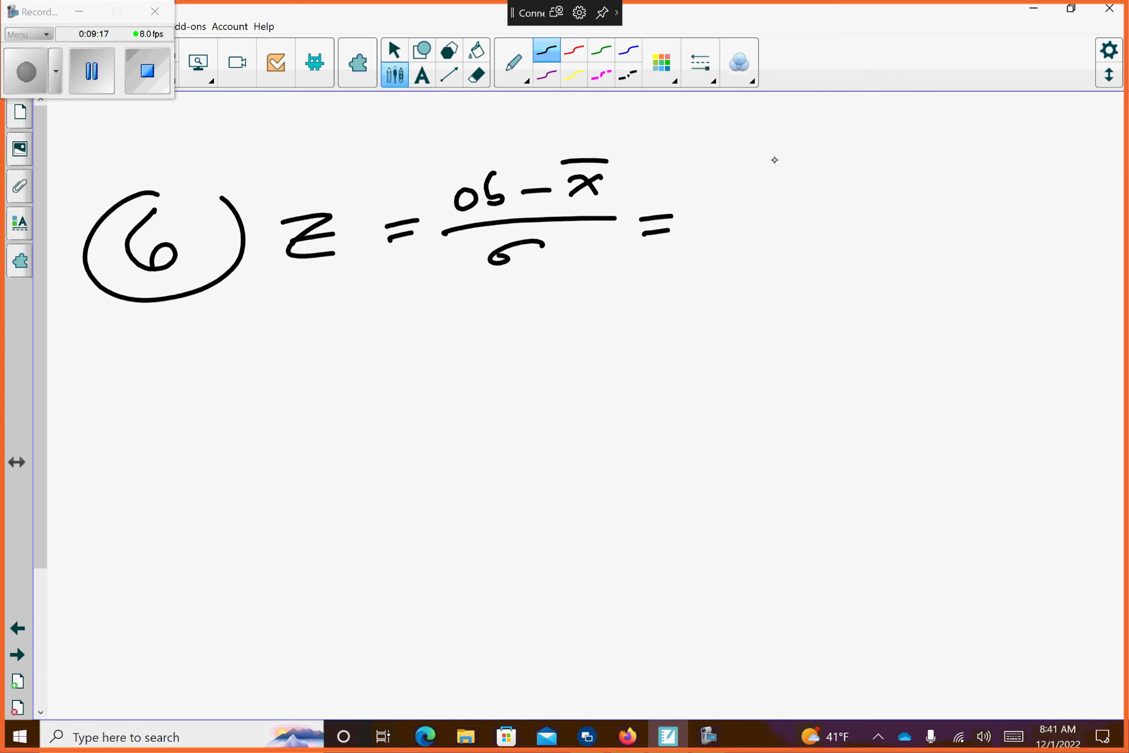
# Substitute the values as the fraction (95−84)/12.
pyautogui.moveTo(754, 172); pyautogui.dragTo(746, 193)
pyautogui.moveTo(761, 179)
pyautogui.mouseDown()
pyautogui.moveTo(782, 171)
pyautogui.moveTo(759, 184)
pyautogui.moveTo(810, 181)
pyautogui.mouseUp()
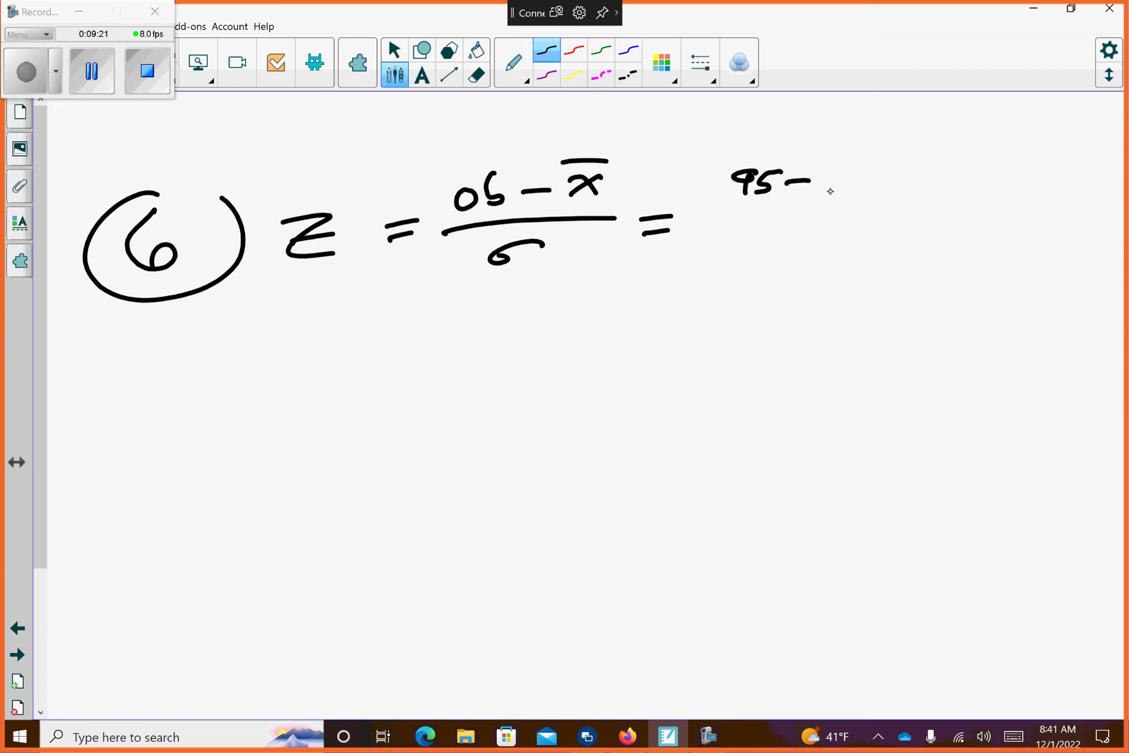
pyautogui.moveTo(836, 167)
pyautogui.mouseDown()
pyautogui.moveTo(816, 189)
pyautogui.moveTo(845, 167)
pyautogui.moveTo(854, 195)
pyautogui.mouseUp()
pyautogui.moveTo(734, 213); pyautogui.dragTo(878, 205)
pyautogui.moveTo(787, 226); pyautogui.dragTo(785, 244)
pyautogui.moveTo(802, 226); pyautogui.dragTo(829, 244)
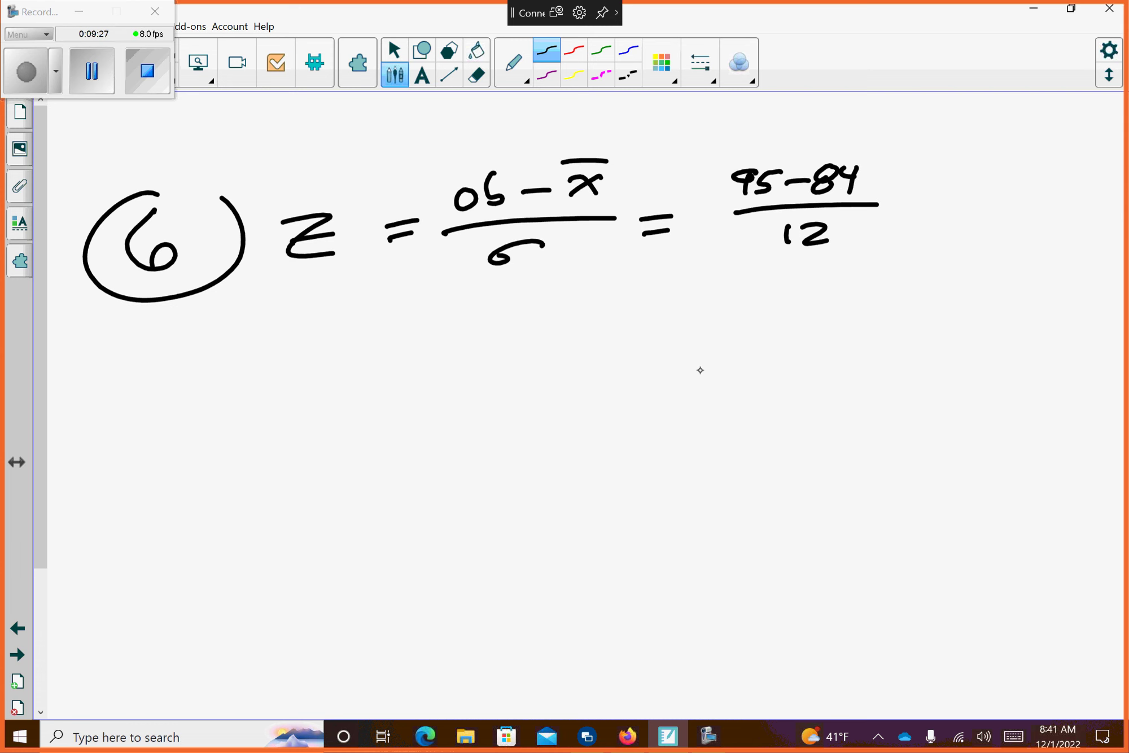
# Write '= .917' below the fraction and box it.
pyautogui.moveTo(681, 362); pyautogui.dragTo(710, 359)
pyautogui.moveTo(683, 378)
pyautogui.mouseDown()
pyautogui.moveTo(743, 386)
pyautogui.moveTo(765, 361)
pyautogui.moveTo(772, 384)
pyautogui.moveTo(792, 379)
pyautogui.mouseUp()
pyautogui.moveTo(808, 354)
pyautogui.mouseDown()
pyautogui.moveTo(829, 366)
pyautogui.moveTo(823, 378)
pyautogui.mouseUp()
pyautogui.moveTo(833, 323)
pyautogui.mouseDown()
pyautogui.moveTo(773, 323)
pyautogui.moveTo(720, 367)
pyautogui.moveTo(724, 410)
pyautogui.moveTo(831, 397)
pyautogui.moveTo(843, 329)
pyautogui.mouseUp()
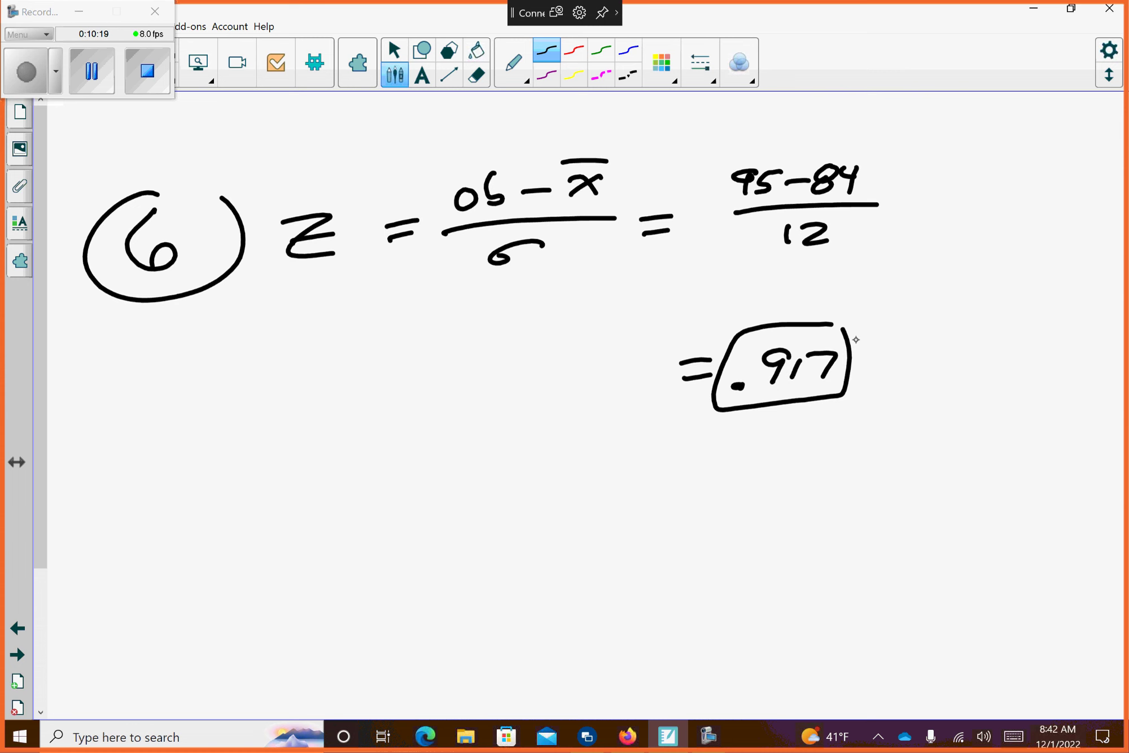
# In red ink, write 'Normal dist' with an arrow pointing at .917.
pyautogui.click(574, 51)
pyautogui.moveTo(355, 392)
pyautogui.mouseDown()
pyautogui.moveTo(392, 363)
pyautogui.moveTo(413, 372)
pyautogui.moveTo(466, 372)
pyautogui.mouseUp()
pyautogui.moveTo(479, 339)
pyautogui.mouseDown()
pyautogui.moveTo(469, 370)
pyautogui.moveTo(512, 362)
pyautogui.mouseUp()
pyautogui.moveTo(532, 335); pyautogui.dragTo(535, 362)
pyautogui.moveTo(534, 343)
pyautogui.mouseDown()
pyautogui.moveTo(545, 346)
pyautogui.moveTo(539, 363)
pyautogui.mouseUp()
pyautogui.moveTo(568, 336)
pyautogui.mouseDown()
pyautogui.moveTo(561, 360)
pyautogui.moveTo(574, 345)
pyautogui.mouseUp()
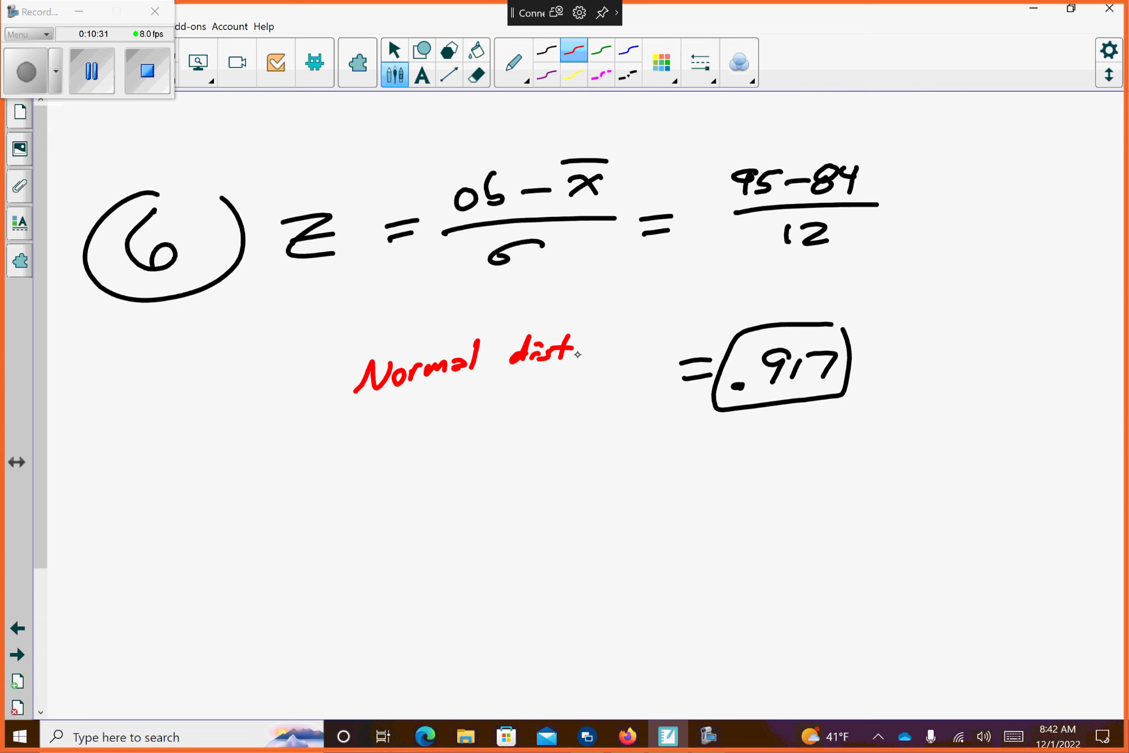
pyautogui.moveTo(933, 334)
pyautogui.mouseDown()
pyautogui.moveTo(868, 361)
pyautogui.moveTo(887, 363)
pyautogui.mouseUp()
# Write x̄=0 and σ=1 below 'Normal dist'.
pyautogui.moveTo(380, 496)
pyautogui.mouseDown()
pyautogui.moveTo(397, 520)
pyautogui.moveTo(375, 529)
pyautogui.moveTo(438, 499)
pyautogui.moveTo(435, 515)
pyautogui.mouseUp()
pyautogui.click(418, 518)
pyautogui.moveTo(463, 495)
pyautogui.mouseDown()
pyautogui.moveTo(447, 522)
pyautogui.moveTo(461, 497)
pyautogui.mouseUp()
pyautogui.moveTo(365, 481); pyautogui.dragTo(407, 478)
pyautogui.moveTo(402, 560)
pyautogui.mouseDown()
pyautogui.moveTo(380, 588)
pyautogui.moveTo(413, 574)
pyautogui.moveTo(436, 584)
pyautogui.mouseUp()
pyautogui.moveTo(455, 553); pyautogui.dragTo(454, 592)
# Draw an arrow up to the boxed .917 and write 'use z score'.
pyautogui.moveTo(502, 537); pyautogui.dragTo(709, 429)
pyautogui.moveTo(655, 436)
pyautogui.mouseDown()
pyautogui.moveTo(715, 424)
pyautogui.moveTo(692, 444)
pyautogui.mouseUp()
pyautogui.moveTo(588, 511)
pyautogui.mouseDown()
pyautogui.moveTo(603, 529)
pyautogui.moveTo(666, 508)
pyautogui.mouseUp()
pyautogui.moveTo(624, 554); pyautogui.dragTo(654, 566)
pyautogui.moveTo(730, 519); pyautogui.dragTo(703, 554)
pyautogui.moveTo(751, 521)
pyautogui.mouseDown()
pyautogui.moveTo(732, 543)
pyautogui.moveTo(772, 520)
pyautogui.mouseUp()
pyautogui.moveTo(790, 517)
pyautogui.mouseDown()
pyautogui.moveTo(812, 503)
pyautogui.moveTo(831, 519)
pyautogui.moveTo(1059, 509)
pyautogui.mouseUp()
# Sketch a bell curve with a cutoff and shade the area under it.
pyautogui.moveTo(856, 503)
pyautogui.mouseDown()
pyautogui.moveTo(946, 414)
pyautogui.moveTo(1047, 476)
pyautogui.moveTo(998, 508)
pyautogui.mouseUp()
pyautogui.moveTo(987, 443)
pyautogui.mouseDown()
pyautogui.moveTo(954, 494)
pyautogui.moveTo(904, 495)
pyautogui.mouseUp()
pyautogui.moveTo(930, 449); pyautogui.dragTo(879, 511)
pyautogui.moveTo(959, 425); pyautogui.dragTo(969, 498)
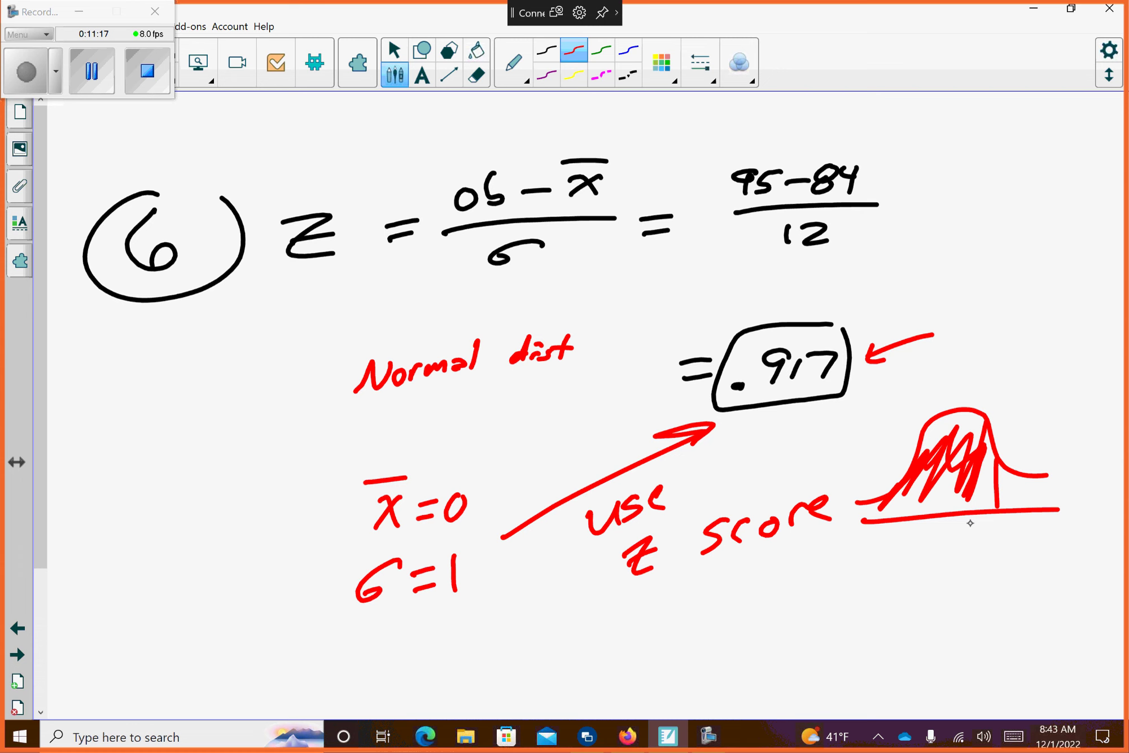
# Add a blank page and write a circled problem number 7.
pyautogui.click(31, 675)
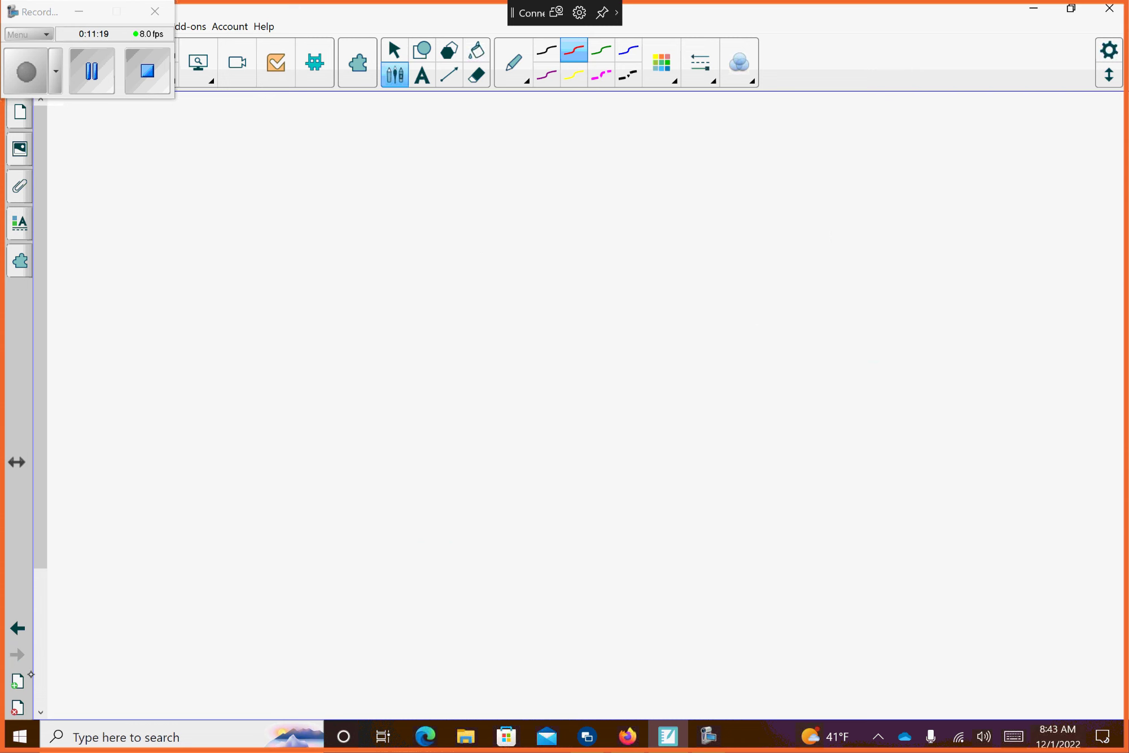
pyautogui.moveTo(160, 212)
pyautogui.mouseDown()
pyautogui.moveTo(187, 226)
pyautogui.moveTo(176, 255)
pyautogui.mouseUp()
pyautogui.moveTo(184, 194)
pyautogui.mouseDown()
pyautogui.moveTo(134, 281)
pyautogui.moveTo(186, 194)
pyautogui.mouseUp()
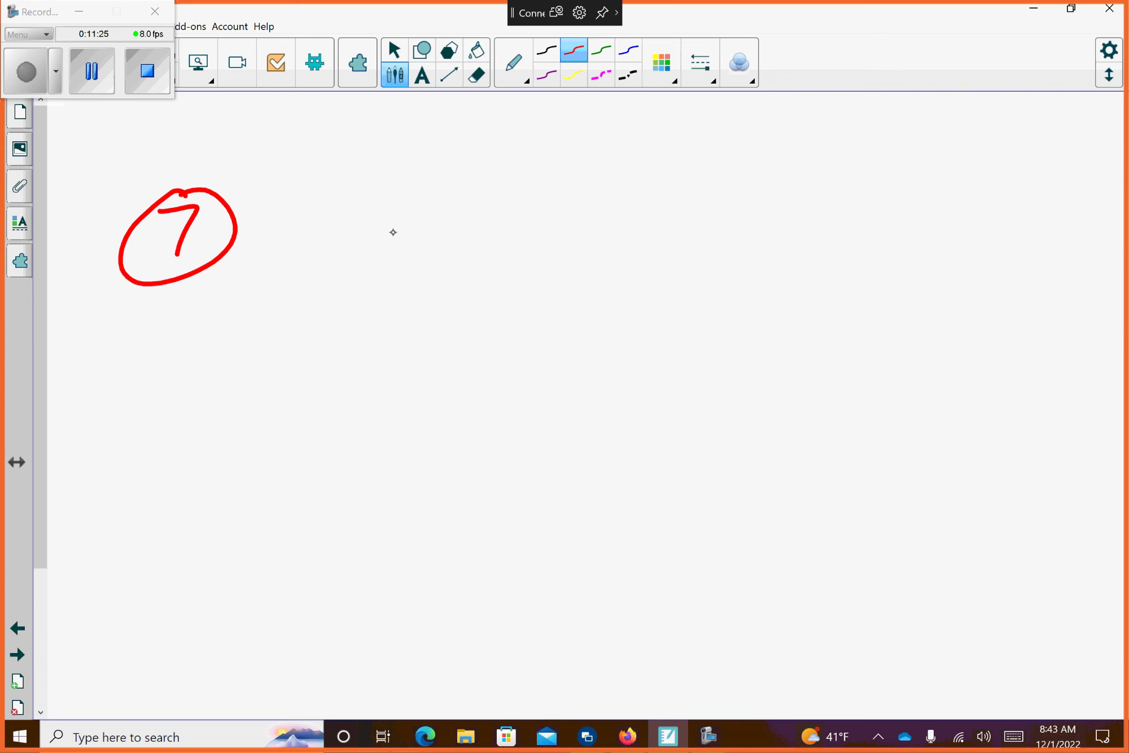
# Write the z-score formula (x − x̄)/σ followed by an equals sign.
pyautogui.moveTo(339, 234)
pyautogui.mouseDown()
pyautogui.moveTo(364, 271)
pyautogui.moveTo(406, 234)
pyautogui.moveTo(406, 245)
pyautogui.mouseUp()
pyautogui.moveTo(473, 207)
pyautogui.mouseDown()
pyautogui.moveTo(474, 223)
pyautogui.moveTo(534, 207)
pyautogui.mouseUp()
pyautogui.moveTo(564, 196)
pyautogui.mouseDown()
pyautogui.moveTo(592, 211)
pyautogui.moveTo(569, 215)
pyautogui.mouseUp()
pyautogui.moveTo(565, 173); pyautogui.dragTo(626, 172)
pyautogui.moveTo(433, 247); pyautogui.dragTo(562, 236)
pyautogui.moveTo(499, 262)
pyautogui.mouseDown()
pyautogui.moveTo(516, 259)
pyautogui.moveTo(497, 279)
pyautogui.mouseUp()
pyautogui.moveTo(623, 239); pyautogui.dragTo(655, 232)
pyautogui.moveTo(625, 247); pyautogui.dragTo(638, 251)
# Substitute the values as the fraction (60−84)/12.
pyautogui.moveTo(769, 182)
pyautogui.mouseDown()
pyautogui.moveTo(773, 208)
pyautogui.moveTo(854, 197)
pyautogui.mouseUp()
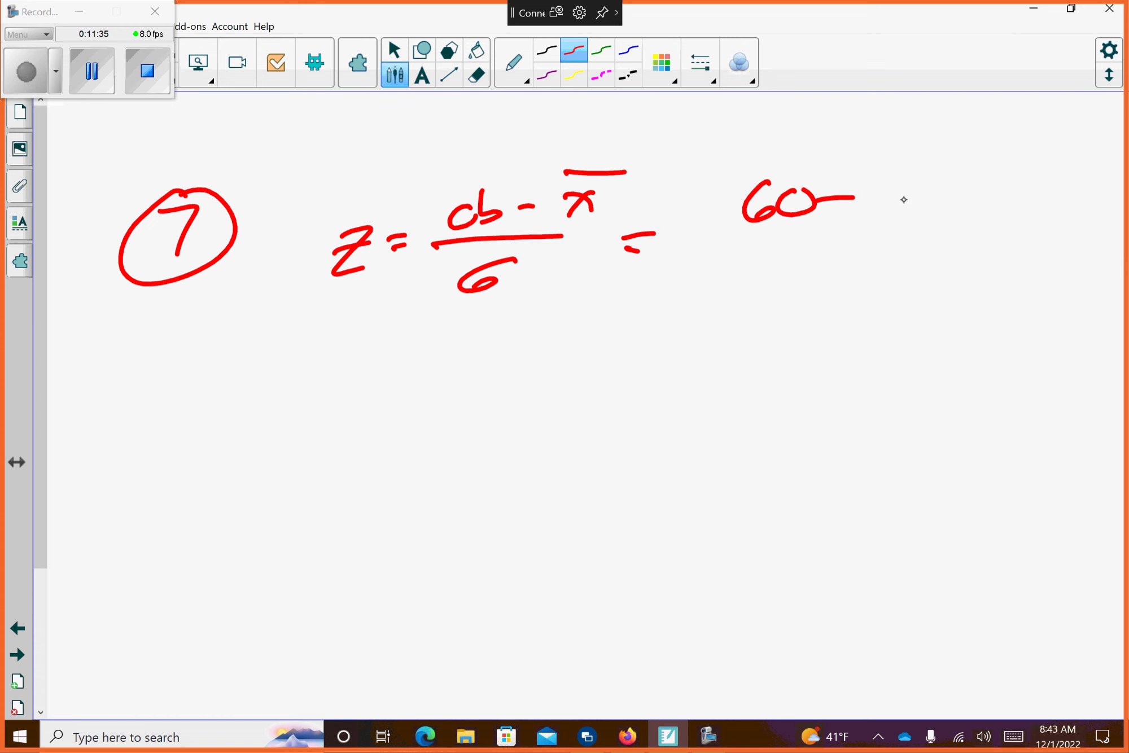
pyautogui.moveTo(888, 182)
pyautogui.mouseDown()
pyautogui.moveTo(874, 197)
pyautogui.moveTo(887, 184)
pyautogui.moveTo(920, 208)
pyautogui.mouseUp()
pyautogui.moveTo(924, 184); pyautogui.dragTo(912, 225)
pyautogui.moveTo(762, 245); pyautogui.dragTo(910, 230)
pyautogui.moveTo(822, 257); pyautogui.dragTo(819, 288)
pyautogui.moveTo(841, 264)
pyautogui.mouseDown()
pyautogui.moveTo(846, 281)
pyautogui.moveTo(884, 276)
pyautogui.mouseUp()
# Write the result −1.75 below the fraction and box it.
pyautogui.moveTo(755, 382); pyautogui.dragTo(807, 371)
pyautogui.moveTo(830, 347)
pyautogui.mouseDown()
pyautogui.moveTo(814, 393)
pyautogui.moveTo(833, 389)
pyautogui.mouseUp()
pyautogui.moveTo(857, 351)
pyautogui.mouseDown()
pyautogui.moveTo(877, 347)
pyautogui.moveTo(868, 391)
pyautogui.mouseUp()
pyautogui.moveTo(924, 348)
pyautogui.mouseDown()
pyautogui.moveTo(906, 351)
pyautogui.moveTo(882, 389)
pyautogui.mouseUp()
pyautogui.moveTo(936, 326)
pyautogui.mouseDown()
pyautogui.moveTo(783, 334)
pyautogui.moveTo(960, 321)
pyautogui.mouseUp()
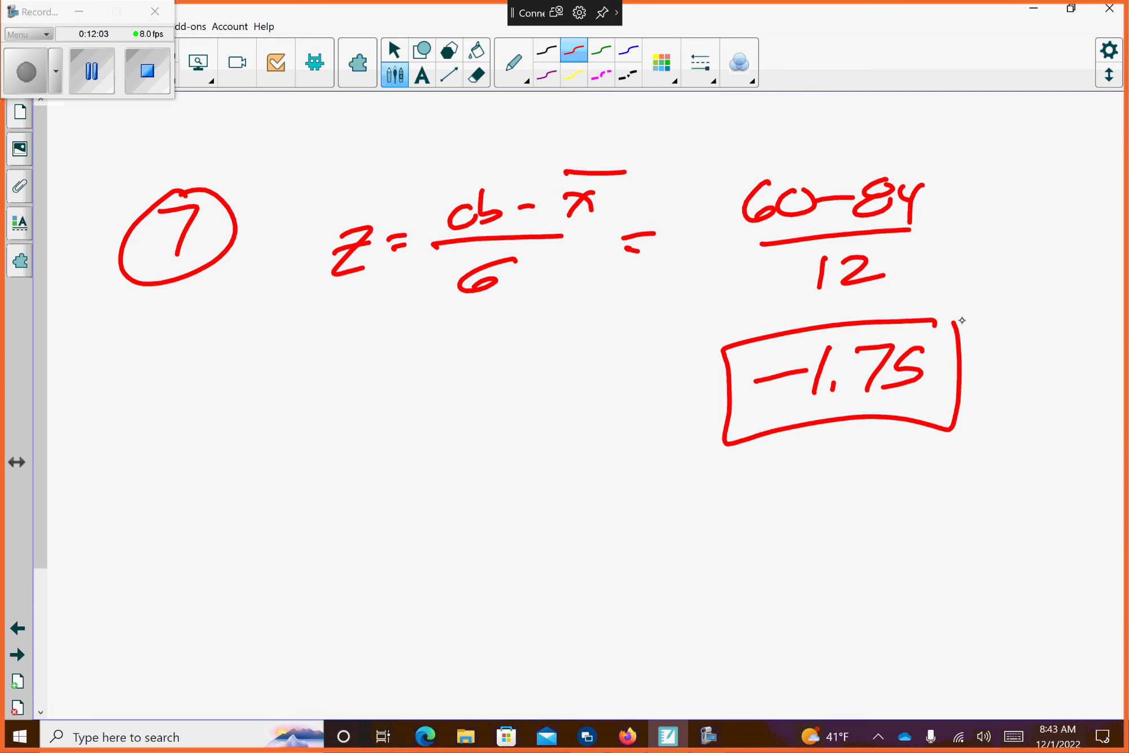
pyautogui.click(627, 736)
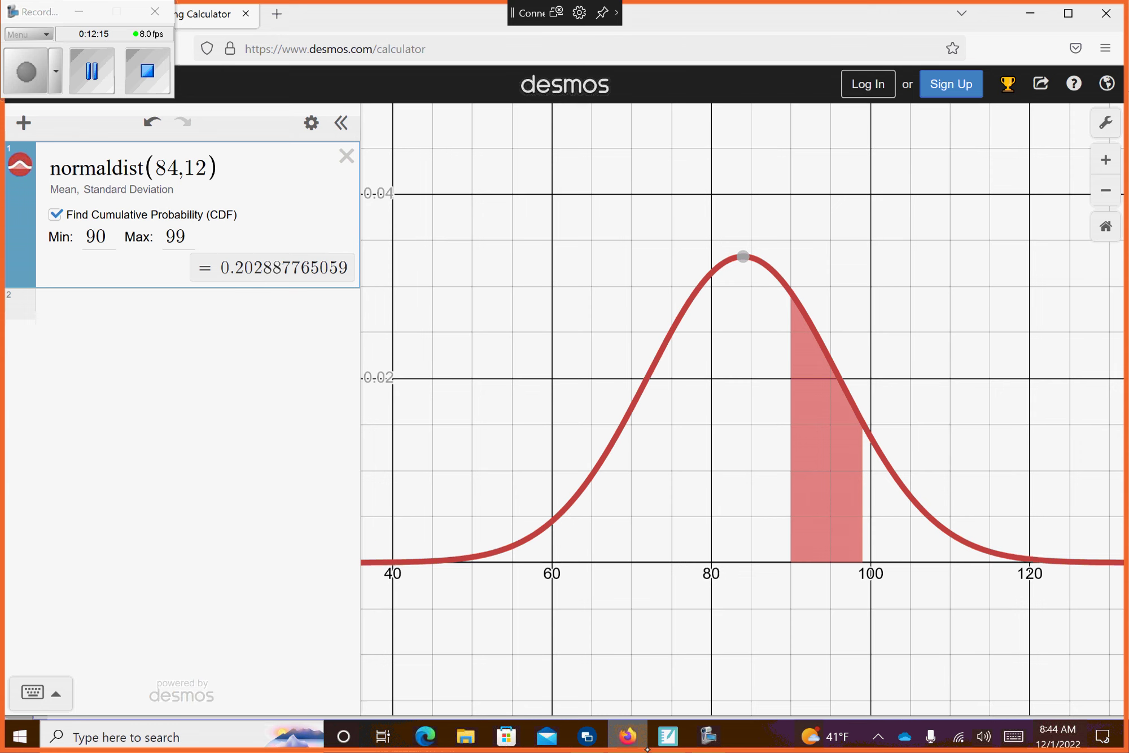
# Glance at the notes, then return to Desmos showing normaldist(84,12) area 0.202887765059.
pyautogui.hotkey('alt', 'Tab')
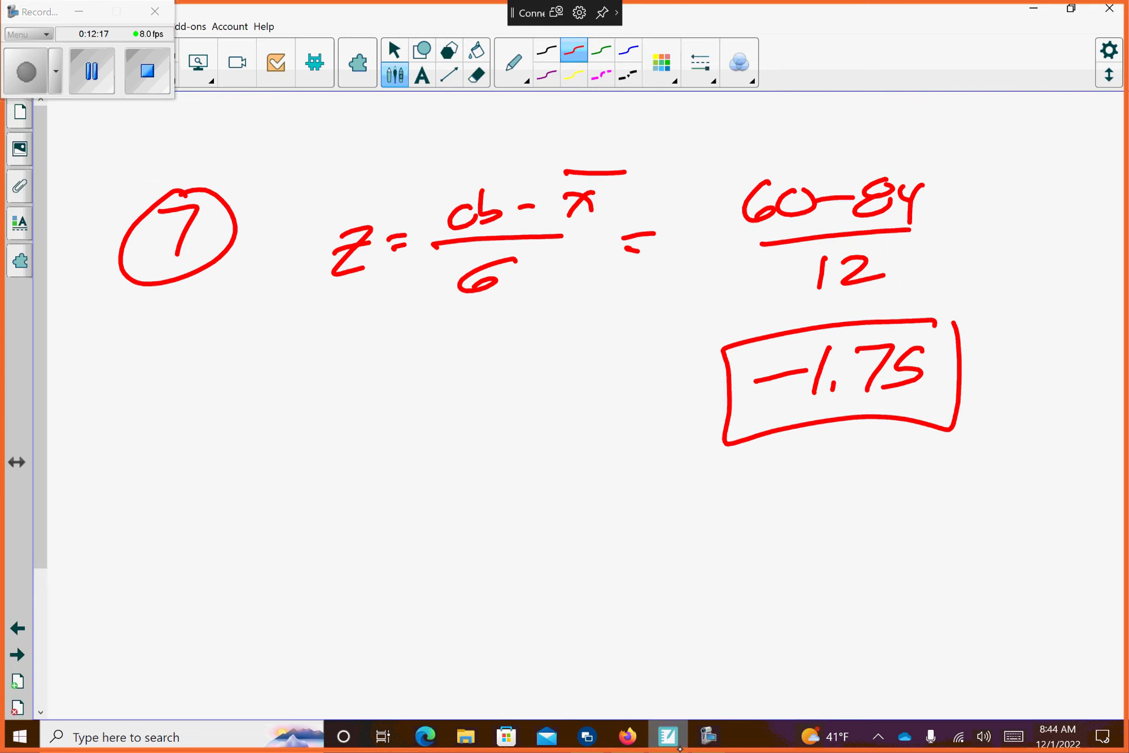
pyautogui.hotkey('alt', 'Tab')
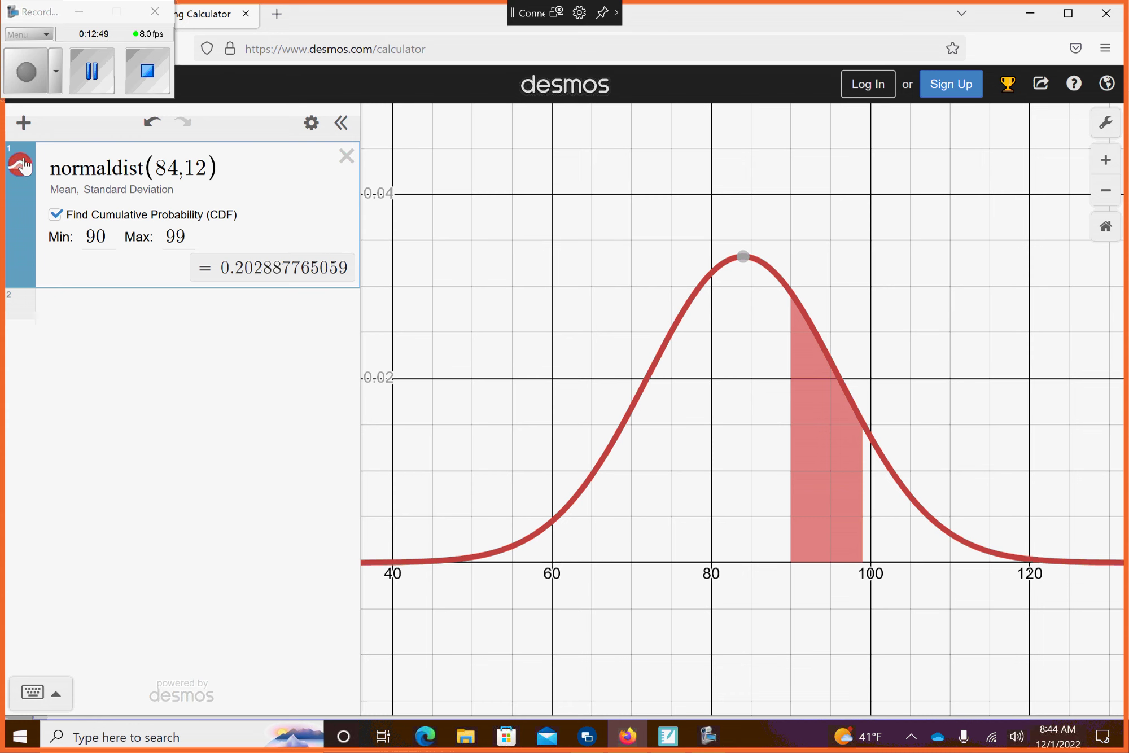
# Change the normaldist(84,12) bounds to −infinity and 60, giving 0.0227501319482.
pyautogui.click(111, 232)
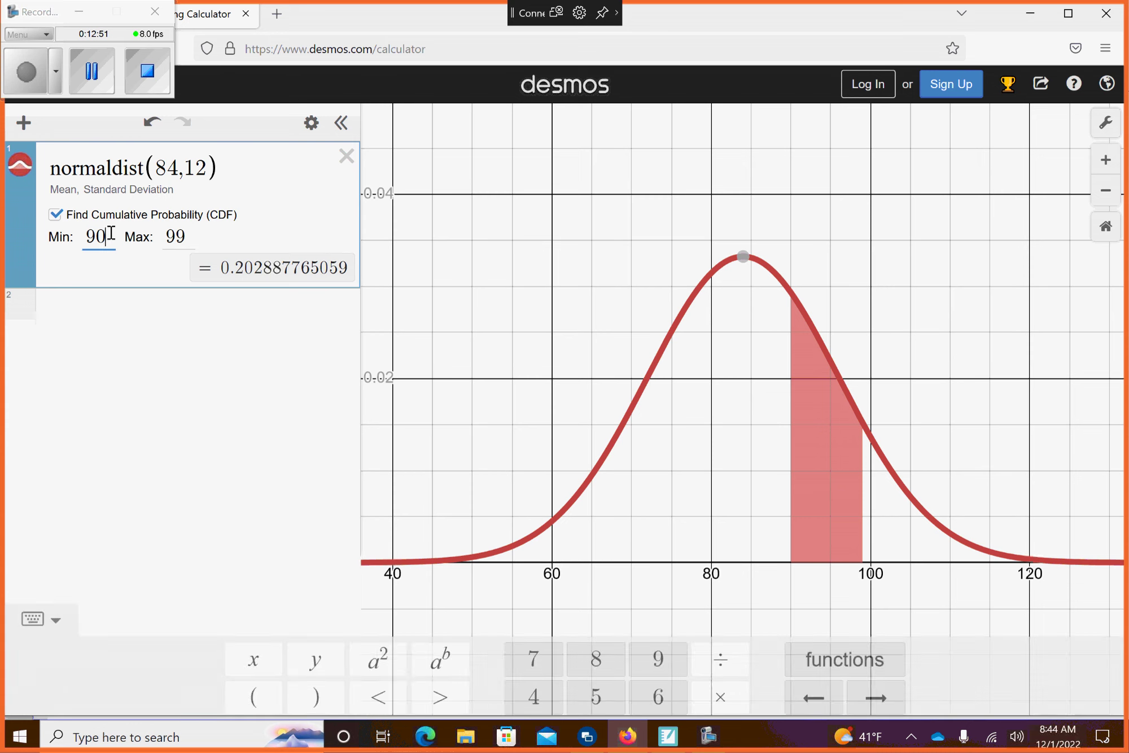
pyautogui.press('BackSpace')
pyautogui.press('BackSpace')
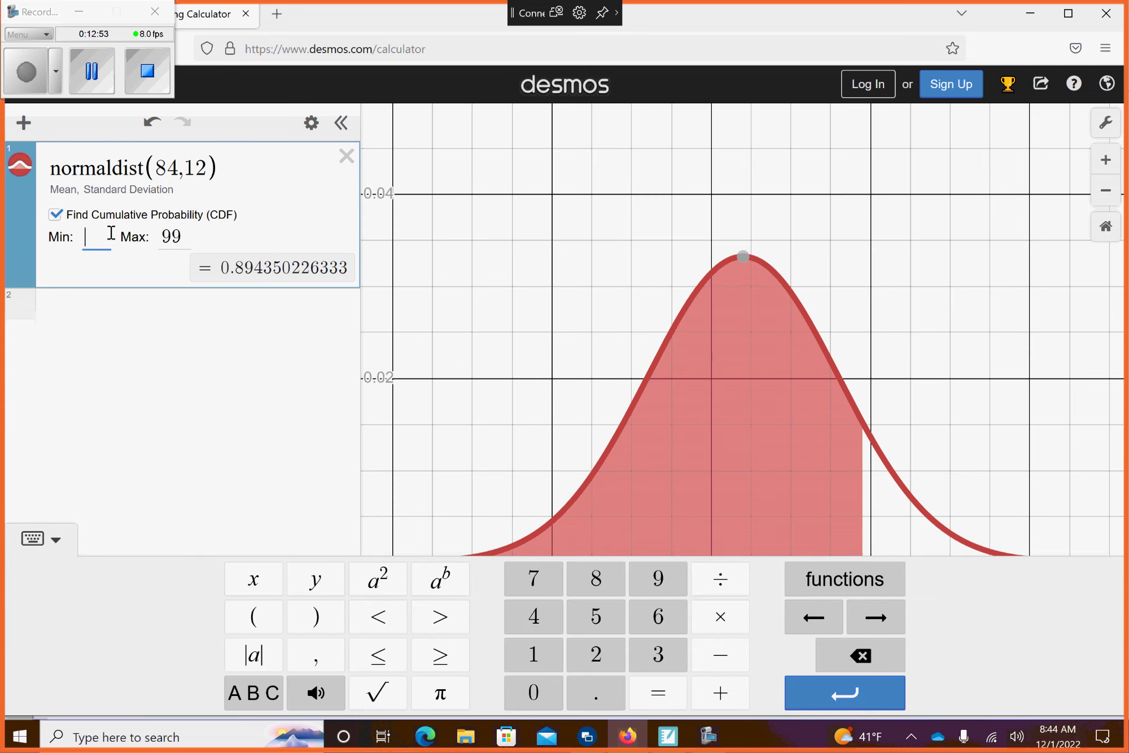
pyautogui.write('-infini')
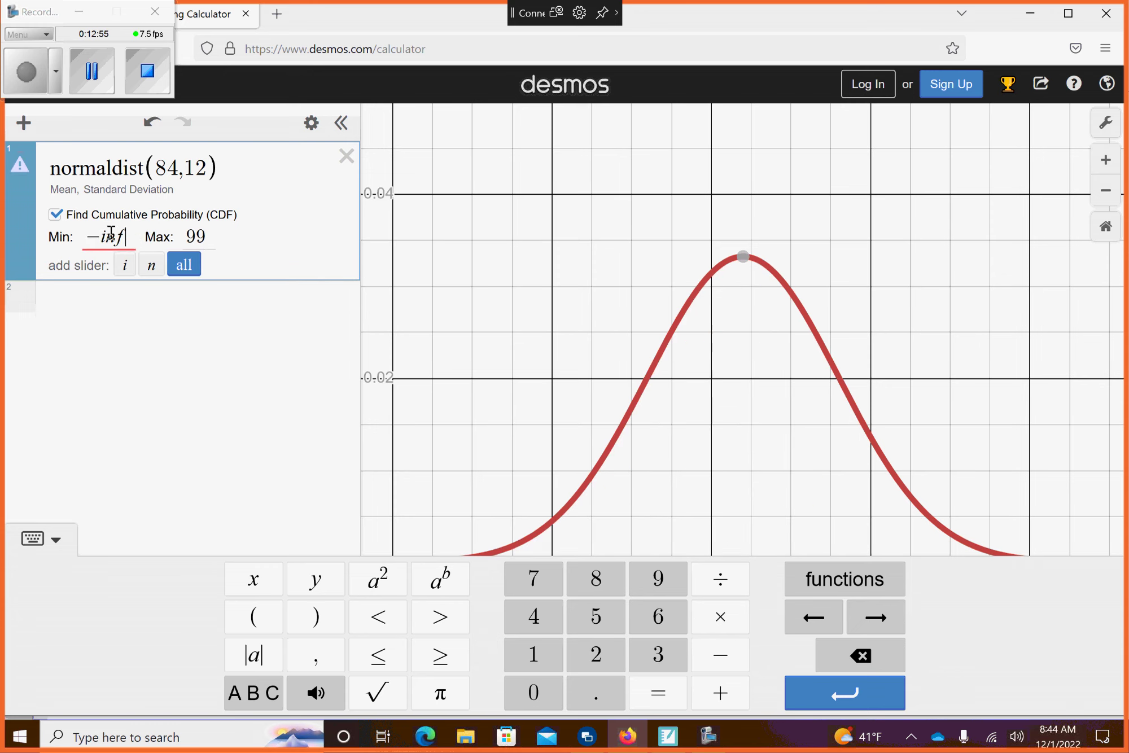
pyautogui.write('ty')
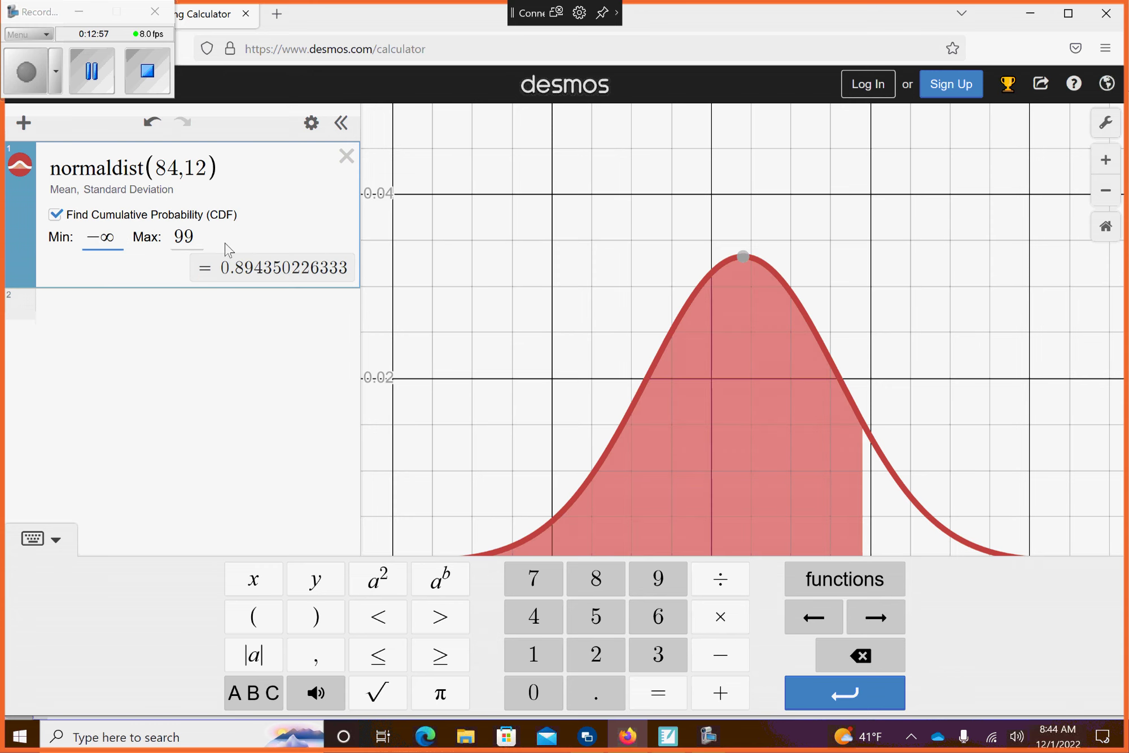
pyautogui.click(195, 235)
pyautogui.press('BackSpace')
pyautogui.press('BackSpace')
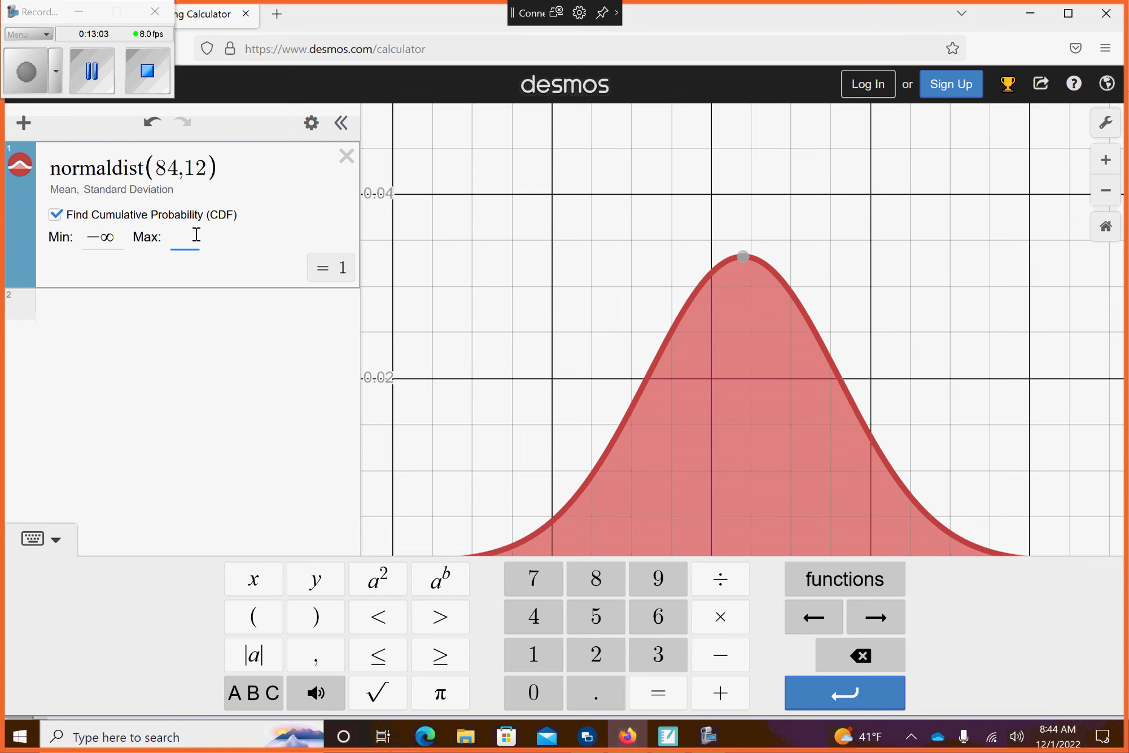
pyautogui.write('60')
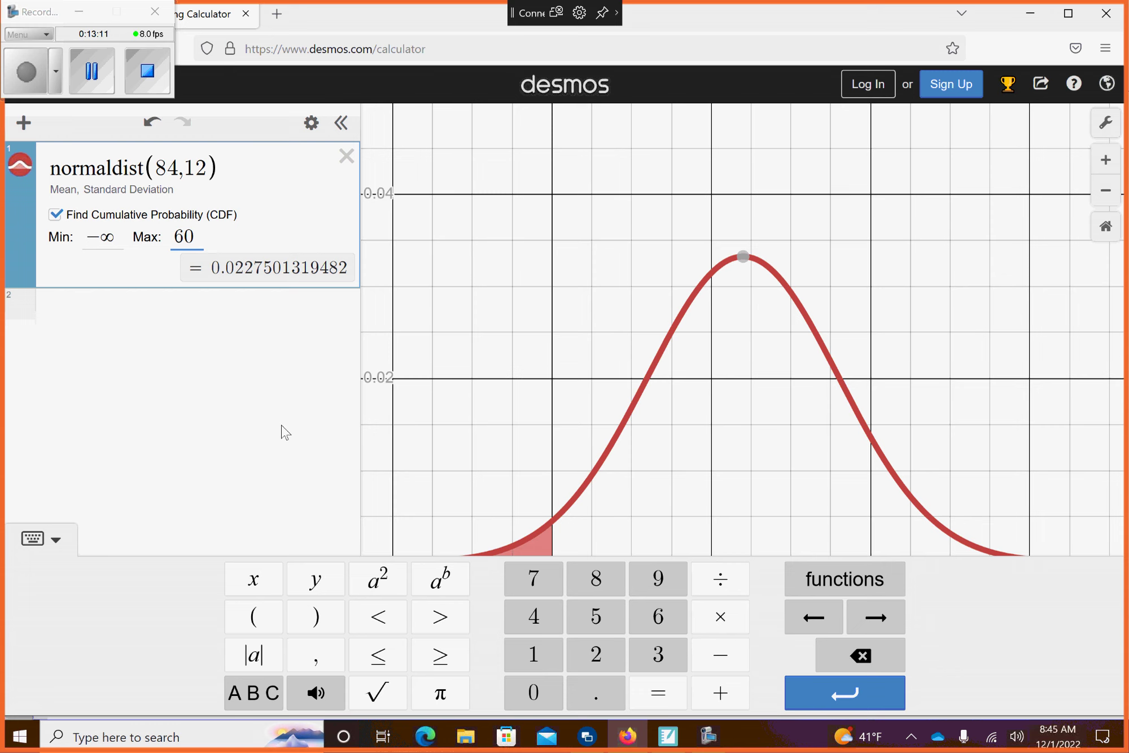
pyautogui.click(267, 463)
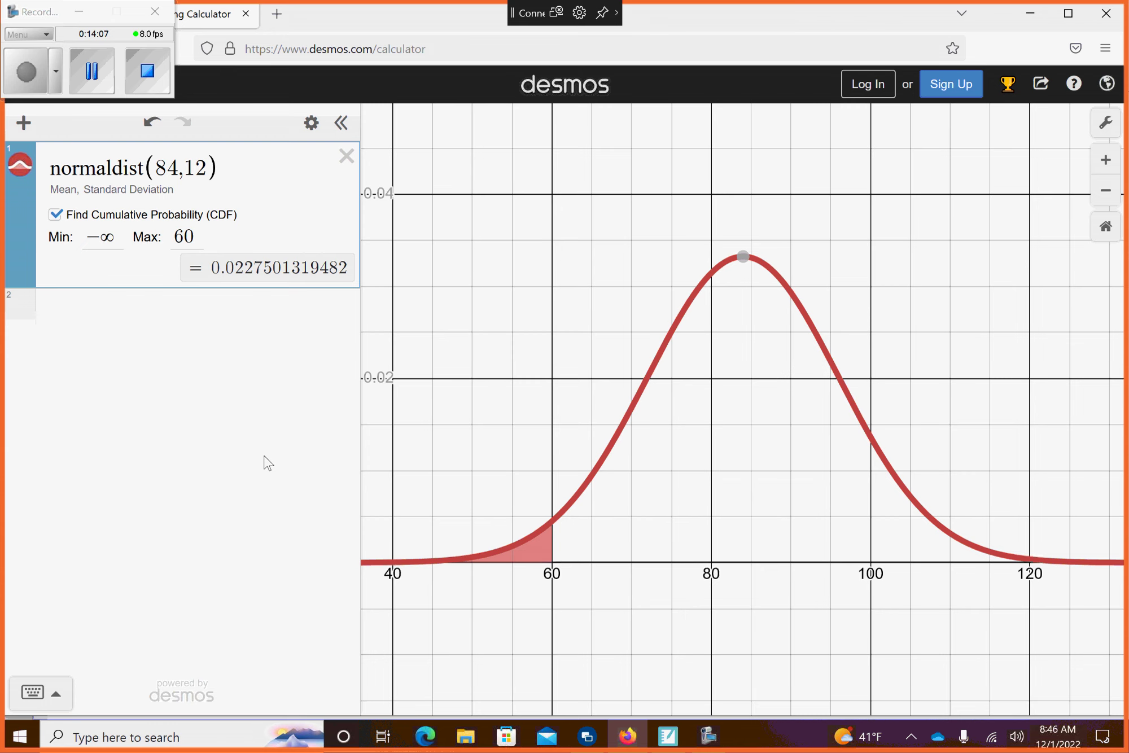
# Return to SMART Notebook and move to a new blank page.
pyautogui.click(1029, 10)
pyautogui.click(1029, 11)
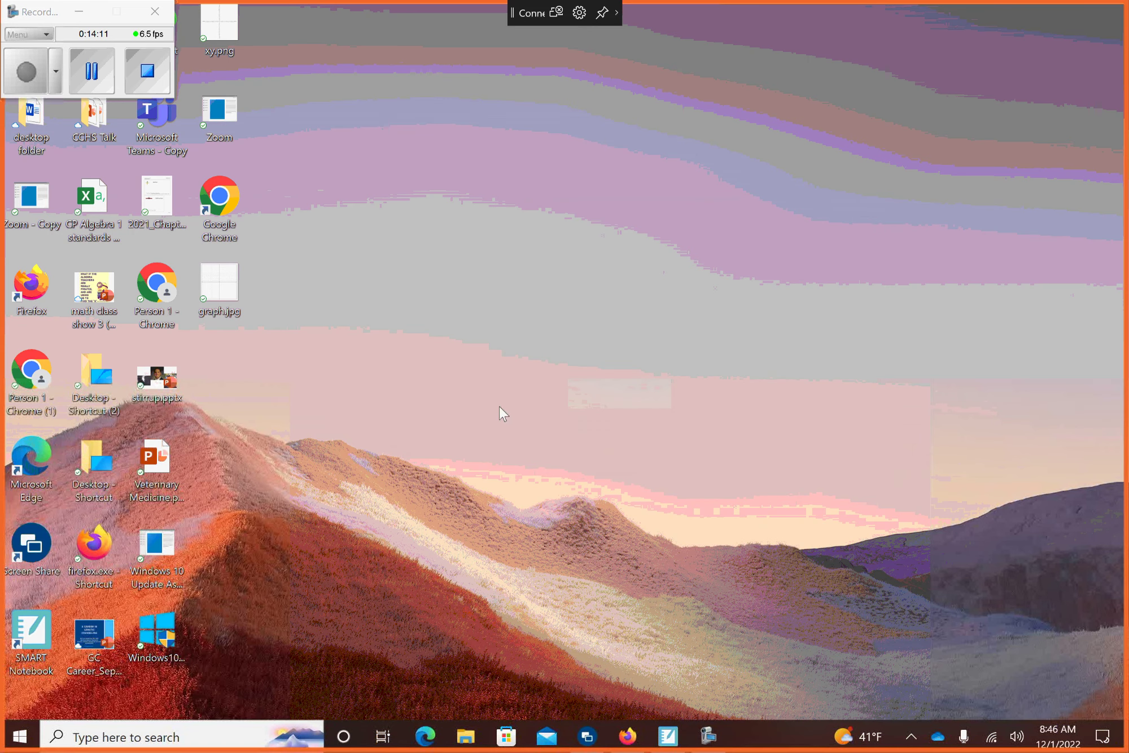
pyautogui.click(668, 734)
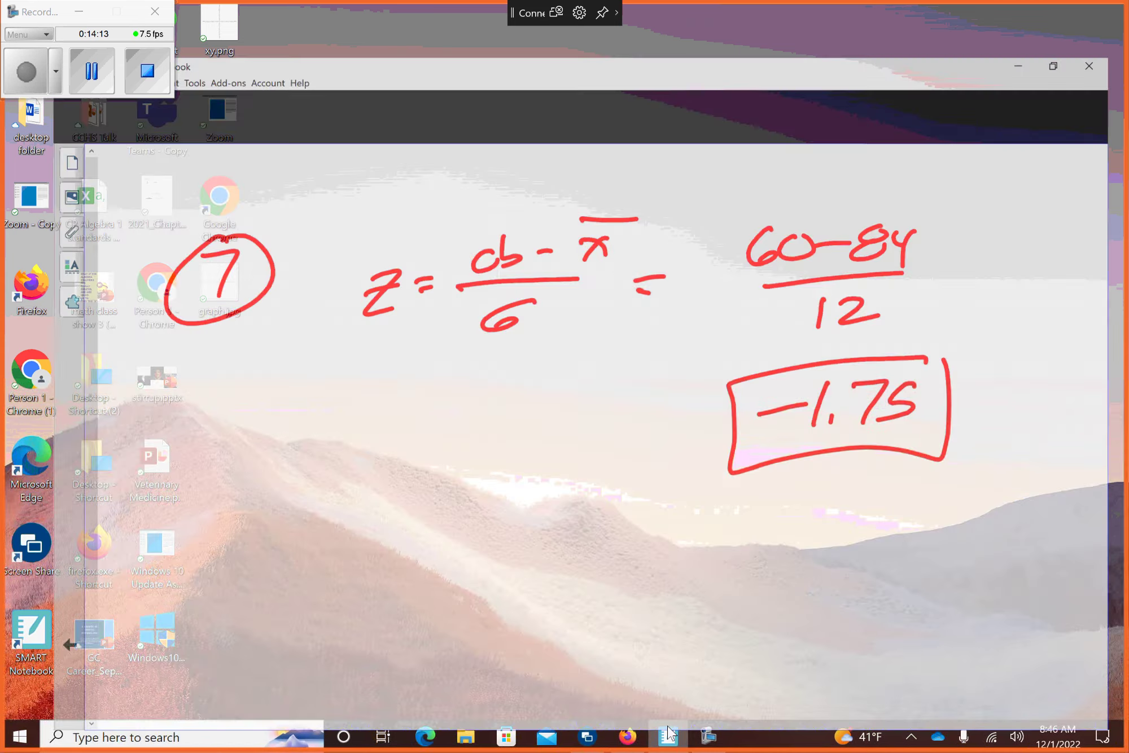
pyautogui.click(17, 655)
# Write a boxed 'Pg 77' with 'so far' below it.
pyautogui.moveTo(326, 284)
pyautogui.mouseDown()
pyautogui.moveTo(306, 343)
pyautogui.moveTo(338, 292)
pyautogui.mouseUp()
pyautogui.moveTo(388, 285)
pyautogui.mouseDown()
pyautogui.moveTo(369, 308)
pyautogui.moveTo(375, 351)
pyautogui.mouseUp()
pyautogui.moveTo(412, 263)
pyautogui.mouseDown()
pyautogui.moveTo(446, 248)
pyautogui.moveTo(425, 312)
pyautogui.mouseUp()
pyautogui.moveTo(469, 245)
pyautogui.mouseDown()
pyautogui.moveTo(493, 243)
pyautogui.moveTo(474, 293)
pyautogui.mouseUp()
pyautogui.moveTo(510, 194)
pyautogui.mouseDown()
pyautogui.moveTo(473, 196)
pyautogui.moveTo(322, 374)
pyautogui.moveTo(526, 197)
pyautogui.mouseUp()
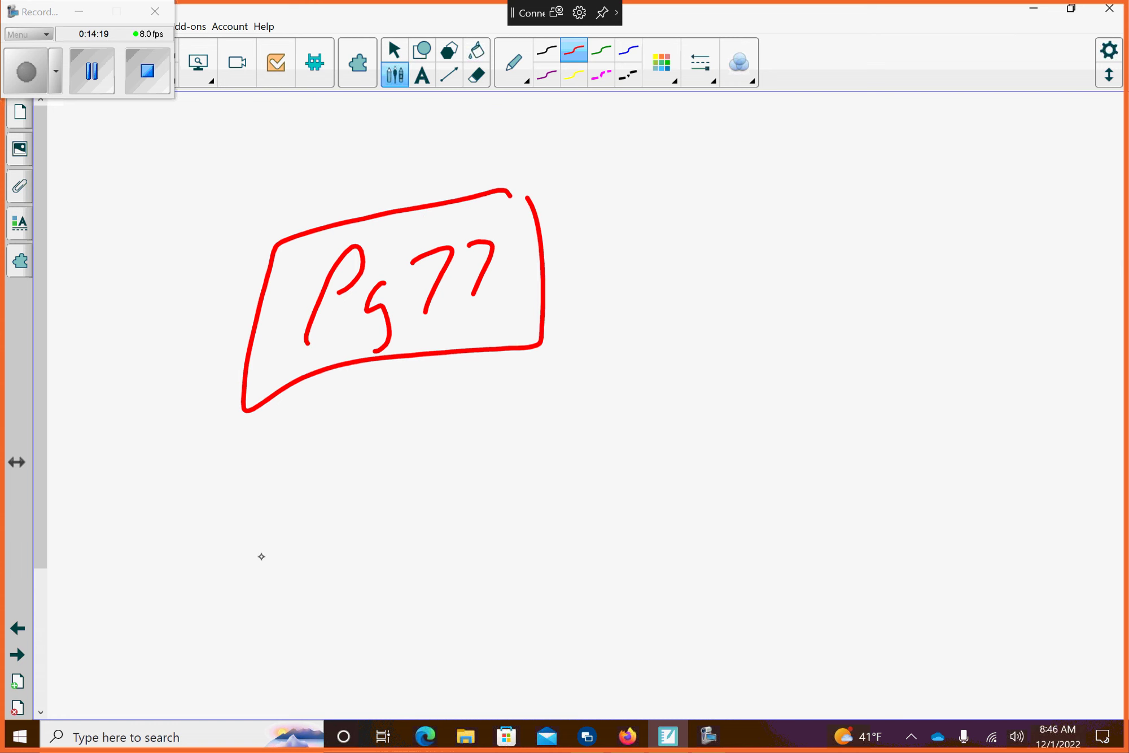
pyautogui.moveTo(242, 483)
pyautogui.mouseDown()
pyautogui.moveTo(214, 530)
pyautogui.moveTo(226, 547)
pyautogui.mouseUp()
pyautogui.moveTo(257, 506); pyautogui.dragTo(253, 507)
pyautogui.moveTo(294, 462); pyautogui.dragTo(282, 545)
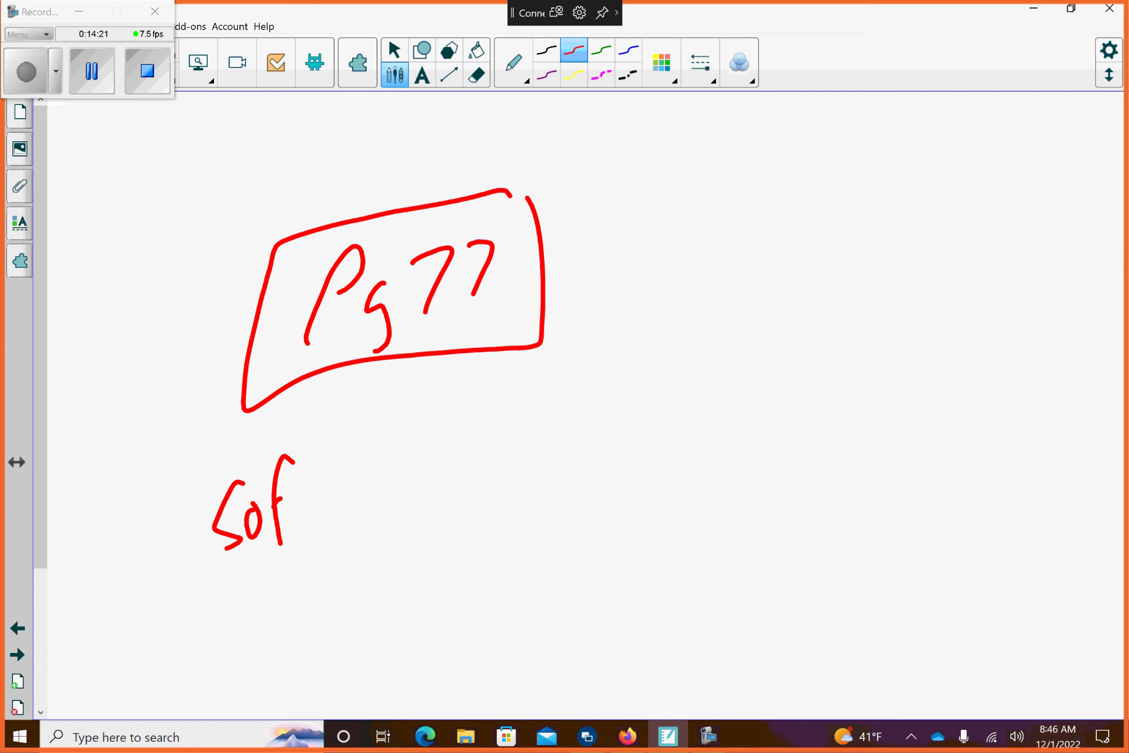
pyautogui.moveTo(281, 498); pyautogui.dragTo(311, 521)
pyautogui.moveTo(338, 479)
pyautogui.mouseDown()
pyautogui.moveTo(341, 508)
pyautogui.moveTo(368, 465)
pyautogui.mouseUp()
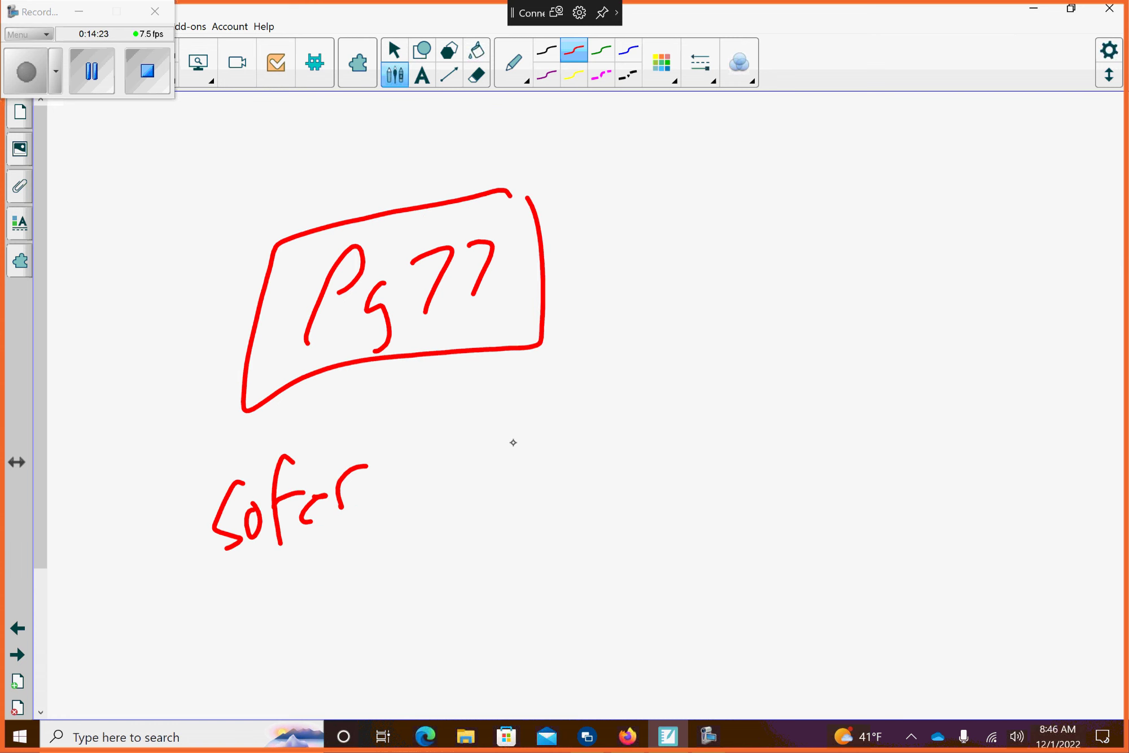
# Write the note 'either x̄ & σ or 0 1'.
pyautogui.moveTo(480, 432)
pyautogui.mouseDown()
pyautogui.moveTo(491, 450)
pyautogui.moveTo(519, 438)
pyautogui.mouseUp()
pyautogui.click(523, 395)
pyautogui.moveTo(547, 395); pyautogui.dragTo(541, 432)
pyautogui.moveTo(530, 413); pyautogui.dragTo(546, 403)
pyautogui.moveTo(570, 377)
pyautogui.mouseDown()
pyautogui.moveTo(565, 423)
pyautogui.moveTo(595, 416)
pyautogui.mouseUp()
pyautogui.moveTo(620, 410)
pyautogui.mouseDown()
pyautogui.moveTo(647, 382)
pyautogui.moveTo(731, 389)
pyautogui.moveTo(706, 393)
pyautogui.mouseUp()
pyautogui.moveTo(696, 333); pyautogui.dragTo(735, 322)
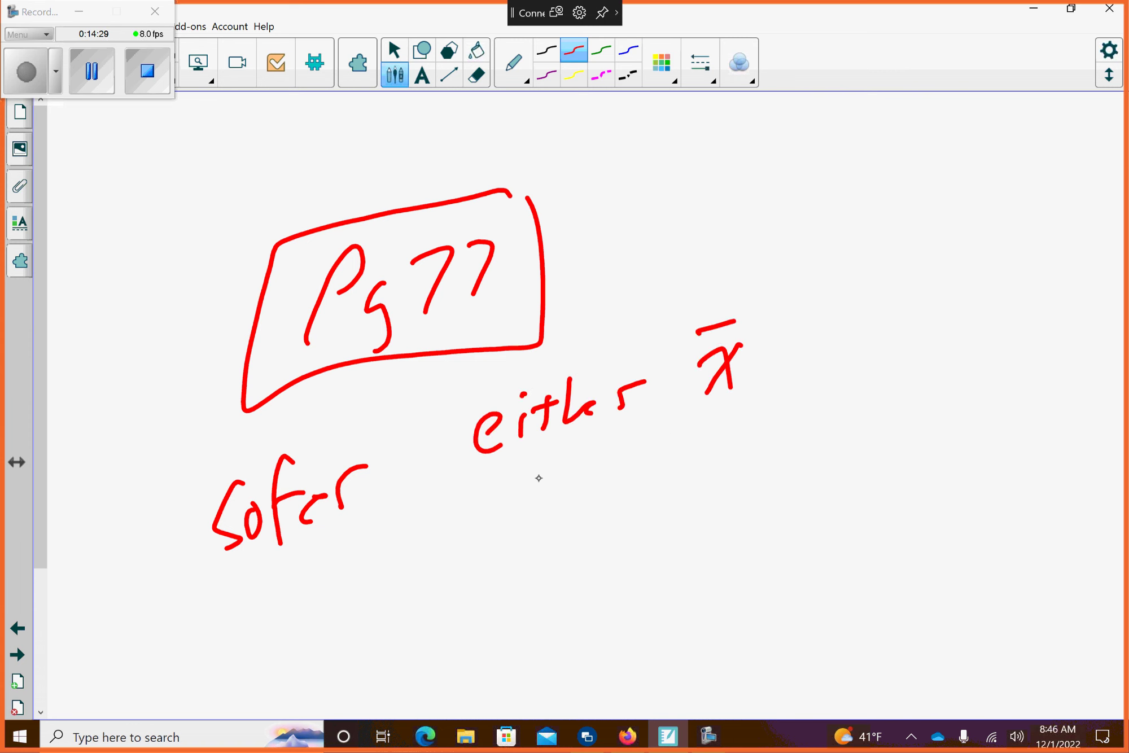
pyautogui.moveTo(685, 430)
pyautogui.mouseDown()
pyautogui.moveTo(673, 455)
pyautogui.moveTo(762, 418)
pyautogui.moveTo(728, 453)
pyautogui.mouseUp()
pyautogui.click(685, 469)
pyautogui.moveTo(783, 353)
pyautogui.mouseDown()
pyautogui.moveTo(844, 406)
pyautogui.moveTo(813, 424)
pyautogui.mouseUp()
pyautogui.moveTo(880, 354)
pyautogui.mouseDown()
pyautogui.moveTo(881, 379)
pyautogui.moveTo(888, 351)
pyautogui.mouseUp()
pyautogui.moveTo(906, 353); pyautogui.dragTo(932, 339)
pyautogui.moveTo(995, 308); pyautogui.dragTo(1001, 309)
pyautogui.moveTo(989, 362); pyautogui.dragTo(991, 414)
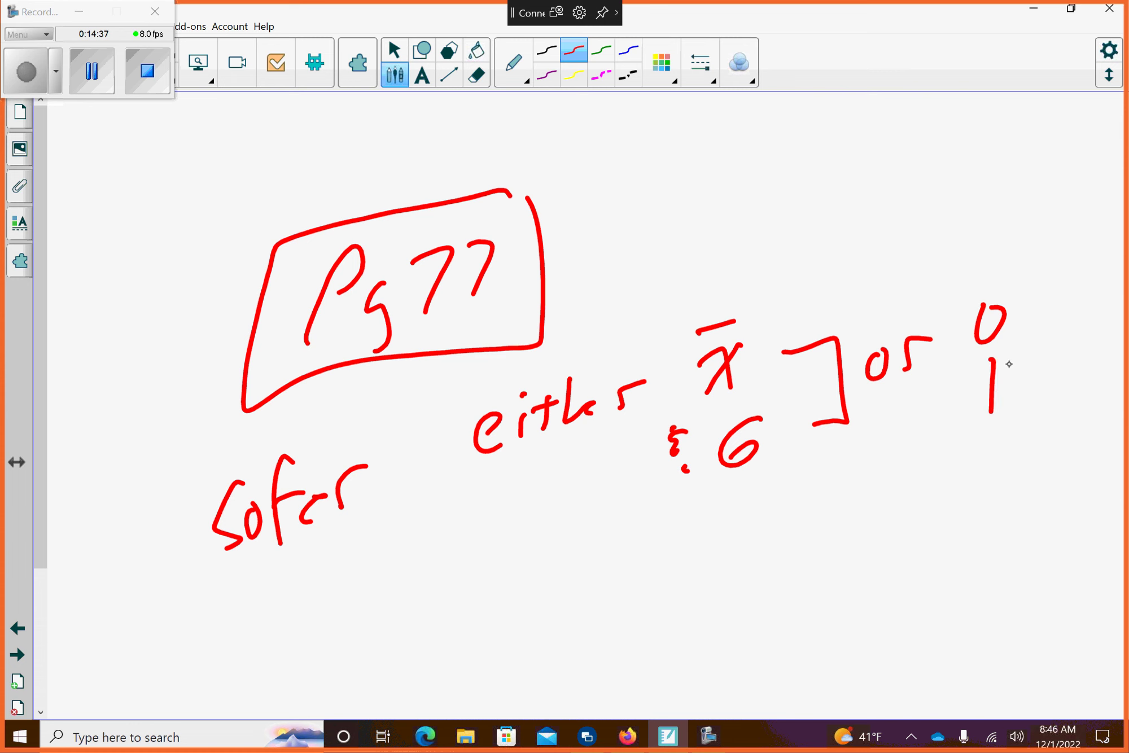
# Sketch a bell curve on an axis with a cutoff line, labelled 'Area'.
pyautogui.moveTo(406, 650); pyautogui.dragTo(723, 626)
pyautogui.moveTo(417, 626)
pyautogui.mouseDown()
pyautogui.moveTo(505, 525)
pyautogui.moveTo(645, 609)
pyautogui.moveTo(654, 592)
pyautogui.mouseUp()
pyautogui.moveTo(489, 575); pyautogui.dragTo(476, 632)
pyautogui.moveTo(513, 516)
pyautogui.mouseDown()
pyautogui.moveTo(482, 626)
pyautogui.moveTo(536, 522)
pyautogui.moveTo(500, 599)
pyautogui.mouseUp()
pyautogui.moveTo(631, 556)
pyautogui.mouseDown()
pyautogui.moveTo(655, 559)
pyautogui.moveTo(651, 537)
pyautogui.mouseUp()
pyautogui.moveTo(668, 546); pyautogui.dragTo(692, 515)
pyautogui.moveTo(703, 544)
pyautogui.mouseDown()
pyautogui.moveTo(727, 525)
pyautogui.moveTo(751, 528)
pyautogui.moveTo(756, 541)
pyautogui.mouseUp()
pyautogui.click(778, 501)
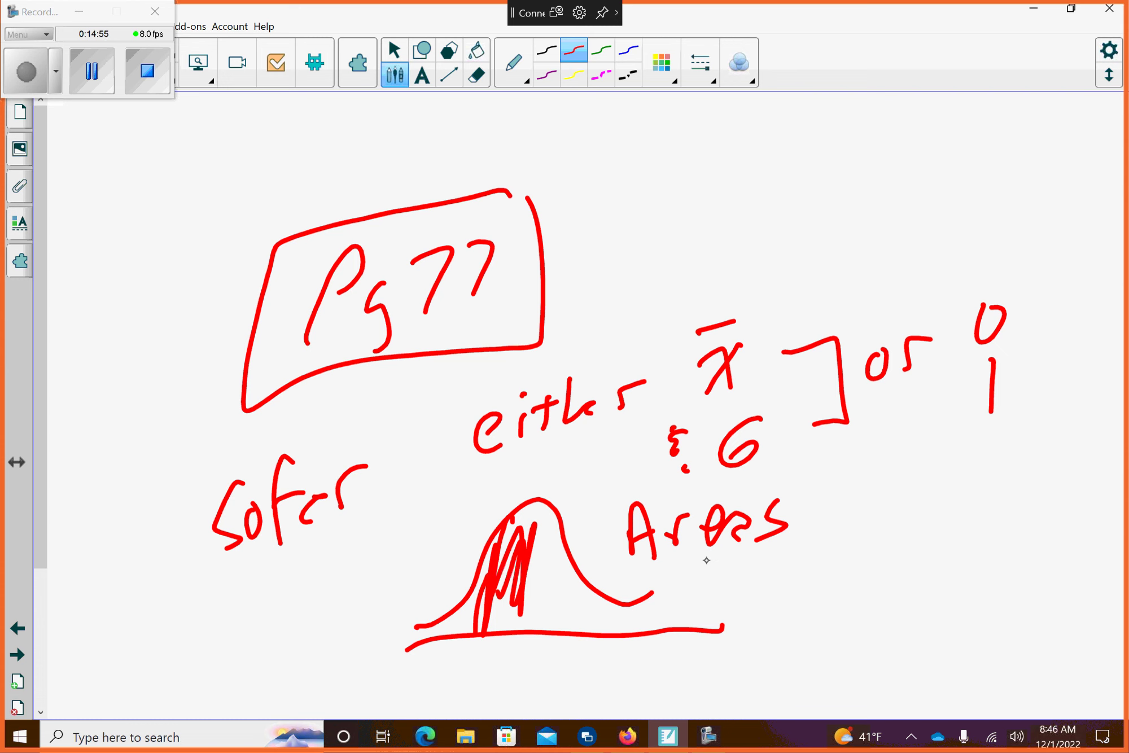
# On a blank new page, draw a red bell curve with its left part shaded.
pyautogui.click(17, 654)
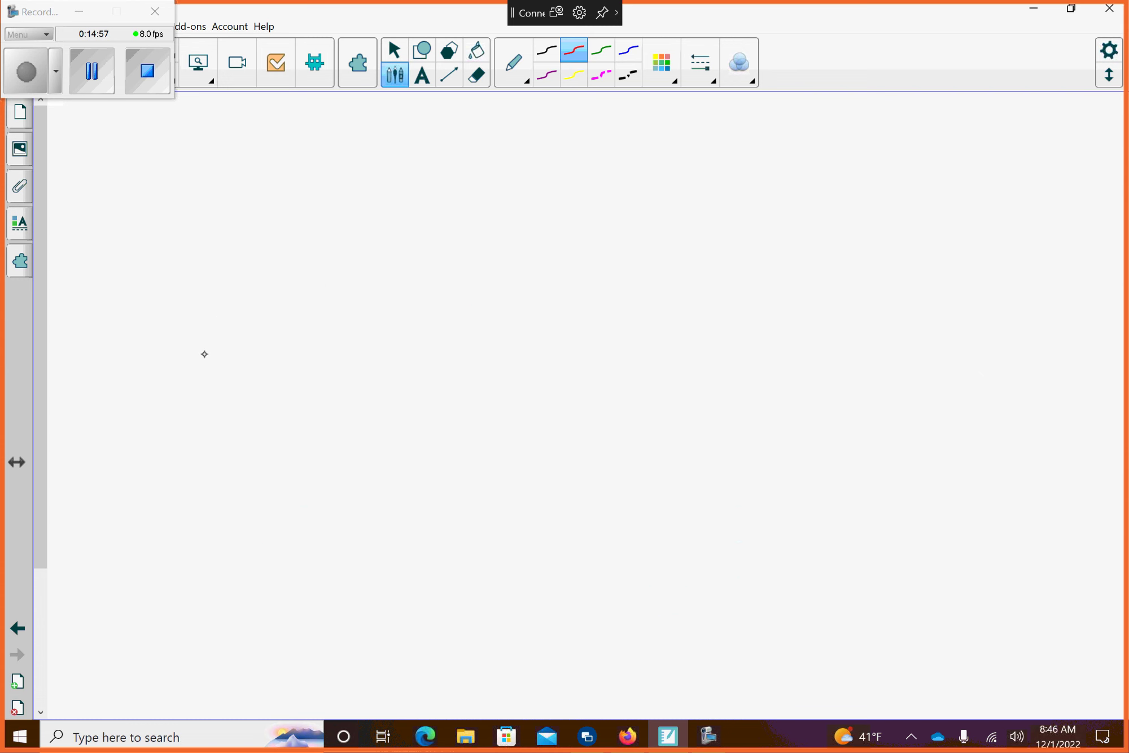
pyautogui.moveTo(181, 355); pyautogui.dragTo(634, 342)
pyautogui.moveTo(197, 334)
pyautogui.mouseDown()
pyautogui.moveTo(454, 182)
pyautogui.moveTo(606, 313)
pyautogui.mouseUp()
pyautogui.moveTo(405, 189)
pyautogui.mouseDown()
pyautogui.moveTo(389, 326)
pyautogui.moveTo(367, 339)
pyautogui.moveTo(347, 313)
pyautogui.moveTo(296, 300)
pyautogui.moveTo(244, 357)
pyautogui.mouseUp()
pyautogui.moveTo(583, 225)
pyautogui.mouseDown()
pyautogui.moveTo(589, 196)
pyautogui.moveTo(607, 223)
pyautogui.mouseUp()
# Label the curve 'Area = .317' with '31.7%' written below it.
pyautogui.moveTo(585, 196)
pyautogui.mouseDown()
pyautogui.moveTo(695, 180)
pyautogui.moveTo(704, 197)
pyautogui.mouseUp()
pyautogui.moveTo(716, 174)
pyautogui.mouseDown()
pyautogui.moveTo(738, 199)
pyautogui.moveTo(811, 164)
pyautogui.mouseUp()
pyautogui.moveTo(785, 189)
pyautogui.mouseDown()
pyautogui.moveTo(862, 198)
pyautogui.moveTo(875, 151)
pyautogui.moveTo(897, 148)
pyautogui.moveTo(883, 189)
pyautogui.mouseUp()
pyautogui.moveTo(921, 144); pyautogui.dragTo(913, 193)
pyautogui.moveTo(936, 148); pyautogui.dragTo(953, 199)
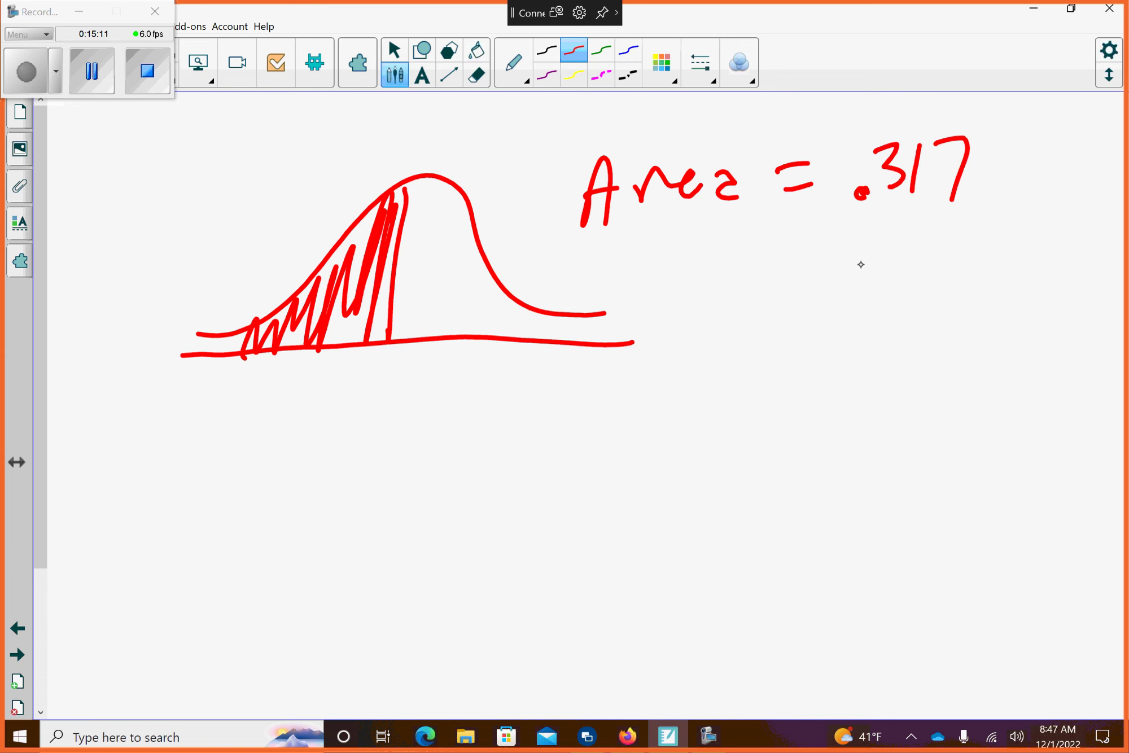
pyautogui.moveTo(850, 268)
pyautogui.mouseDown()
pyautogui.moveTo(874, 273)
pyautogui.moveTo(850, 308)
pyautogui.mouseUp()
pyautogui.moveTo(899, 254); pyautogui.dragTo(889, 307)
pyautogui.moveTo(908, 291); pyautogui.dragTo(937, 306)
pyautogui.moveTo(974, 250)
pyautogui.mouseDown()
pyautogui.moveTo(963, 322)
pyautogui.moveTo(995, 292)
pyautogui.mouseUp()
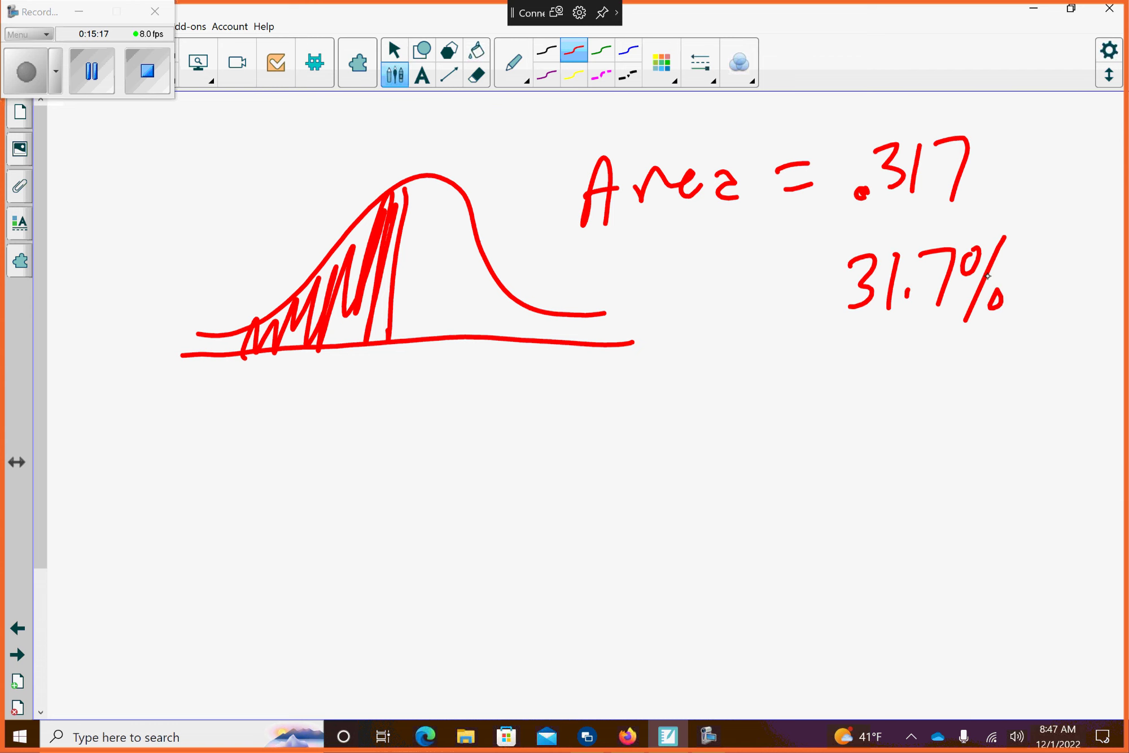
# Write 'Percentile SAME' in blue beneath the area labels.
pyautogui.click(629, 51)
pyautogui.moveTo(662, 413)
pyautogui.mouseDown()
pyautogui.moveTo(664, 471)
pyautogui.moveTo(673, 422)
pyautogui.moveTo(703, 446)
pyautogui.moveTo(746, 402)
pyautogui.mouseUp()
pyautogui.moveTo(767, 408)
pyautogui.mouseDown()
pyautogui.moveTo(757, 416)
pyautogui.moveTo(766, 432)
pyautogui.mouseUp()
pyautogui.moveTo(776, 425); pyautogui.dragTo(778, 435)
pyautogui.moveTo(802, 430)
pyautogui.mouseDown()
pyautogui.moveTo(846, 390)
pyautogui.moveTo(863, 417)
pyautogui.mouseUp()
pyautogui.moveTo(883, 372); pyautogui.dragTo(867, 423)
pyautogui.moveTo(875, 410)
pyautogui.mouseDown()
pyautogui.moveTo(895, 423)
pyautogui.moveTo(992, 392)
pyautogui.moveTo(954, 324)
pyautogui.moveTo(983, 341)
pyautogui.mouseUp()
pyautogui.moveTo(870, 449)
pyautogui.mouseDown()
pyautogui.moveTo(858, 452)
pyautogui.moveTo(852, 488)
pyautogui.mouseUp()
pyautogui.moveTo(888, 473)
pyautogui.mouseDown()
pyautogui.moveTo(892, 457)
pyautogui.moveTo(910, 472)
pyautogui.mouseUp()
pyautogui.moveTo(894, 460)
pyautogui.mouseDown()
pyautogui.moveTo(944, 449)
pyautogui.moveTo(949, 469)
pyautogui.mouseUp()
pyautogui.moveTo(959, 442)
pyautogui.mouseDown()
pyautogui.moveTo(974, 458)
pyautogui.moveTo(984, 445)
pyautogui.mouseUp()
pyautogui.moveTo(959, 446); pyautogui.dragTo(980, 436)
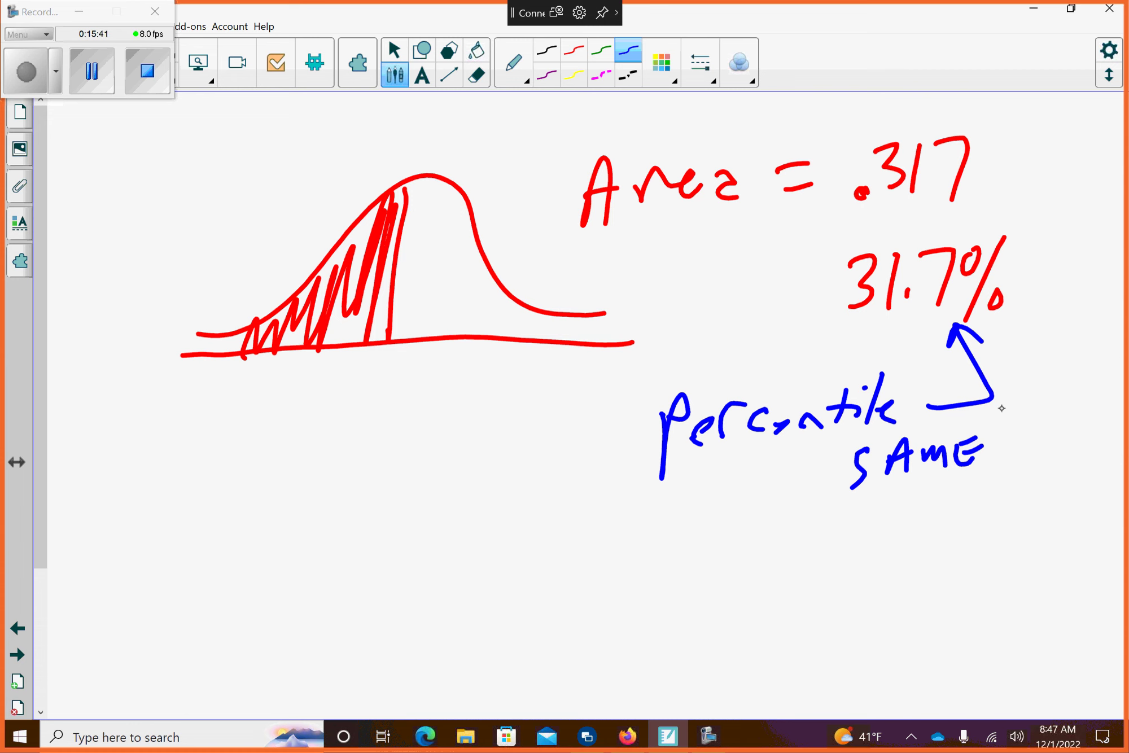
# Draw a small blue bell curve with a thin shaded strip under its peak and an arrow.
pyautogui.moveTo(224, 612)
pyautogui.mouseDown()
pyautogui.moveTo(483, 597)
pyautogui.moveTo(244, 590)
pyautogui.moveTo(361, 472)
pyautogui.moveTo(409, 555)
pyautogui.mouseUp()
pyautogui.moveTo(327, 508); pyautogui.dragTo(308, 575)
pyautogui.moveTo(345, 490); pyautogui.dragTo(320, 572)
pyautogui.moveTo(324, 512)
pyautogui.mouseDown()
pyautogui.moveTo(311, 577)
pyautogui.moveTo(324, 567)
pyautogui.moveTo(321, 587)
pyautogui.moveTo(498, 587)
pyautogui.mouseUp()
pyautogui.moveTo(366, 554)
pyautogui.mouseDown()
pyautogui.moveTo(358, 561)
pyautogui.moveTo(393, 577)
pyautogui.mouseUp()
# Label the blue curve 'Not percentile', then fully shade the red curve's left tail in red.
pyautogui.moveTo(512, 599)
pyautogui.mouseDown()
pyautogui.moveTo(528, 570)
pyautogui.moveTo(559, 553)
pyautogui.moveTo(571, 582)
pyautogui.mouseUp()
pyautogui.click(567, 586)
pyautogui.moveTo(602, 556)
pyautogui.mouseDown()
pyautogui.moveTo(598, 607)
pyautogui.moveTo(628, 575)
pyautogui.moveTo(746, 591)
pyautogui.moveTo(779, 556)
pyautogui.moveTo(809, 582)
pyautogui.moveTo(841, 577)
pyautogui.mouseUp()
pyautogui.moveTo(847, 571)
pyautogui.mouseDown()
pyautogui.moveTo(857, 562)
pyautogui.moveTo(890, 577)
pyautogui.mouseUp()
pyautogui.moveTo(878, 552); pyautogui.dragTo(910, 548)
pyautogui.moveTo(915, 556); pyautogui.dragTo(916, 575)
pyautogui.click(915, 523)
pyautogui.moveTo(931, 517)
pyautogui.mouseDown()
pyautogui.moveTo(929, 576)
pyautogui.moveTo(960, 568)
pyautogui.mouseUp()
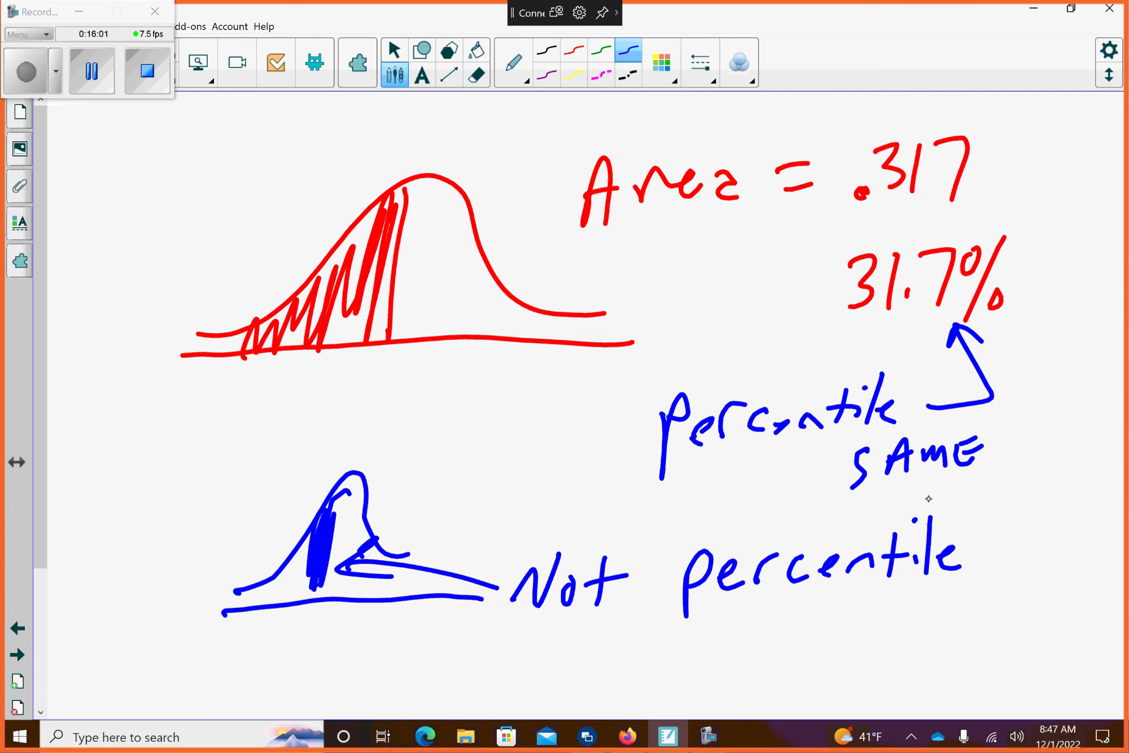
pyautogui.click(574, 50)
pyautogui.moveTo(195, 346)
pyautogui.mouseDown()
pyautogui.moveTo(254, 335)
pyautogui.moveTo(225, 347)
pyautogui.moveTo(239, 350)
pyautogui.moveTo(195, 341)
pyautogui.moveTo(284, 343)
pyautogui.moveTo(384, 326)
pyautogui.moveTo(353, 280)
pyautogui.moveTo(375, 214)
pyautogui.moveTo(296, 319)
pyautogui.moveTo(378, 321)
pyautogui.mouseUp()
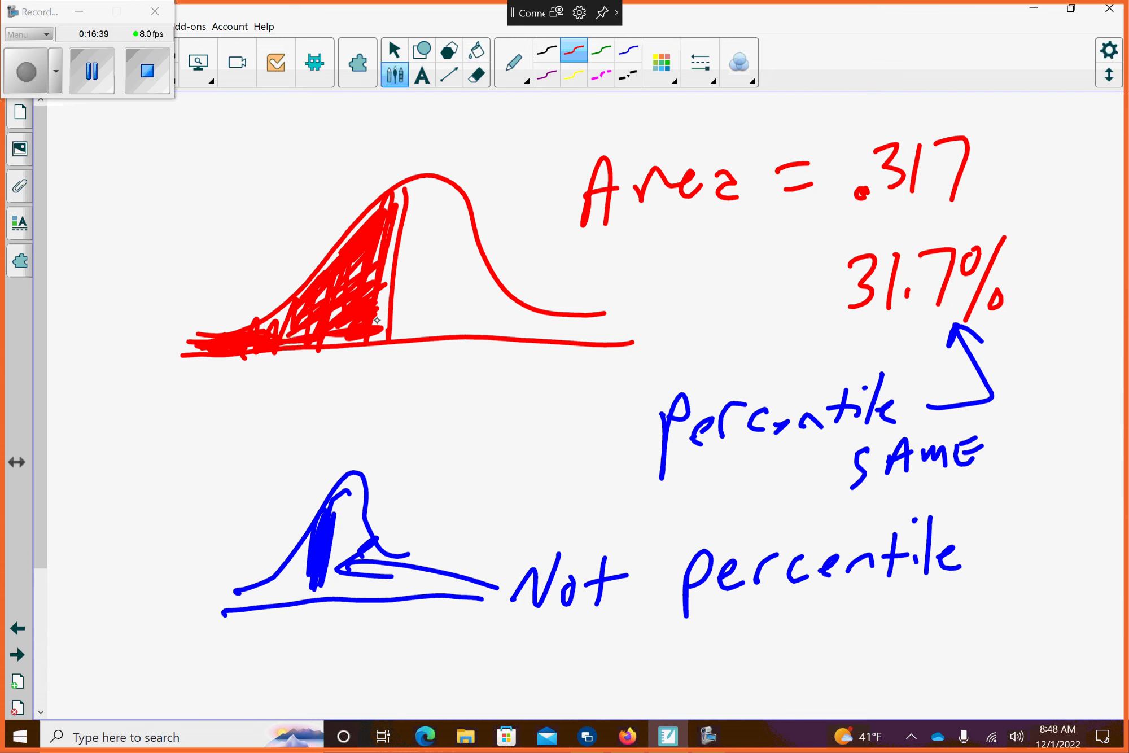
# Mark -∞ at the red curve's left end.
pyautogui.moveTo(82, 341)
pyautogui.mouseDown()
pyautogui.moveTo(134, 311)
pyautogui.moveTo(145, 328)
pyautogui.moveTo(165, 288)
pyautogui.moveTo(141, 302)
pyautogui.mouseUp()
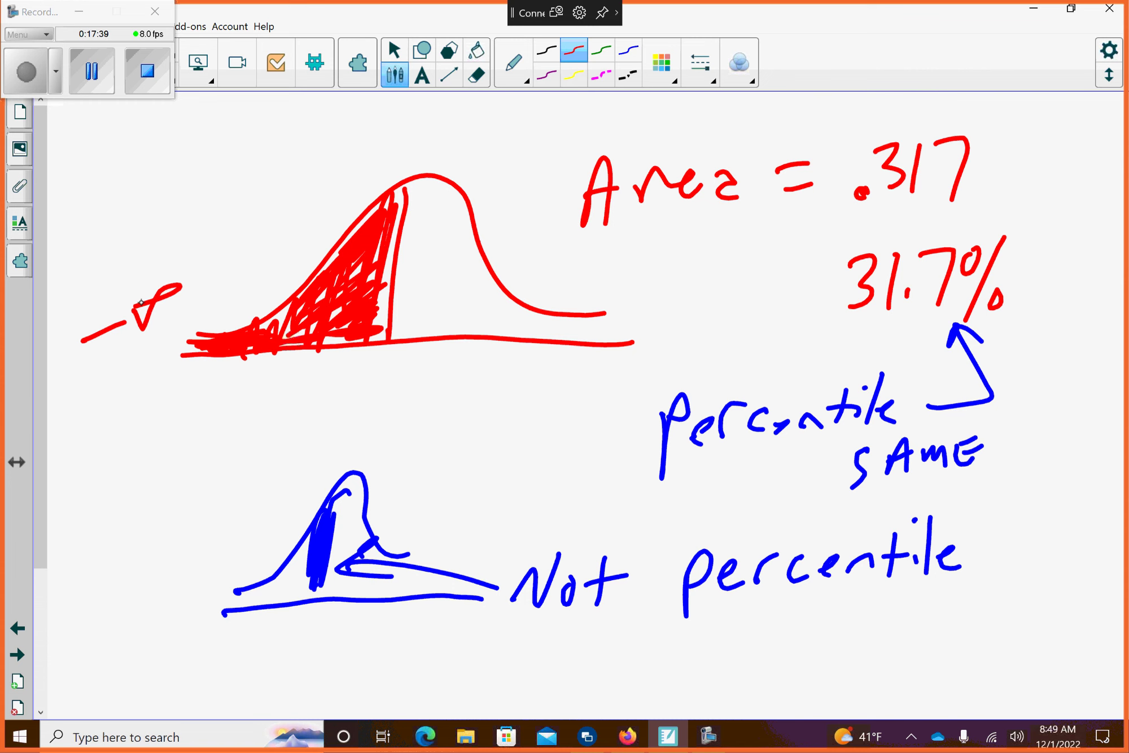
# Draw a new red bell curve on a blank page.
pyautogui.click(18, 680)
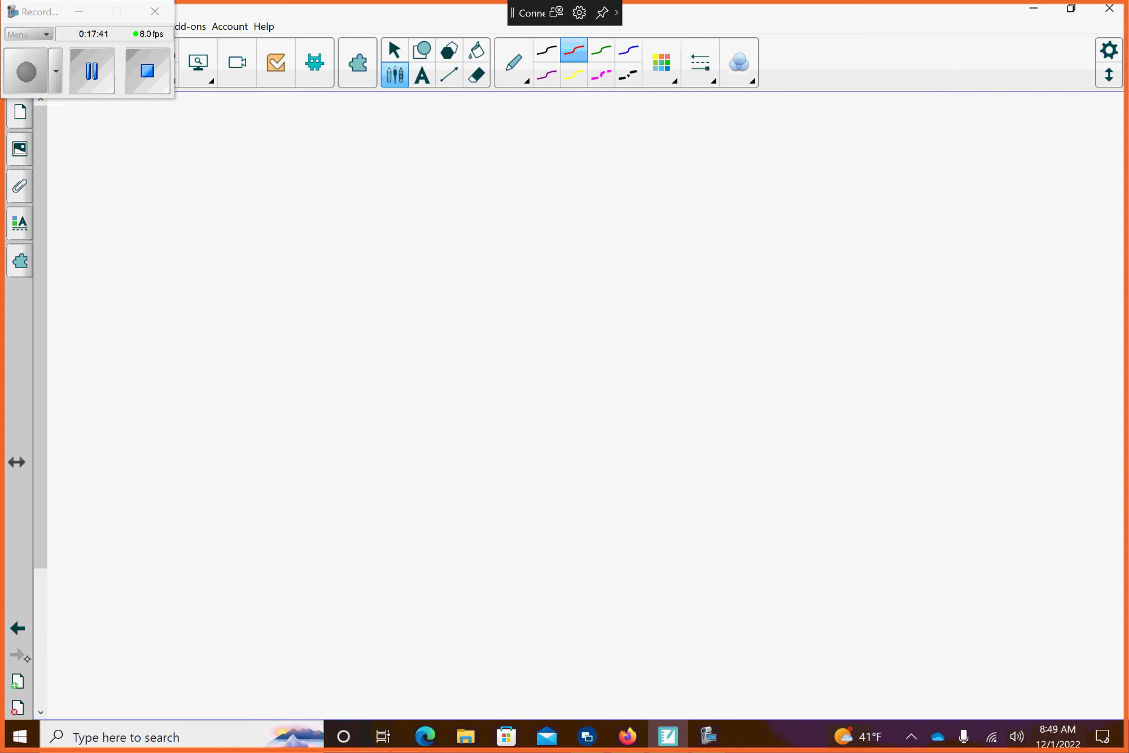
pyautogui.moveTo(171, 342); pyautogui.dragTo(666, 312)
pyautogui.moveTo(181, 324)
pyautogui.mouseDown()
pyautogui.moveTo(293, 224)
pyautogui.moveTo(418, 144)
pyautogui.moveTo(575, 266)
pyautogui.moveTo(616, 270)
pyautogui.mouseUp()
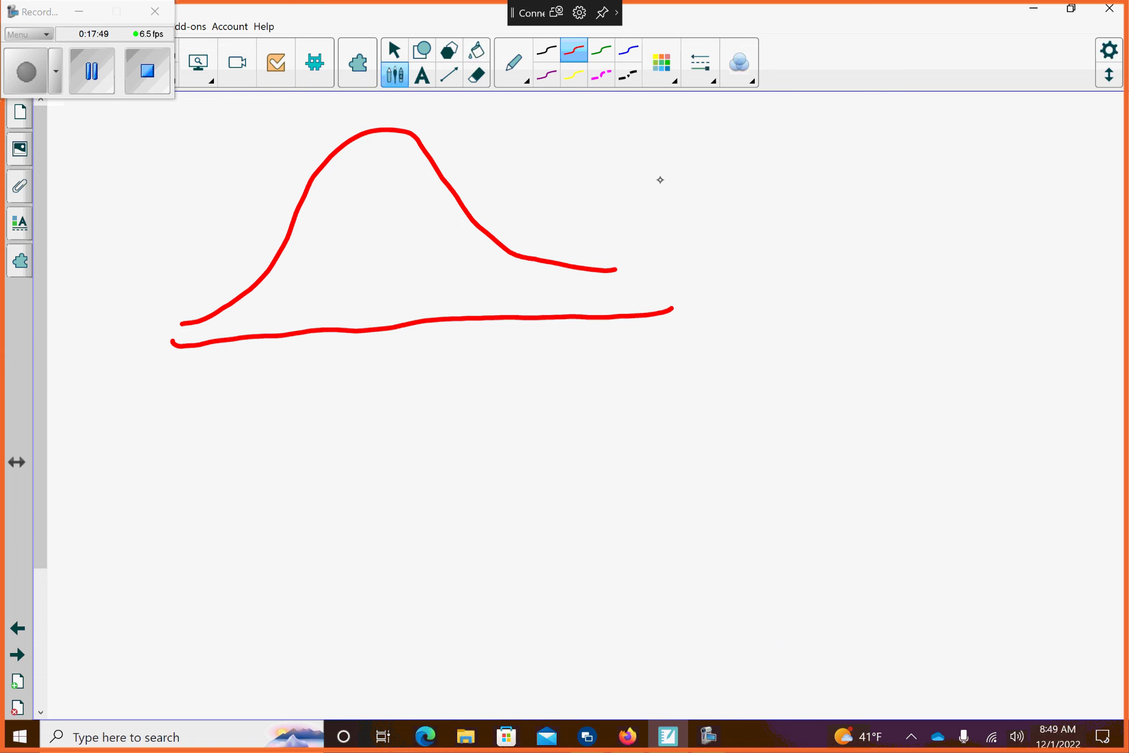
# In green, drop a vertical line, shade left of it, and add '?' below and -∞ at the left.
pyautogui.click(601, 51)
pyautogui.click(468, 220)
pyautogui.moveTo(468, 220); pyautogui.dragTo(468, 376)
pyautogui.click(476, 387)
pyautogui.moveTo(461, 223)
pyautogui.mouseDown()
pyautogui.moveTo(446, 271)
pyautogui.moveTo(421, 299)
pyautogui.moveTo(391, 276)
pyautogui.moveTo(385, 148)
pyautogui.moveTo(342, 178)
pyautogui.moveTo(244, 308)
pyautogui.moveTo(180, 325)
pyautogui.moveTo(180, 347)
pyautogui.moveTo(428, 308)
pyautogui.moveTo(411, 271)
pyautogui.moveTo(287, 294)
pyautogui.moveTo(344, 252)
pyautogui.moveTo(339, 192)
pyautogui.moveTo(350, 152)
pyautogui.moveTo(372, 138)
pyautogui.moveTo(362, 169)
pyautogui.moveTo(386, 278)
pyautogui.mouseUp()
pyautogui.moveTo(77, 341); pyautogui.dragTo(102, 329)
pyautogui.moveTo(116, 312)
pyautogui.mouseDown()
pyautogui.moveTo(140, 298)
pyautogui.moveTo(166, 296)
pyautogui.moveTo(118, 309)
pyautogui.mouseUp()
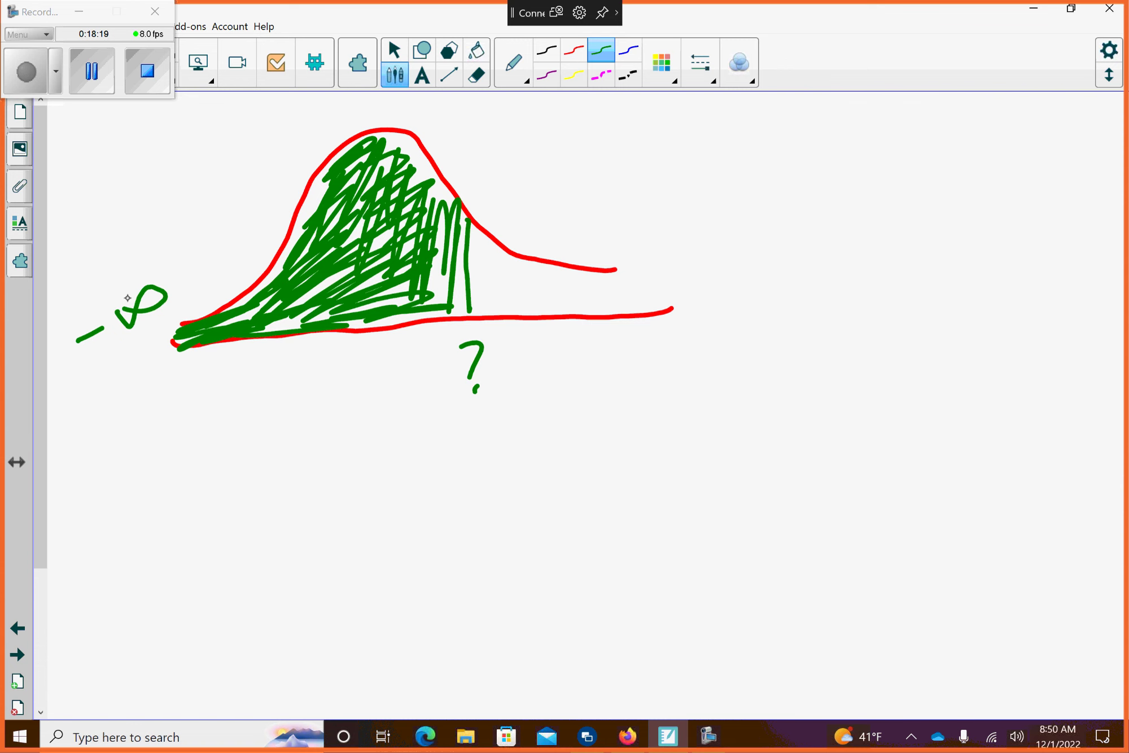
# On the Area = .317 page, mark the shading boundary and label it 'percentile' in green, then come back.
pyautogui.click(28, 637)
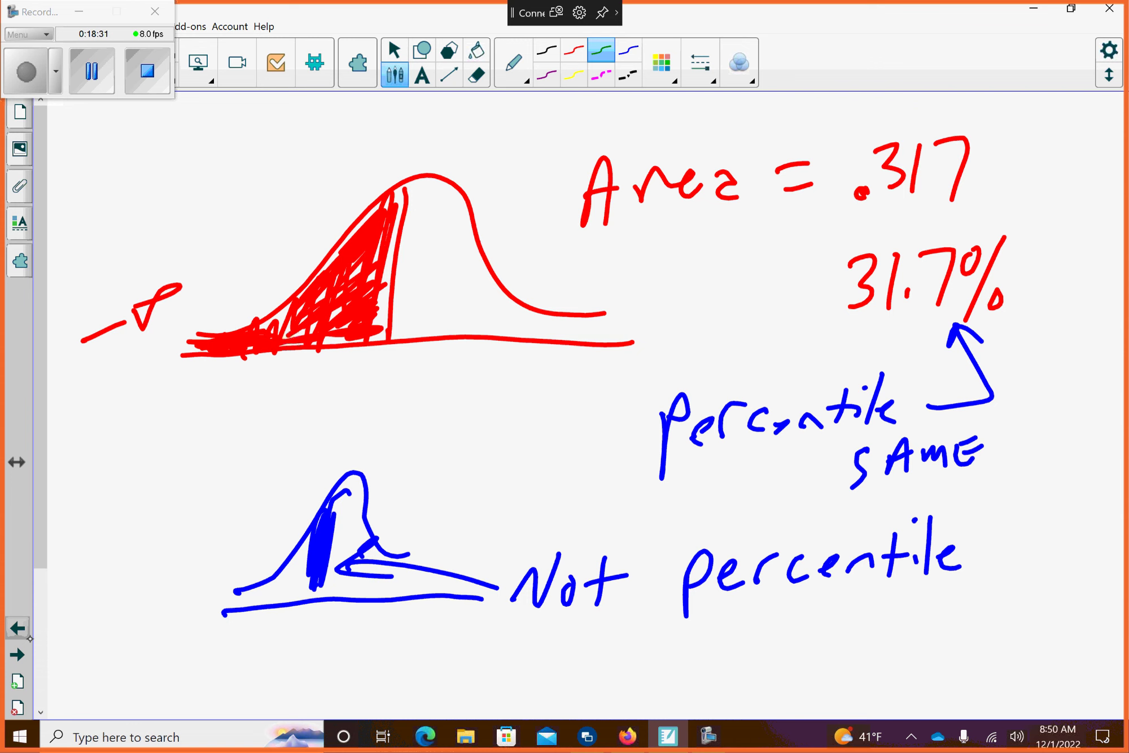
pyautogui.moveTo(388, 340)
pyautogui.mouseDown()
pyautogui.moveTo(368, 417)
pyautogui.moveTo(375, 444)
pyautogui.moveTo(397, 396)
pyautogui.mouseUp()
pyautogui.moveTo(407, 406); pyautogui.dragTo(419, 386)
pyautogui.moveTo(433, 386)
pyautogui.mouseDown()
pyautogui.moveTo(424, 400)
pyautogui.moveTo(468, 375)
pyautogui.moveTo(473, 387)
pyautogui.mouseUp()
pyautogui.click(489, 370)
pyautogui.moveTo(464, 380)
pyautogui.mouseDown()
pyautogui.moveTo(486, 370)
pyautogui.moveTo(487, 384)
pyautogui.mouseUp()
pyautogui.click(489, 354)
pyautogui.moveTo(500, 347)
pyautogui.mouseDown()
pyautogui.moveTo(496, 385)
pyautogui.moveTo(528, 364)
pyautogui.moveTo(543, 374)
pyautogui.mouseUp()
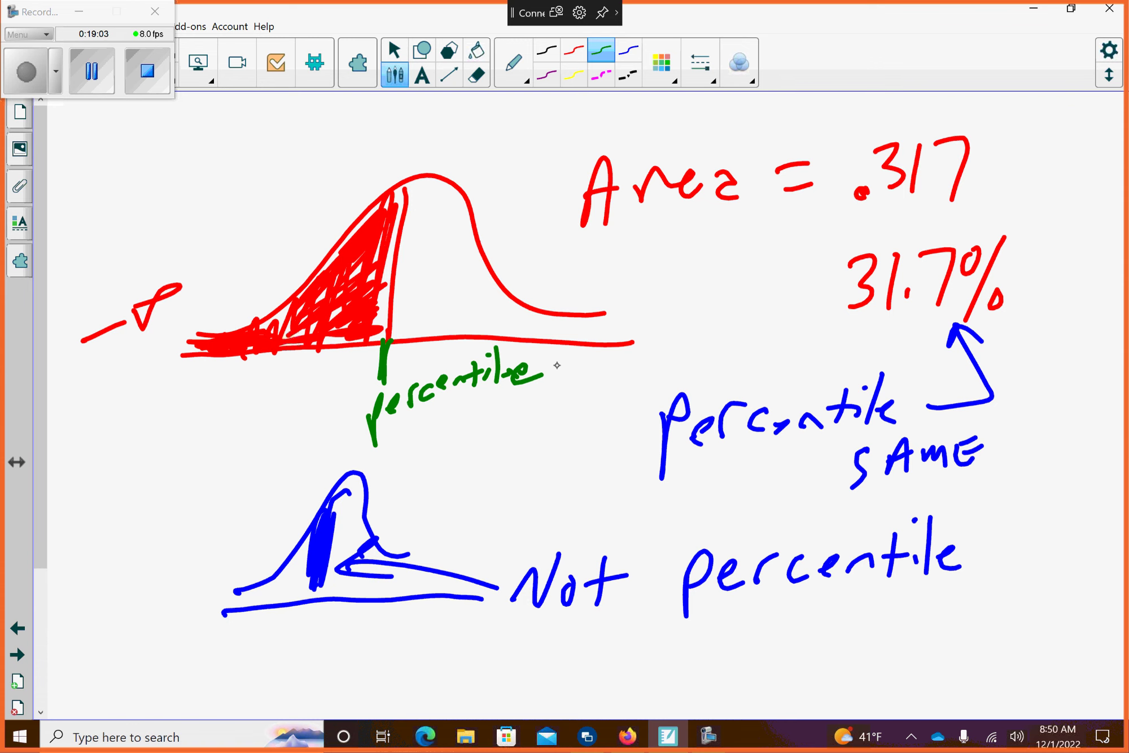
pyautogui.click(27, 662)
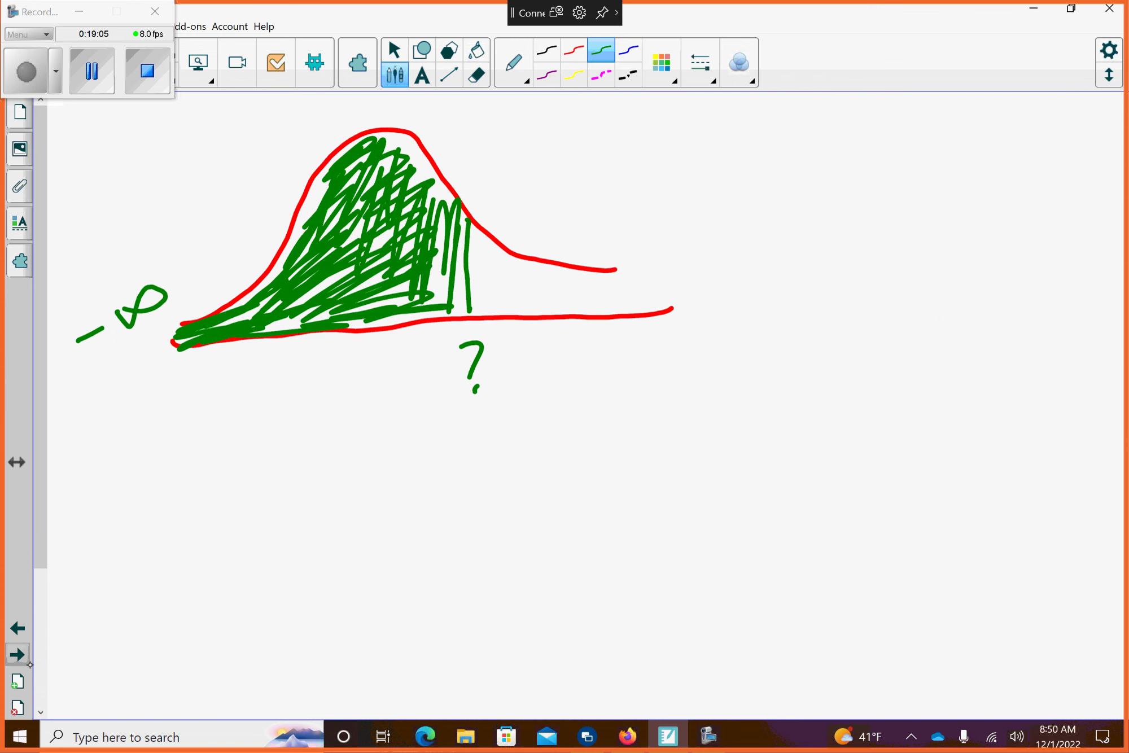
# Write x̄ = 105 and σ = 8 in green beside the curve.
pyautogui.click(731, 182)
pyautogui.moveTo(734, 211)
pyautogui.mouseDown()
pyautogui.moveTo(780, 232)
pyautogui.moveTo(741, 241)
pyautogui.mouseUp()
pyautogui.moveTo(727, 183); pyautogui.dragTo(803, 170)
pyautogui.moveTo(800, 190); pyautogui.dragTo(834, 194)
pyautogui.moveTo(803, 218); pyautogui.dragTo(826, 214)
pyautogui.moveTo(882, 179); pyautogui.dragTo(855, 233)
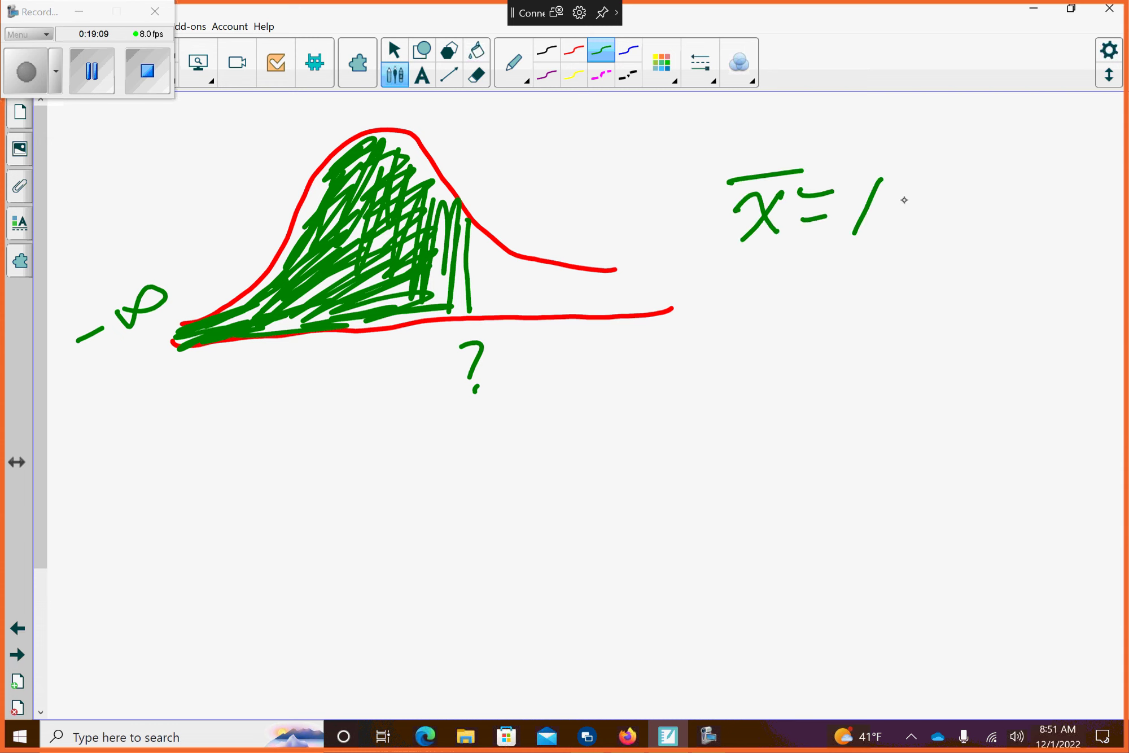
pyautogui.moveTo(897, 185)
pyautogui.mouseDown()
pyautogui.moveTo(903, 226)
pyautogui.moveTo(899, 187)
pyautogui.mouseUp()
pyautogui.moveTo(946, 180)
pyautogui.mouseDown()
pyautogui.moveTo(927, 183)
pyautogui.moveTo(907, 225)
pyautogui.mouseUp()
pyautogui.moveTo(784, 285)
pyautogui.mouseDown()
pyautogui.moveTo(748, 324)
pyautogui.moveTo(726, 322)
pyautogui.moveTo(823, 298)
pyautogui.moveTo(829, 312)
pyautogui.mouseUp()
pyautogui.moveTo(898, 294)
pyautogui.mouseDown()
pyautogui.moveTo(868, 292)
pyautogui.moveTo(866, 326)
pyautogui.moveTo(884, 294)
pyautogui.mouseUp()
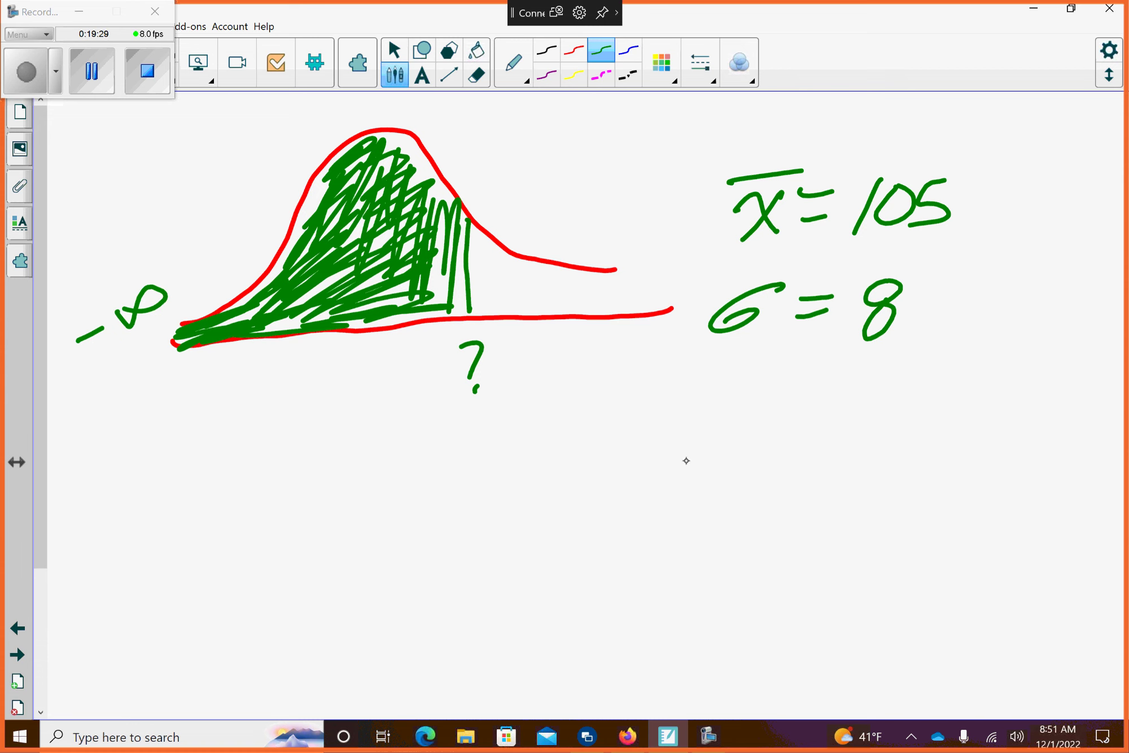
# Write '70 percentile' below the parameters.
pyautogui.moveTo(650, 451)
pyautogui.mouseDown()
pyautogui.moveTo(678, 449)
pyautogui.moveTo(699, 462)
pyautogui.moveTo(679, 514)
pyautogui.mouseUp()
pyautogui.moveTo(728, 451)
pyautogui.mouseDown()
pyautogui.moveTo(706, 497)
pyautogui.moveTo(728, 455)
pyautogui.moveTo(779, 515)
pyautogui.moveTo(786, 484)
pyautogui.moveTo(831, 481)
pyautogui.moveTo(853, 456)
pyautogui.mouseUp()
pyautogui.moveTo(862, 460); pyautogui.dragTo(863, 476)
pyautogui.moveTo(876, 467)
pyautogui.mouseDown()
pyautogui.moveTo(938, 437)
pyautogui.moveTo(935, 467)
pyautogui.mouseUp()
pyautogui.moveTo(926, 455)
pyautogui.mouseDown()
pyautogui.moveTo(956, 434)
pyautogui.moveTo(958, 457)
pyautogui.mouseUp()
pyautogui.moveTo(955, 428); pyautogui.dragTo(958, 432)
pyautogui.moveTo(967, 424); pyautogui.dragTo(970, 468)
pyautogui.moveTo(972, 464); pyautogui.dragTo(992, 475)
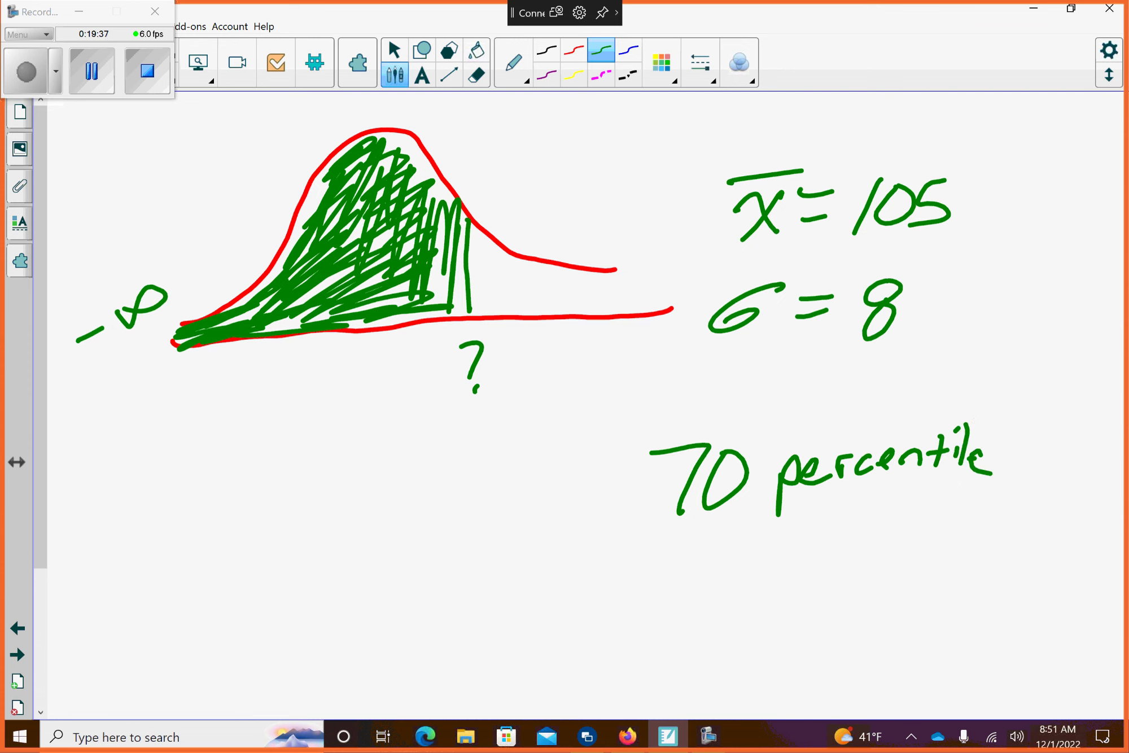
# Write '70% of the area' beneath '70 percentile'.
pyautogui.moveTo(700, 558)
pyautogui.mouseDown()
pyautogui.moveTo(740, 570)
pyautogui.moveTo(728, 615)
pyautogui.mouseUp()
pyautogui.moveTo(763, 564)
pyautogui.mouseDown()
pyautogui.moveTo(778, 584)
pyautogui.moveTo(809, 557)
pyautogui.moveTo(806, 615)
pyautogui.mouseUp()
pyautogui.moveTo(826, 590)
pyautogui.mouseDown()
pyautogui.moveTo(823, 600)
pyautogui.moveTo(826, 590)
pyautogui.mouseUp()
pyautogui.moveTo(877, 576)
pyautogui.mouseDown()
pyautogui.moveTo(913, 551)
pyautogui.moveTo(894, 595)
pyautogui.mouseUp()
pyautogui.moveTo(903, 575)
pyautogui.mouseDown()
pyautogui.moveTo(947, 559)
pyautogui.moveTo(947, 587)
pyautogui.moveTo(967, 571)
pyautogui.mouseUp()
pyautogui.moveTo(976, 544)
pyautogui.mouseDown()
pyautogui.moveTo(972, 581)
pyautogui.moveTo(989, 590)
pyautogui.mouseUp()
pyautogui.moveTo(996, 577); pyautogui.dragTo(1019, 590)
pyautogui.moveTo(916, 628)
pyautogui.mouseDown()
pyautogui.moveTo(976, 640)
pyautogui.moveTo(993, 625)
pyautogui.moveTo(1011, 649)
pyautogui.mouseUp()
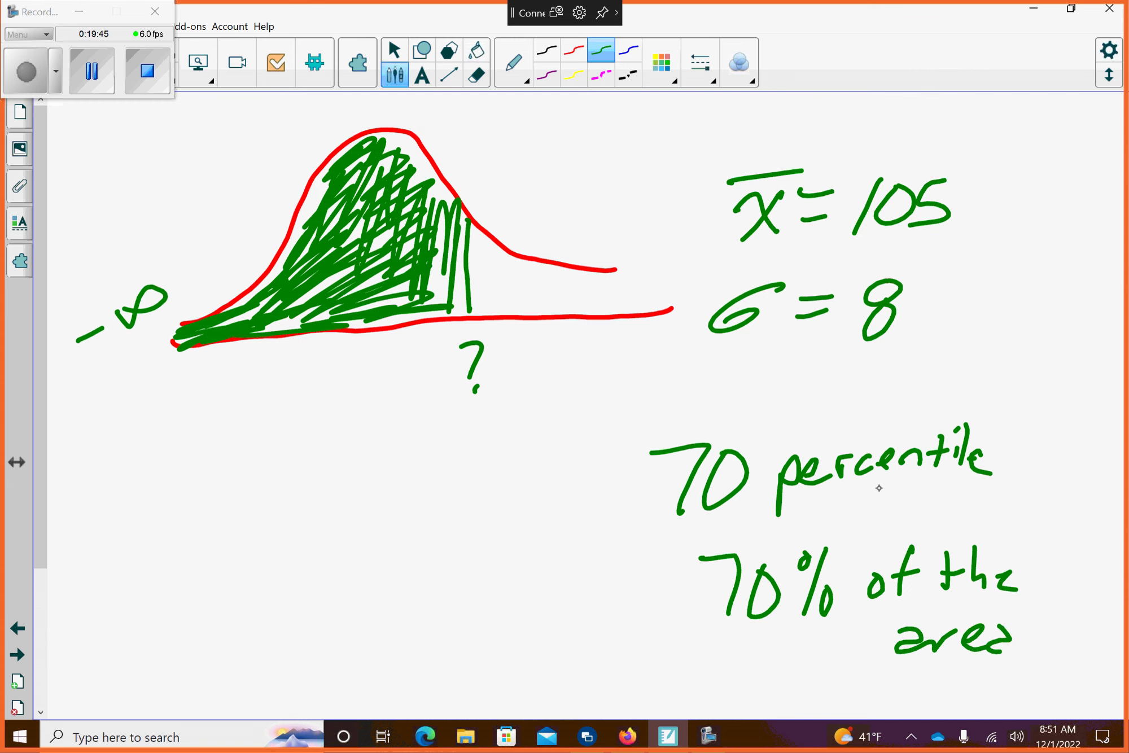
# Circle the '?' under the curve in red, then flip back and forward a page.
pyautogui.click(574, 51)
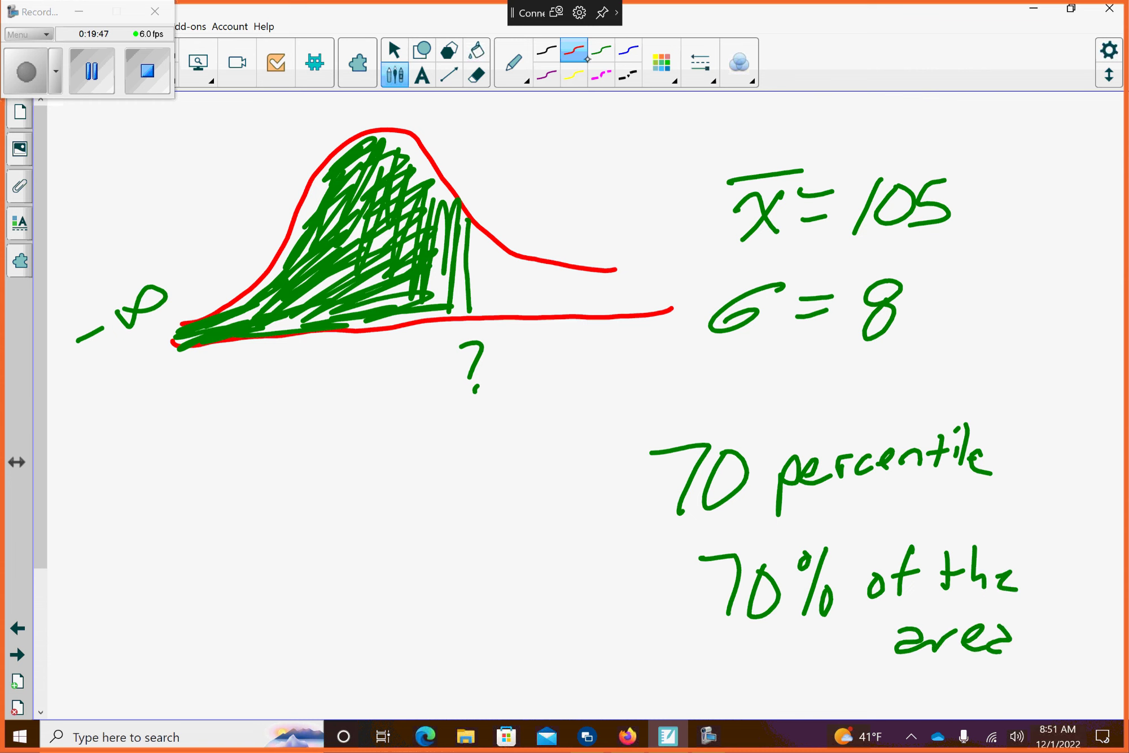
pyautogui.moveTo(469, 308)
pyautogui.mouseDown()
pyautogui.moveTo(455, 340)
pyautogui.moveTo(461, 411)
pyautogui.moveTo(498, 353)
pyautogui.moveTo(450, 342)
pyautogui.moveTo(464, 407)
pyautogui.moveTo(498, 359)
pyautogui.moveTo(451, 426)
pyautogui.moveTo(466, 325)
pyautogui.mouseUp()
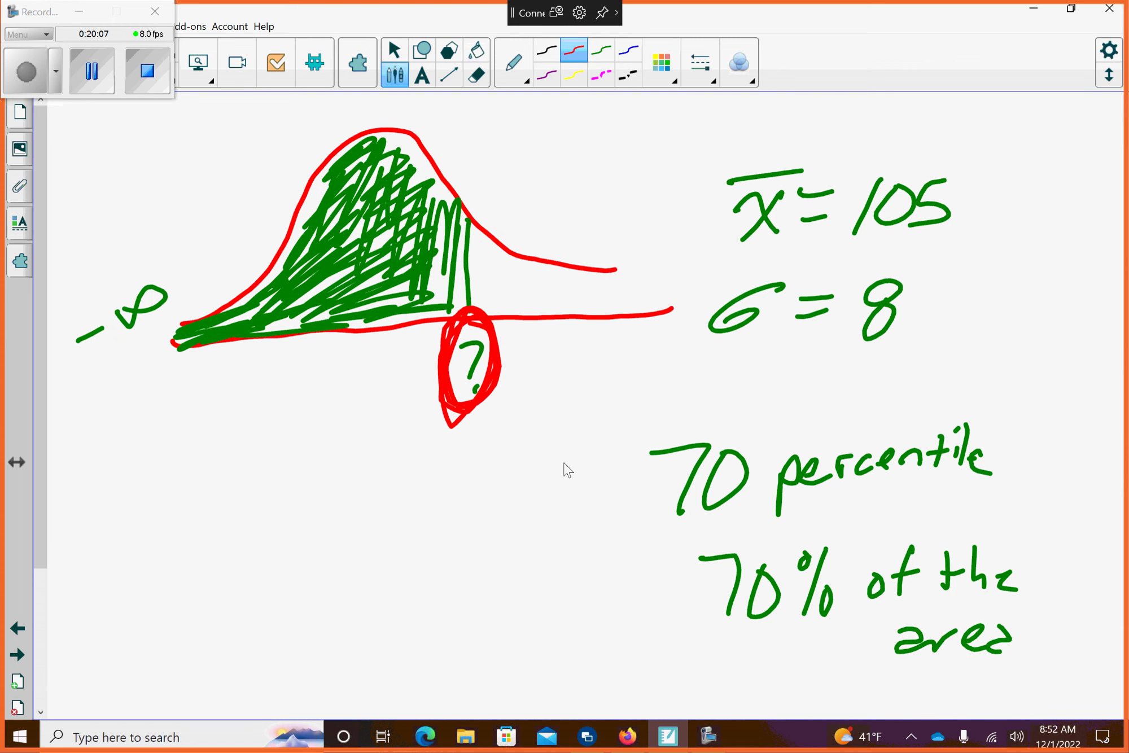
pyautogui.press('pageup')
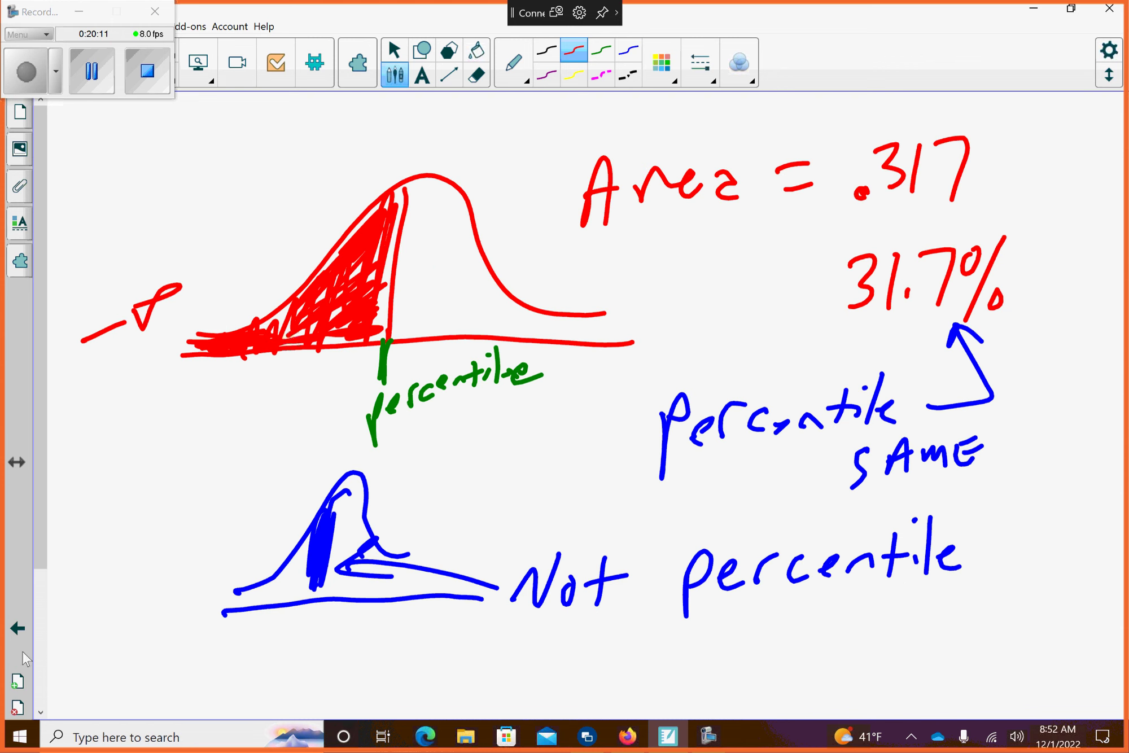
pyautogui.click(17, 655)
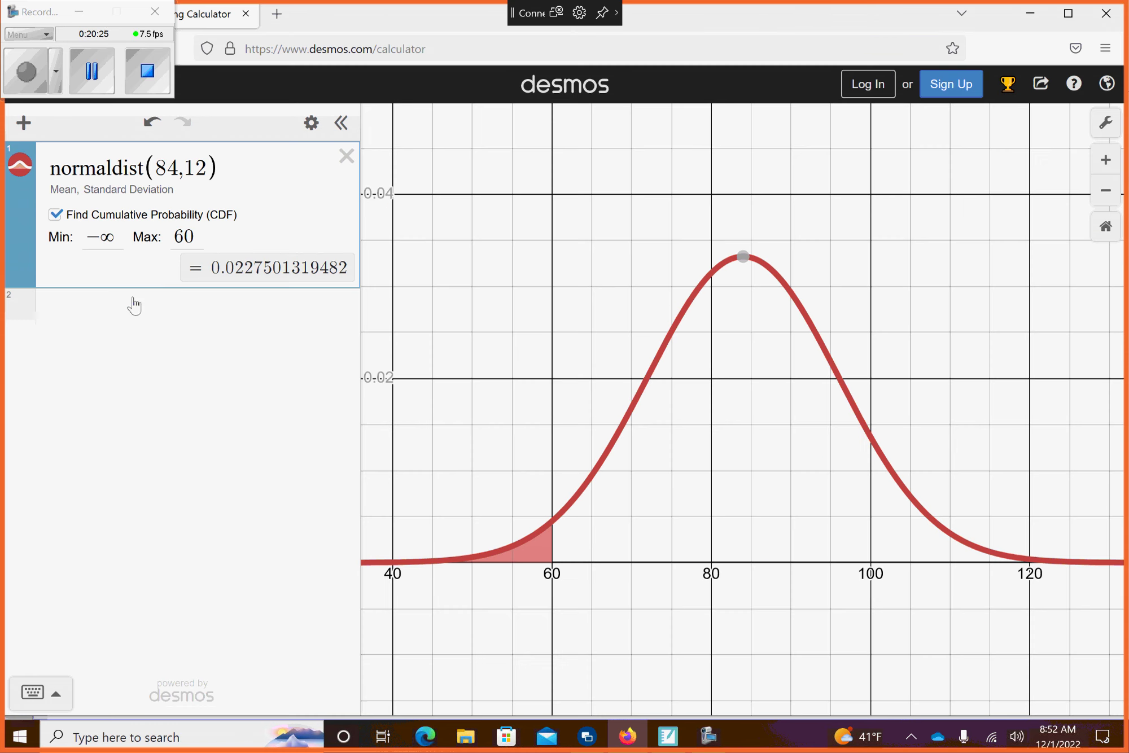
# Change the distribution to normaldist(105,8) and fit the graph to the new curve.
pyautogui.click(203, 165)
pyautogui.press('BackSpace')
pyautogui.press('BackSpace')
pyautogui.press('BackSpace')
pyautogui.press('BackSpace')
pyautogui.press('BackSpace')
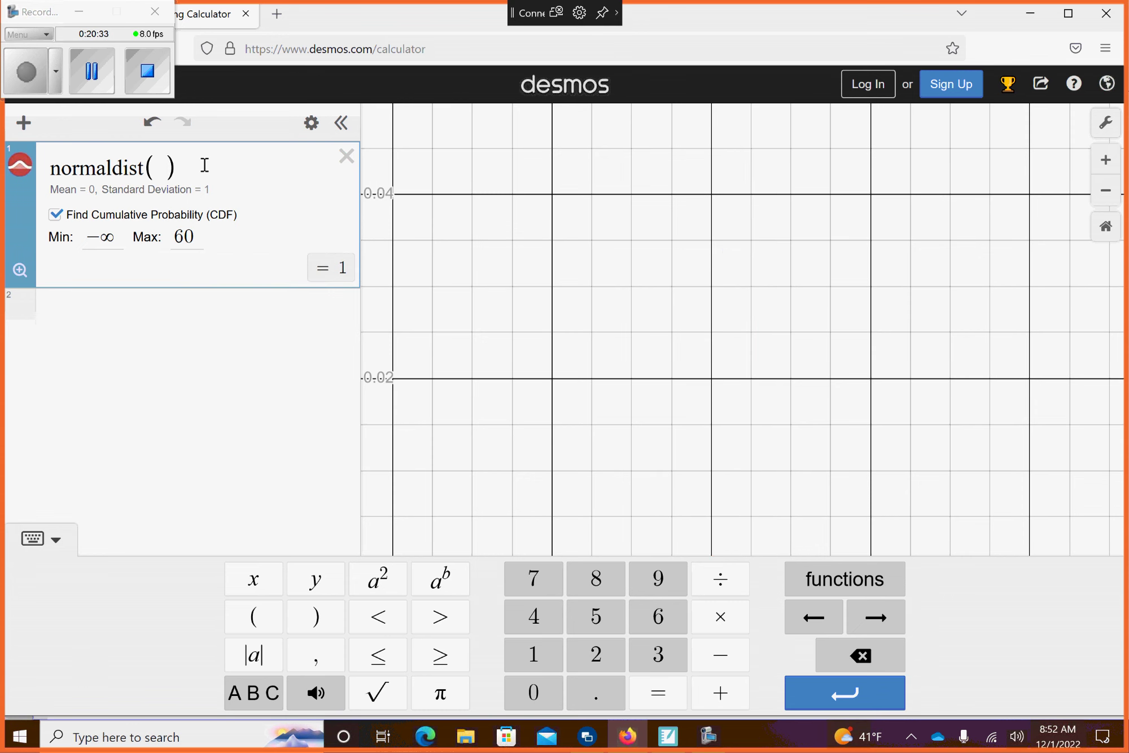
pyautogui.write('105')
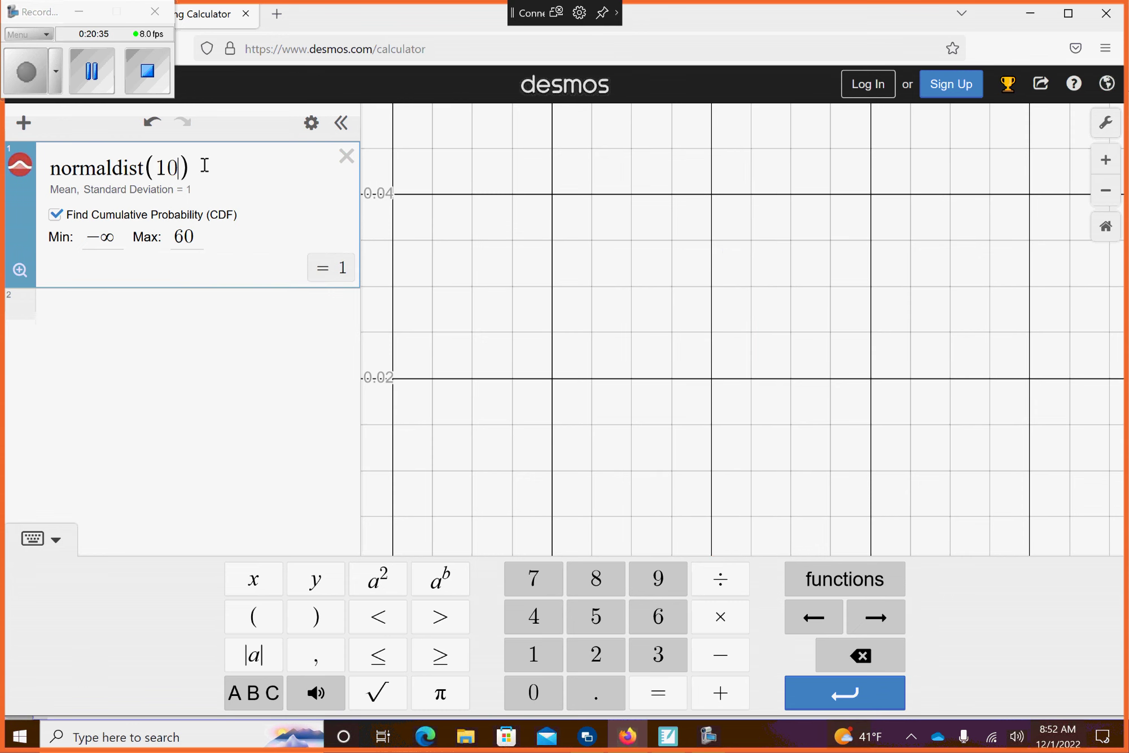
pyautogui.write(',')
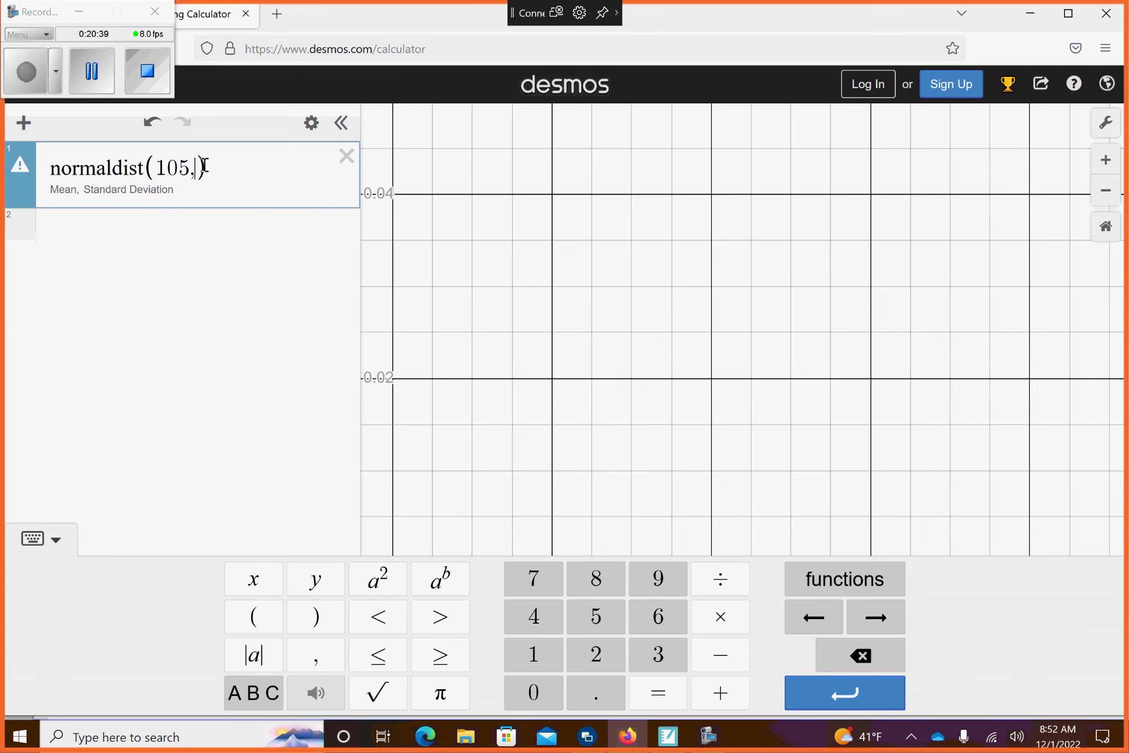
pyautogui.write('8')
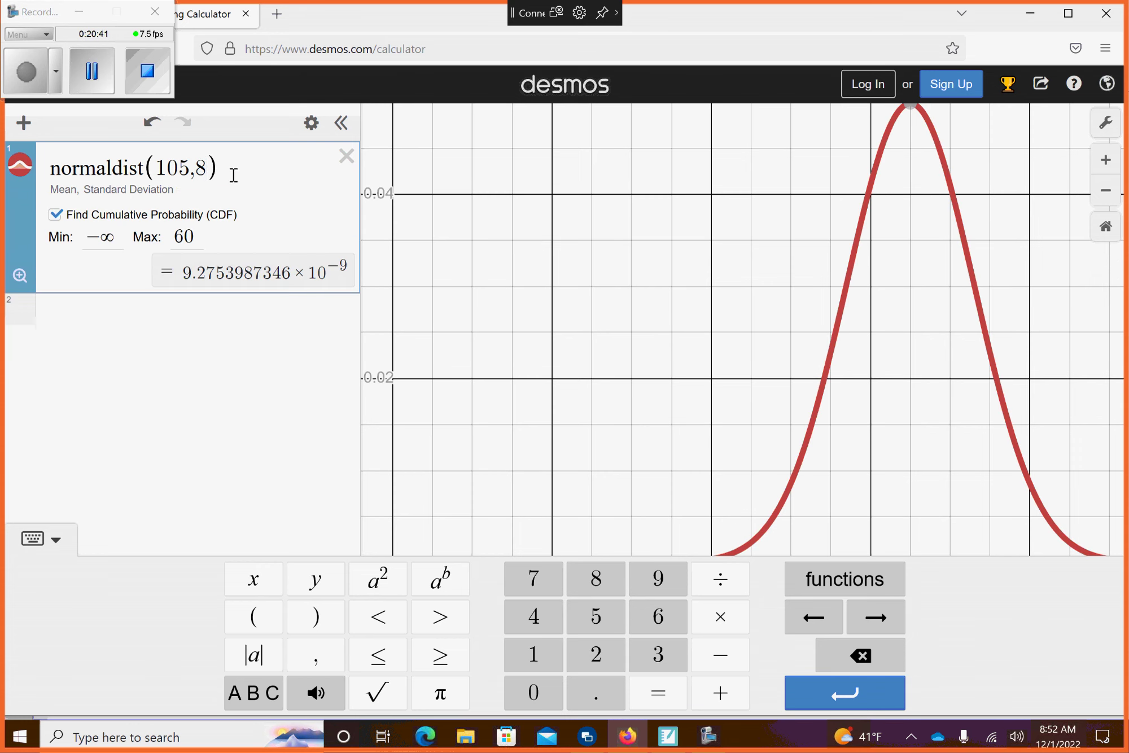
pyautogui.click(232, 175)
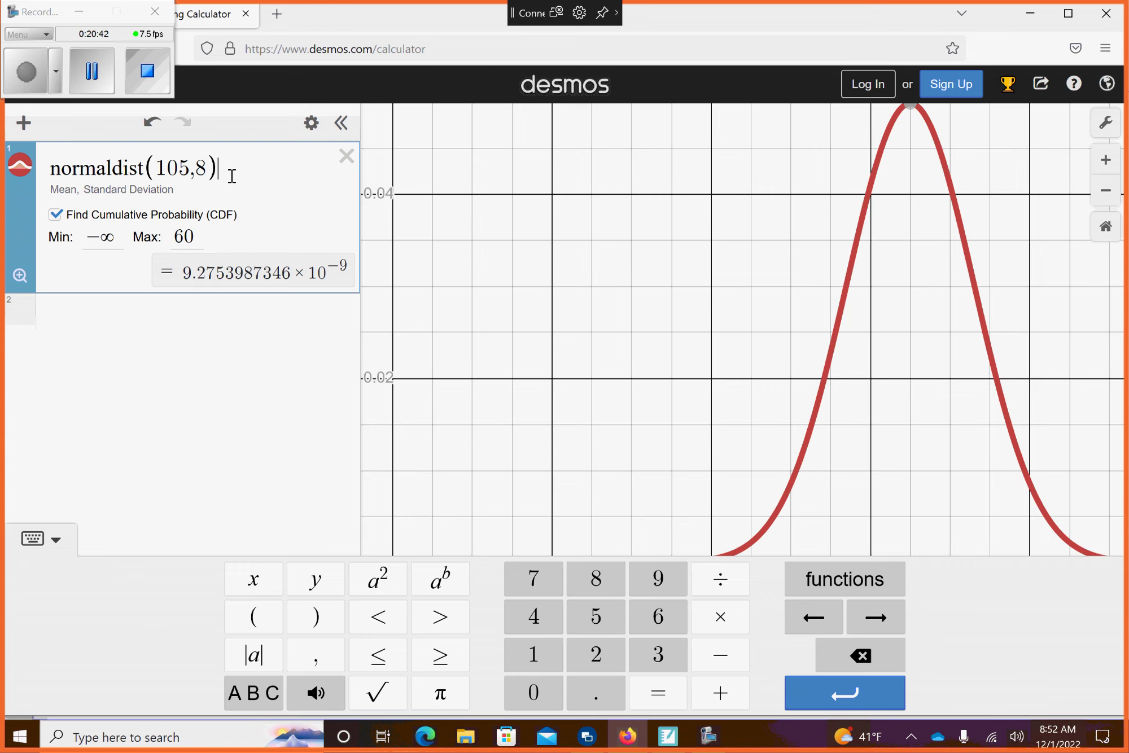
pyautogui.click(22, 276)
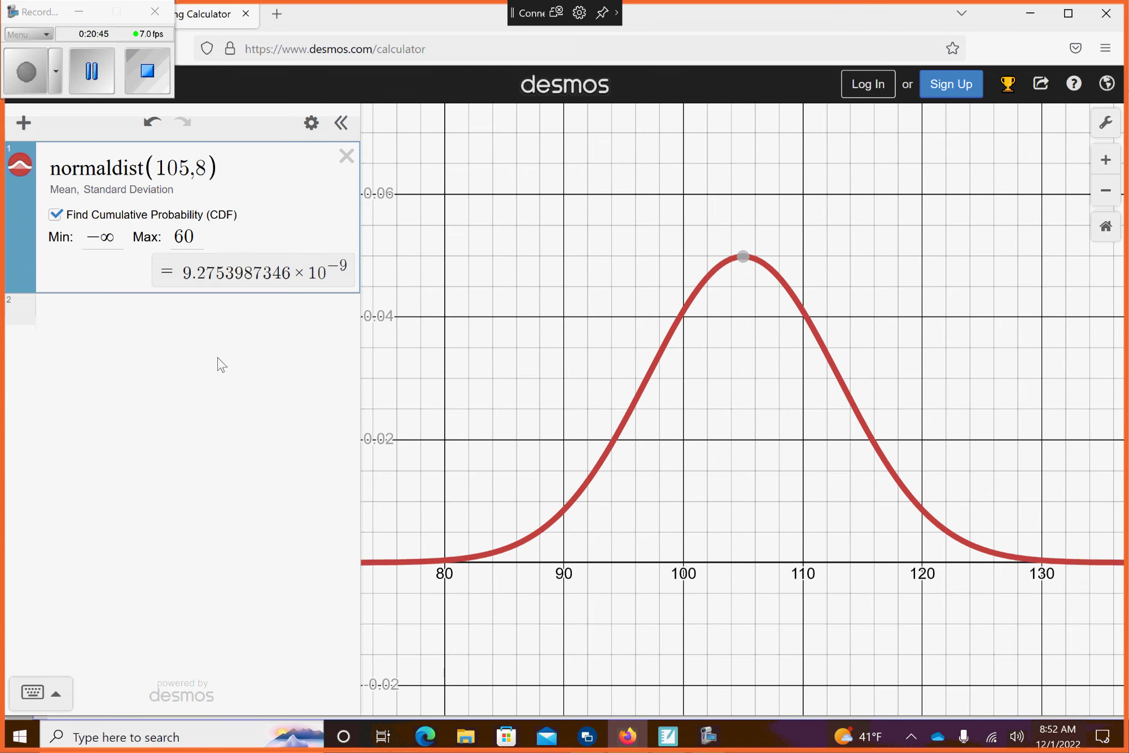
# Clear the CDF upper limit of 60 and switch off the cumulative probability calculation.
pyautogui.click(192, 232)
pyautogui.press('BackSpace')
pyautogui.press('BackSpace')
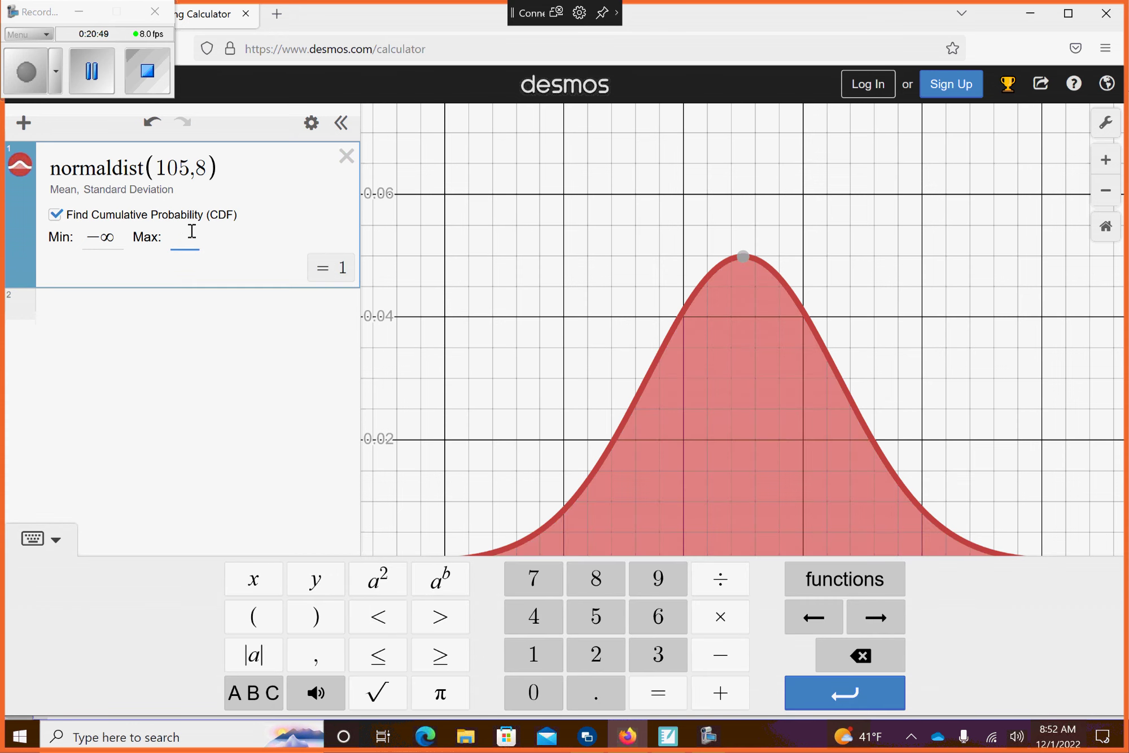
pyautogui.write('in')
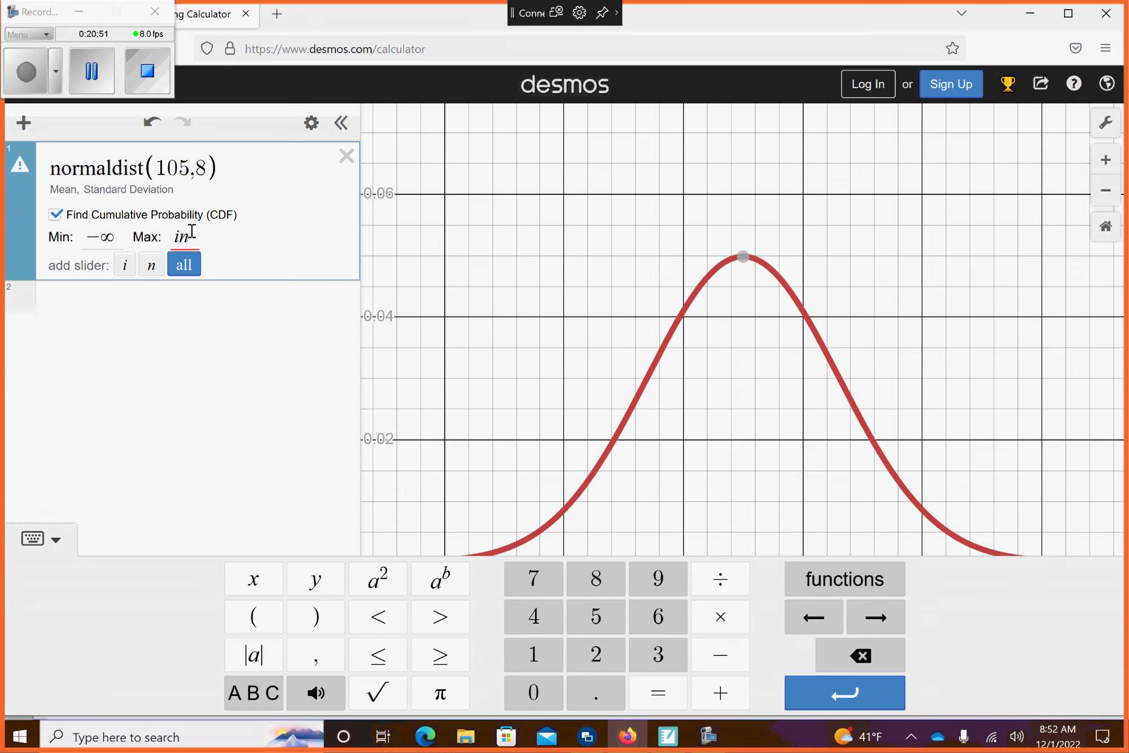
pyautogui.click(56, 215)
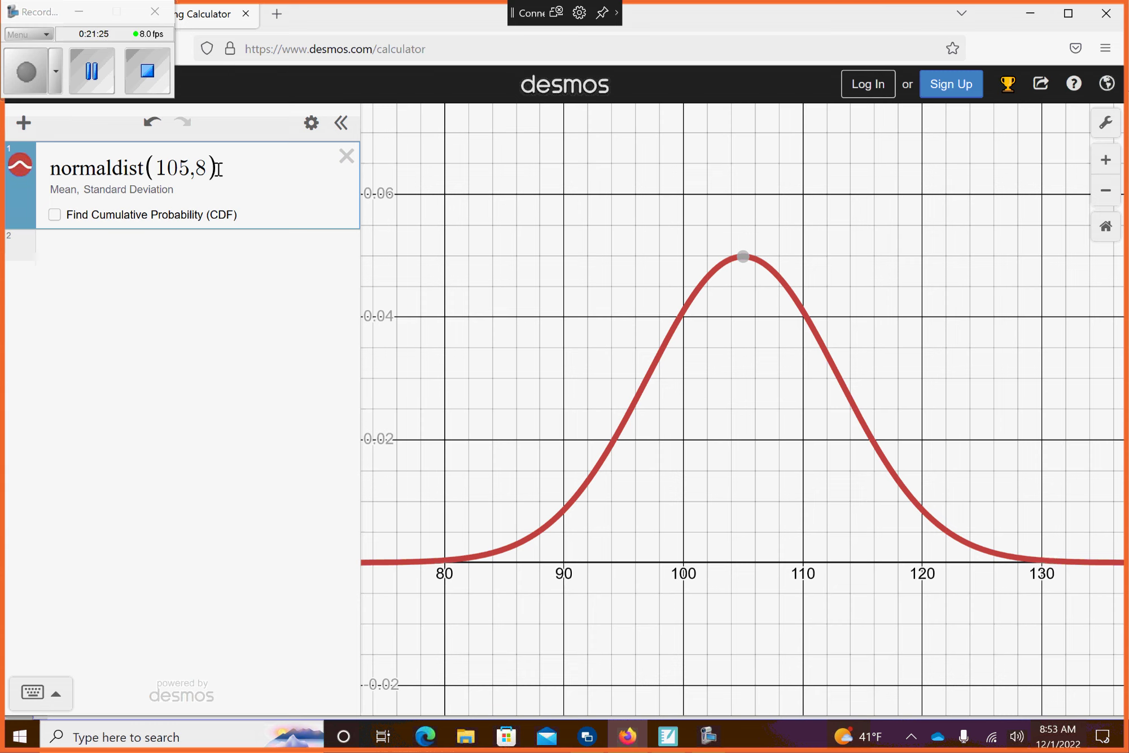
pyautogui.click(218, 170)
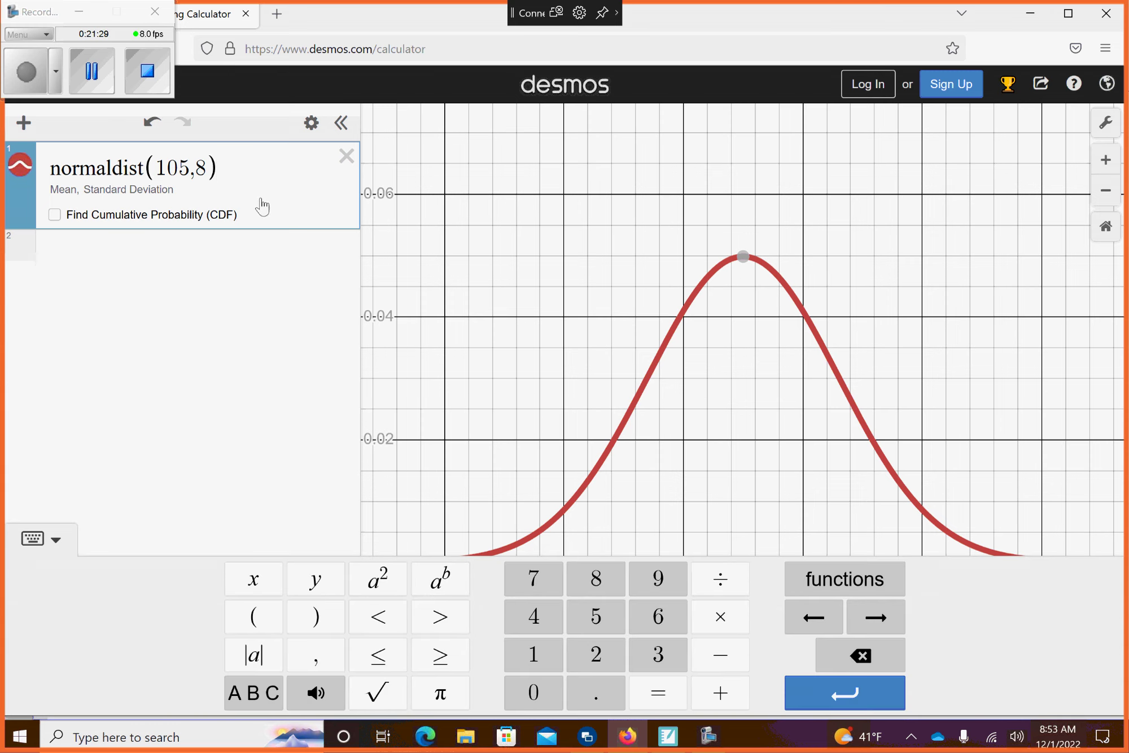
# Append .inversecdf from the Distributions function list to normaldist(105,8).
pyautogui.write('.')
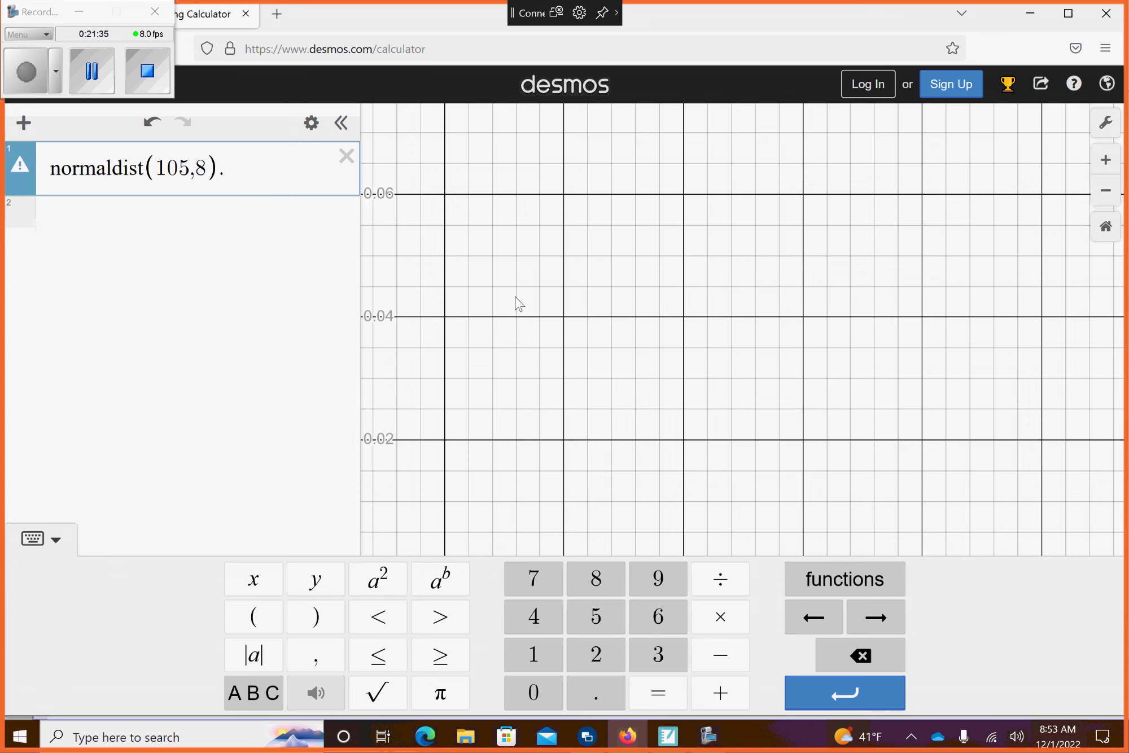
pyautogui.click(854, 583)
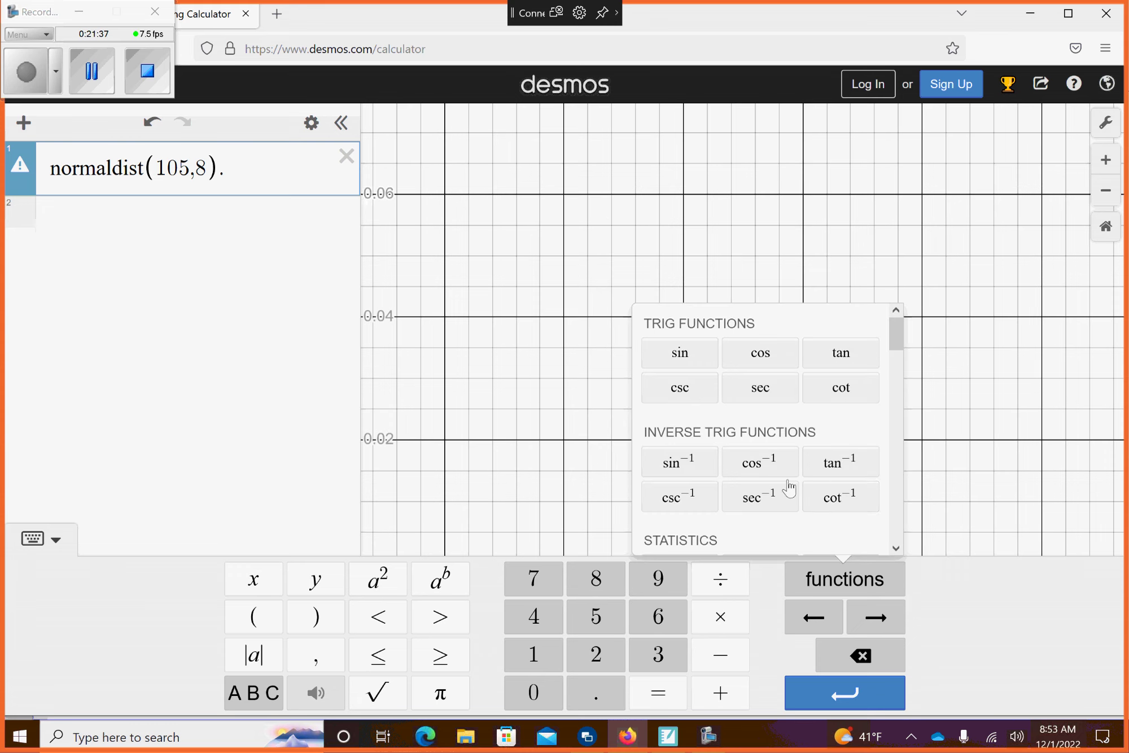
pyautogui.scroll(-1, 793, 541)
pyautogui.scroll(-5, 795, 542)
pyautogui.scroll(-4, 794, 542)
pyautogui.scroll(-1, 793, 536)
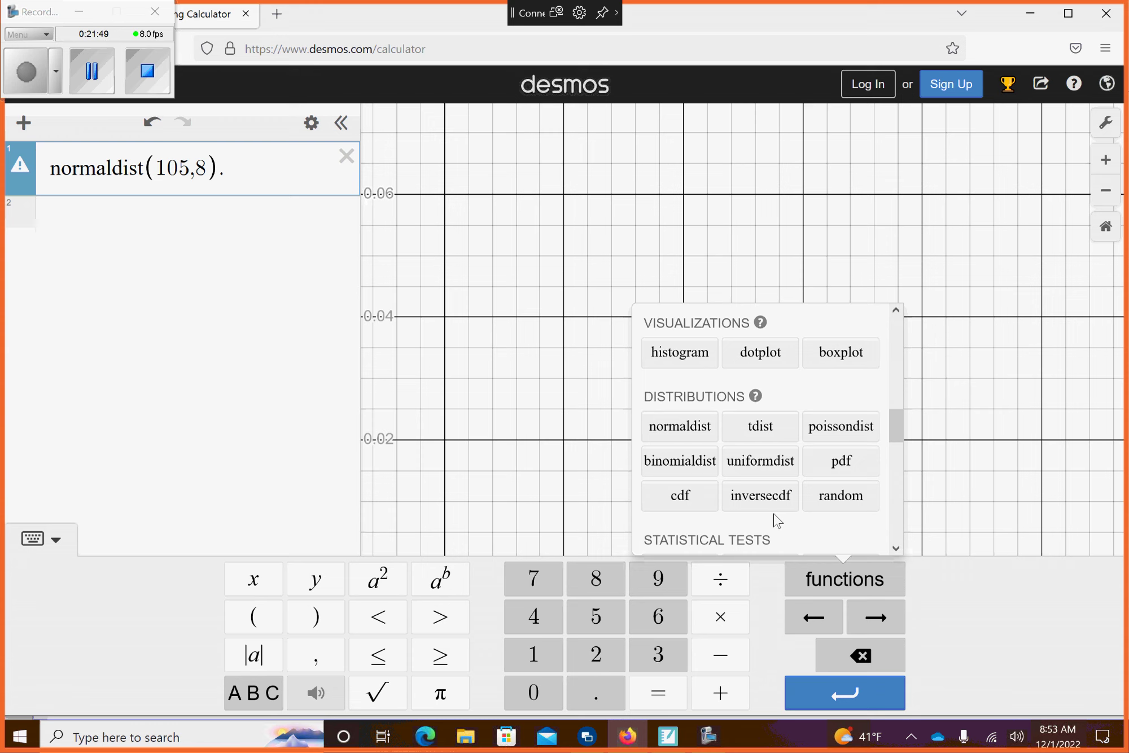
pyautogui.click(763, 501)
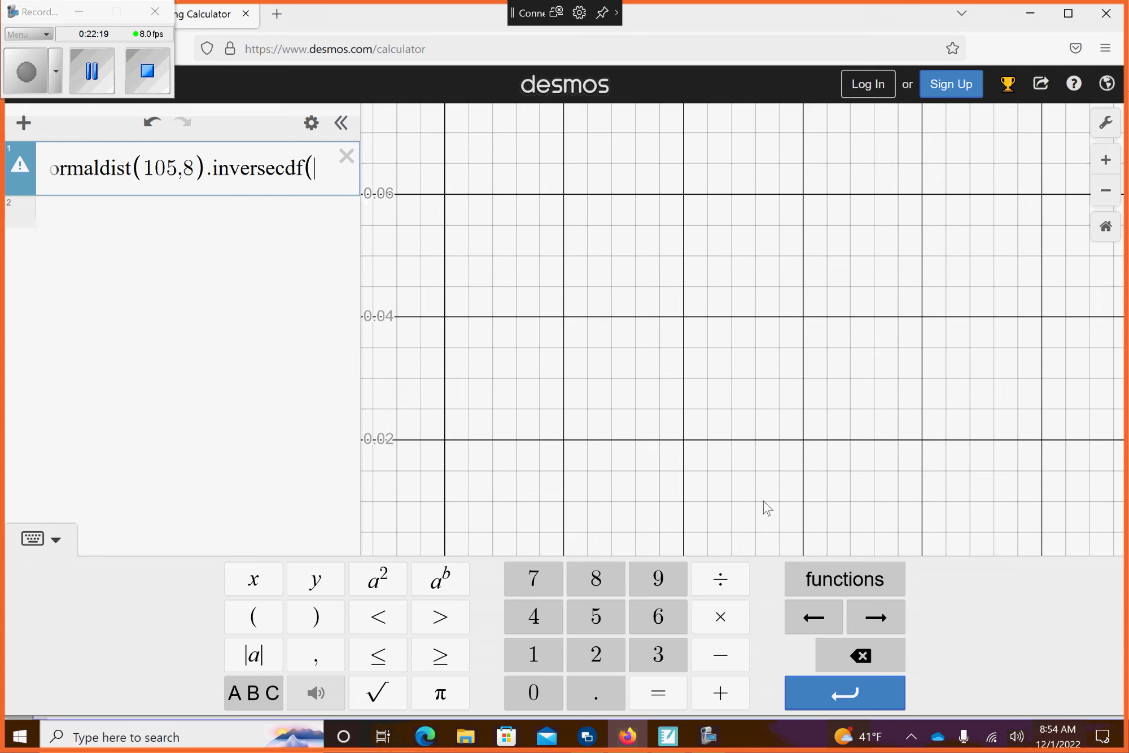
# Enter .7 in inversecdf to get 109.195204102, then go back to SMART Notebook.
pyautogui.write('.')
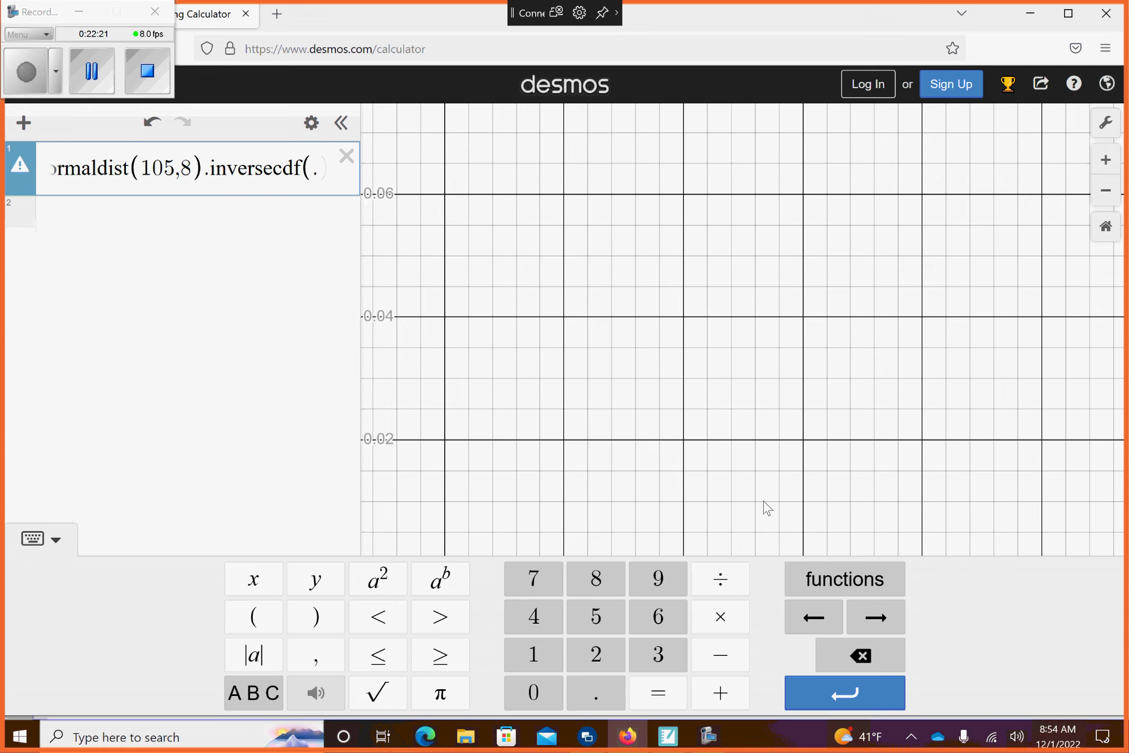
pyautogui.write('7')
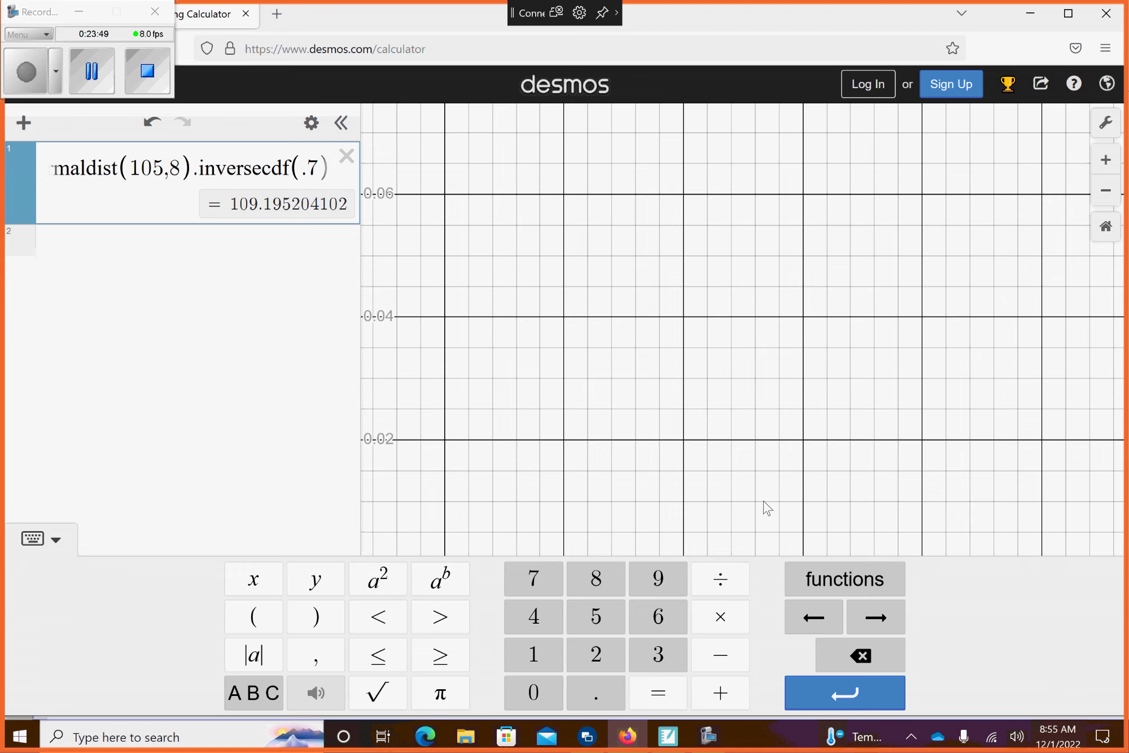
pyautogui.hotkey('alt', 'Tab')
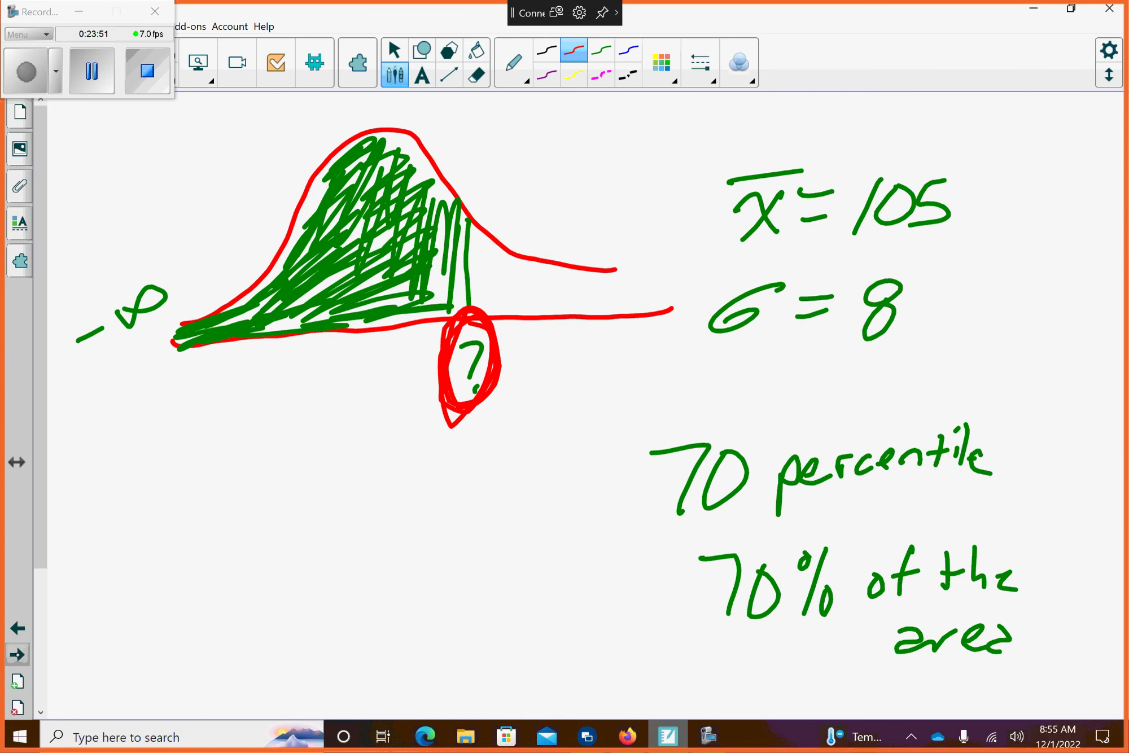
# On a fresh page, handwrite '45 percentile' in red and underline it.
pyautogui.click(18, 647)
pyautogui.moveTo(412, 248)
pyautogui.mouseDown()
pyautogui.moveTo(397, 285)
pyautogui.moveTo(439, 284)
pyautogui.mouseUp()
pyautogui.moveTo(432, 248)
pyautogui.mouseDown()
pyautogui.moveTo(425, 339)
pyautogui.moveTo(490, 248)
pyautogui.moveTo(441, 319)
pyautogui.mouseUp()
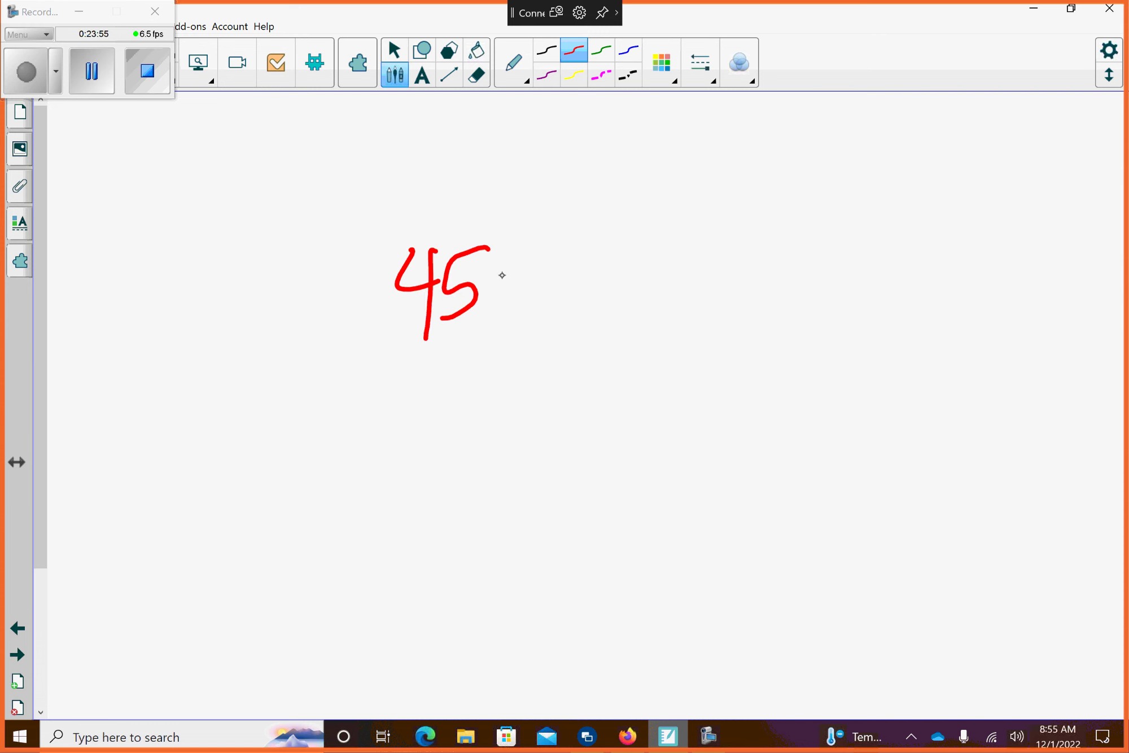
pyautogui.moveTo(523, 258)
pyautogui.mouseDown()
pyautogui.moveTo(532, 287)
pyautogui.moveTo(575, 289)
pyautogui.mouseUp()
pyautogui.moveTo(594, 281)
pyautogui.mouseDown()
pyautogui.moveTo(615, 245)
pyautogui.moveTo(641, 270)
pyautogui.mouseUp()
pyautogui.moveTo(655, 259)
pyautogui.mouseDown()
pyautogui.moveTo(672, 248)
pyautogui.moveTo(656, 273)
pyautogui.mouseUp()
pyautogui.moveTo(683, 257); pyautogui.dragTo(715, 249)
pyautogui.moveTo(729, 216)
pyautogui.mouseDown()
pyautogui.moveTo(732, 246)
pyautogui.moveTo(757, 228)
pyautogui.mouseUp()
pyautogui.moveTo(753, 223); pyautogui.dragTo(755, 246)
pyautogui.click(758, 188)
pyautogui.moveTo(779, 180)
pyautogui.mouseDown()
pyautogui.moveTo(779, 237)
pyautogui.moveTo(808, 219)
pyautogui.moveTo(777, 256)
pyautogui.mouseUp()
pyautogui.moveTo(790, 237); pyautogui.dragTo(813, 248)
pyautogui.moveTo(825, 293)
pyautogui.mouseDown()
pyautogui.moveTo(475, 366)
pyautogui.moveTo(369, 410)
pyautogui.mouseUp()
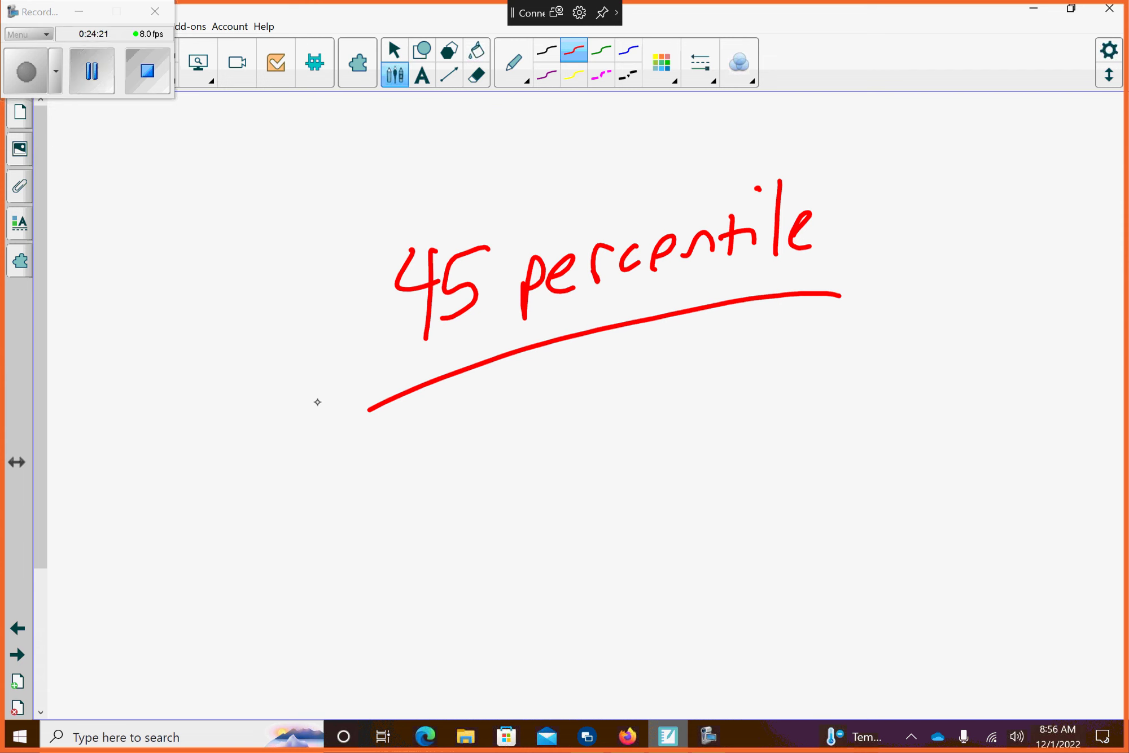
# Below the heading, write 'What x̄ =' and 'σ =' in red.
pyautogui.moveTo(475, 444)
pyautogui.mouseDown()
pyautogui.moveTo(518, 474)
pyautogui.moveTo(548, 410)
pyautogui.moveTo(566, 468)
pyautogui.mouseUp()
pyautogui.moveTo(586, 436); pyautogui.dragTo(591, 451)
pyautogui.moveTo(609, 408)
pyautogui.mouseDown()
pyautogui.moveTo(602, 469)
pyautogui.moveTo(617, 428)
pyautogui.moveTo(718, 452)
pyautogui.mouseUp()
pyautogui.moveTo(704, 414); pyautogui.dragTo(676, 468)
pyautogui.moveTo(659, 394); pyautogui.dragTo(738, 381)
pyautogui.moveTo(695, 515)
pyautogui.mouseDown()
pyautogui.moveTo(719, 521)
pyautogui.moveTo(656, 559)
pyautogui.mouseUp()
pyautogui.moveTo(730, 535); pyautogui.dragTo(767, 531)
pyautogui.moveTo(730, 562); pyautogui.dragTo(758, 554)
pyautogui.moveTo(756, 411); pyautogui.dragTo(786, 407)
pyautogui.moveTo(751, 448); pyautogui.dragTo(771, 443)
# In blue, box the question and fill in x̄ = 0 and σ = 1.
pyautogui.click(628, 51)
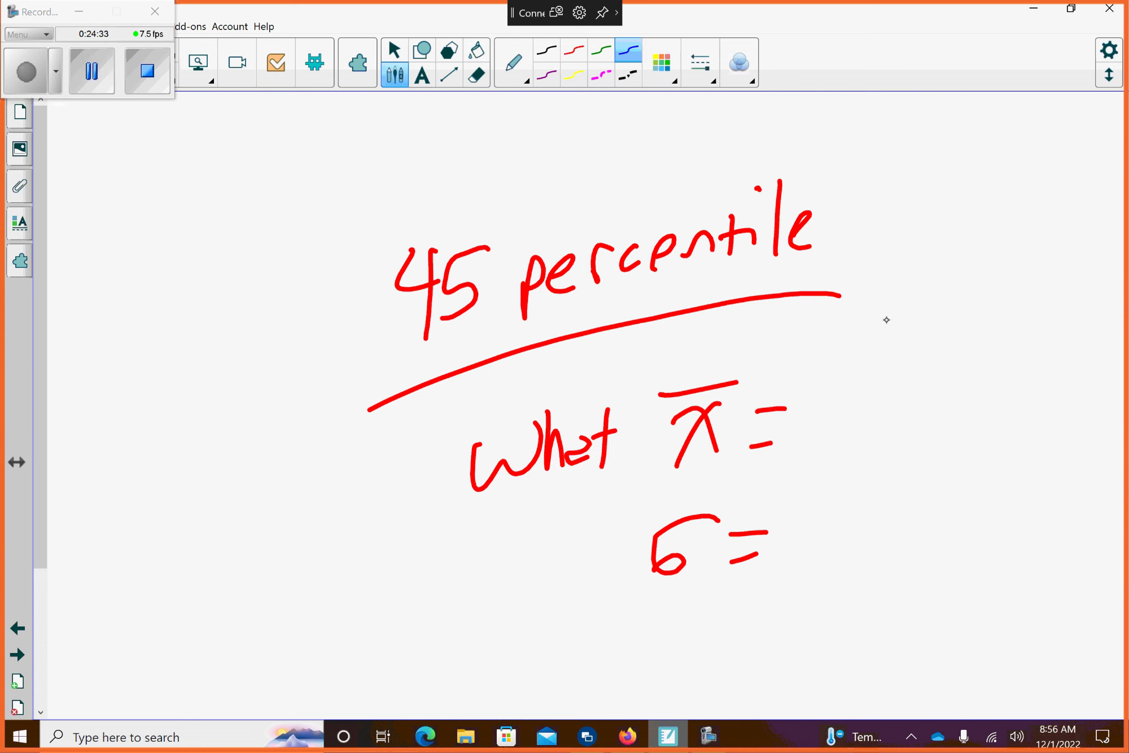
pyautogui.moveTo(934, 343)
pyautogui.mouseDown()
pyautogui.moveTo(748, 354)
pyautogui.moveTo(444, 504)
pyautogui.moveTo(940, 601)
pyautogui.moveTo(979, 357)
pyautogui.mouseUp()
pyautogui.moveTo(851, 396)
pyautogui.mouseDown()
pyautogui.moveTo(837, 390)
pyautogui.moveTo(856, 392)
pyautogui.mouseUp()
pyautogui.moveTo(848, 481); pyautogui.dragTo(832, 553)
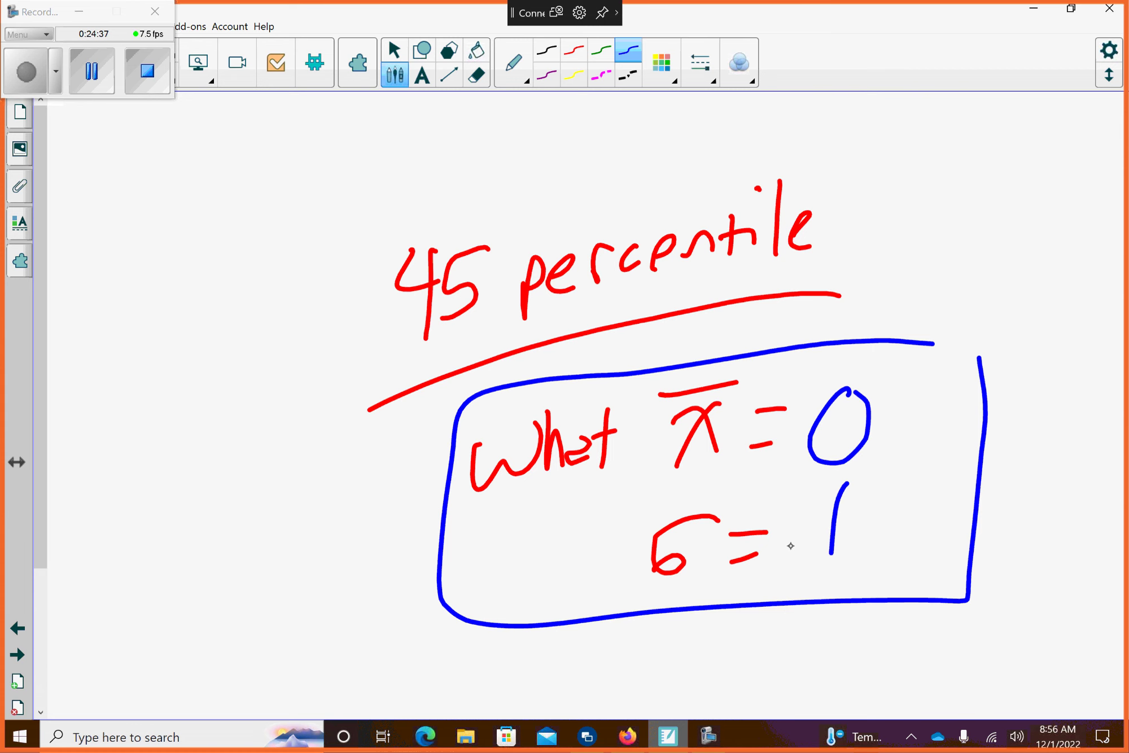
# Change the Desmos expression to normaldist(0,1).inversecdf(.45), giving −0.125661346855.
pyautogui.click(620, 721)
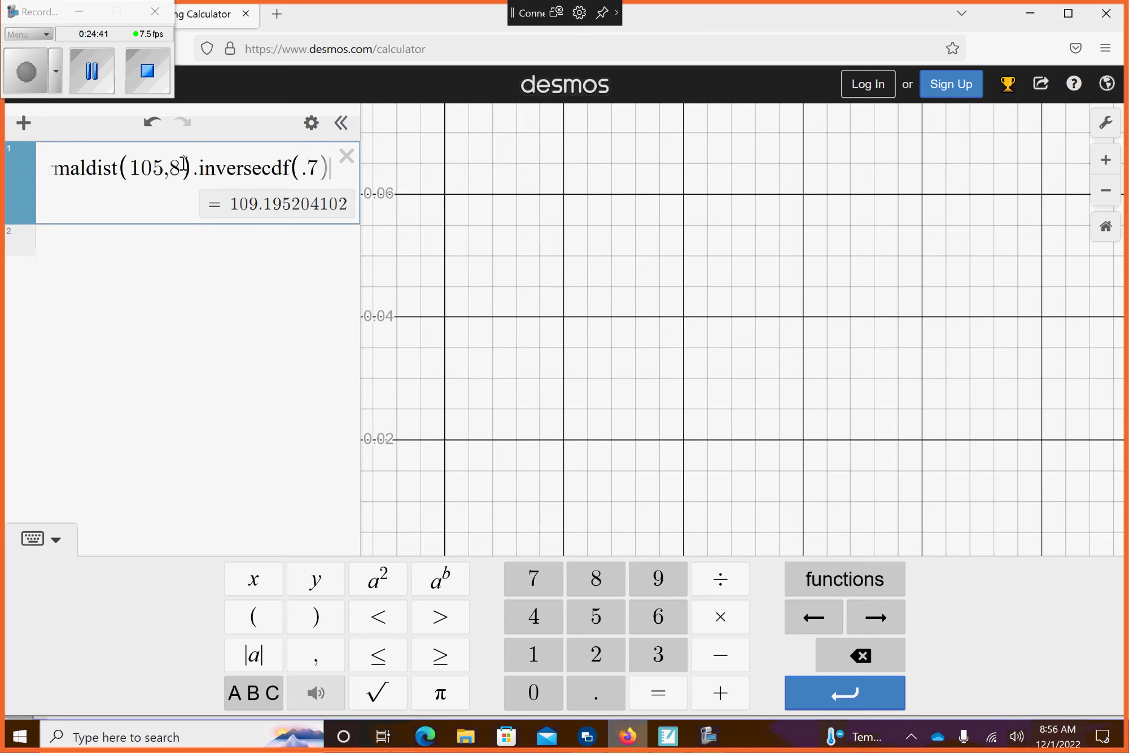
pyautogui.press('BackSpace')
pyautogui.press('BackSpace')
pyautogui.press('BackSpace')
pyautogui.press('BackSpace')
pyautogui.press('BackSpace')
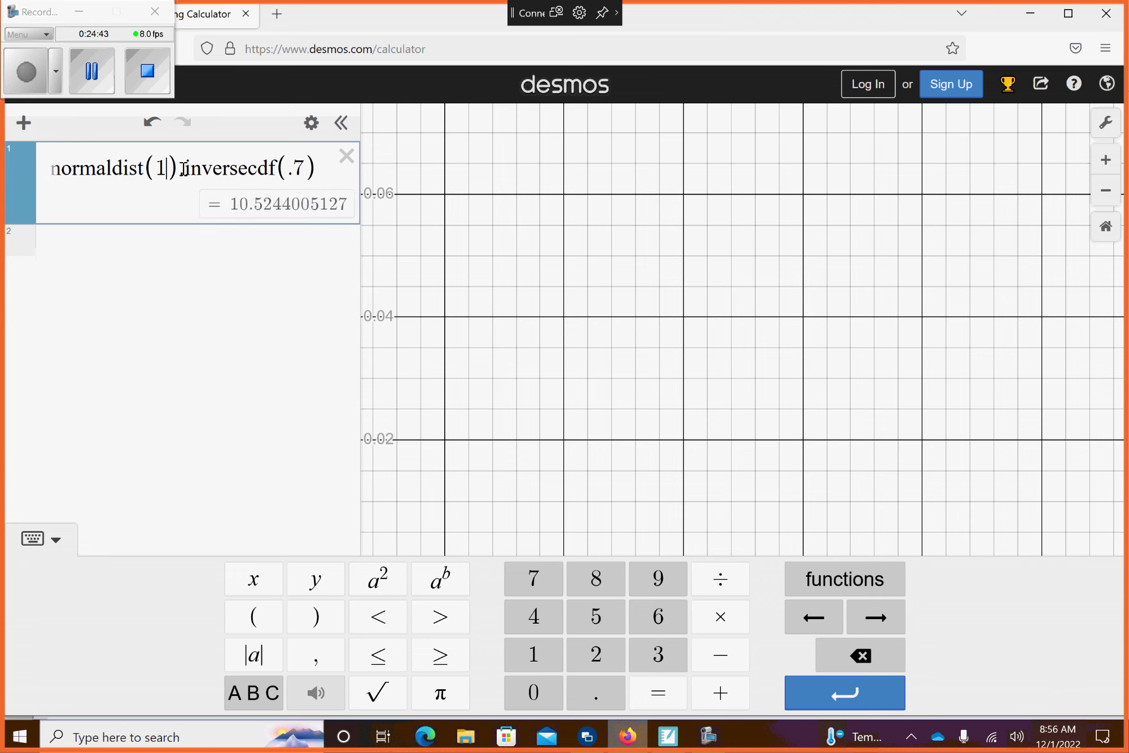
pyautogui.write('0')
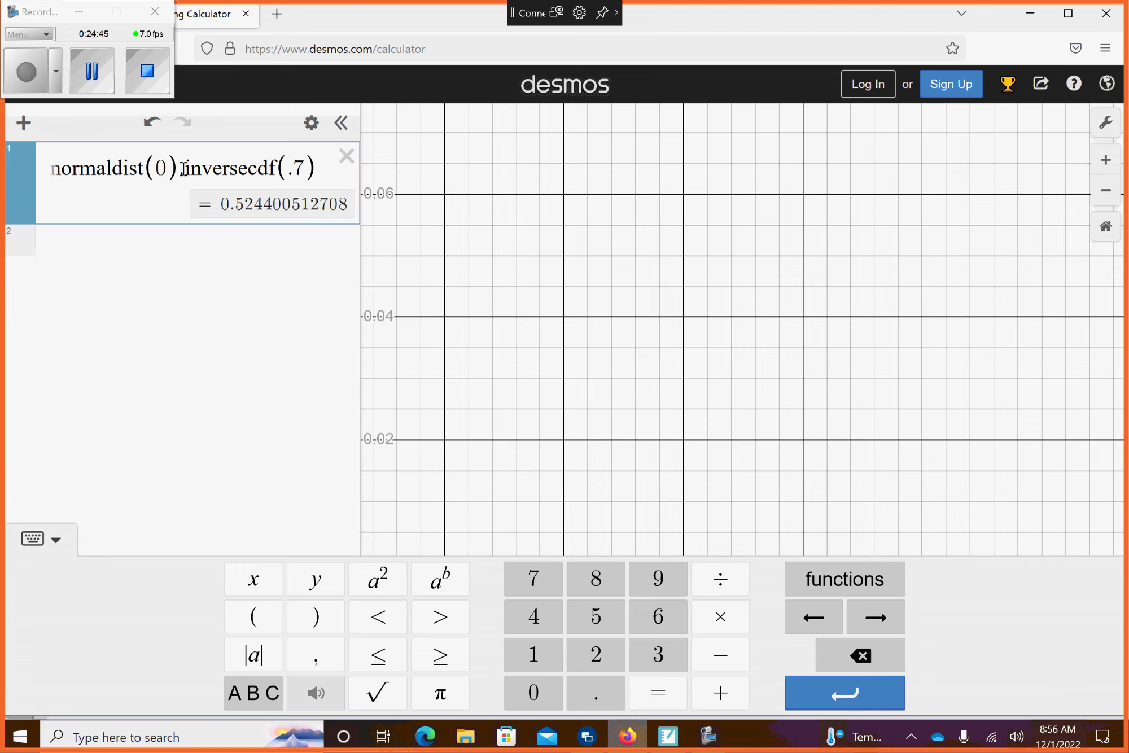
pyautogui.write(',1')
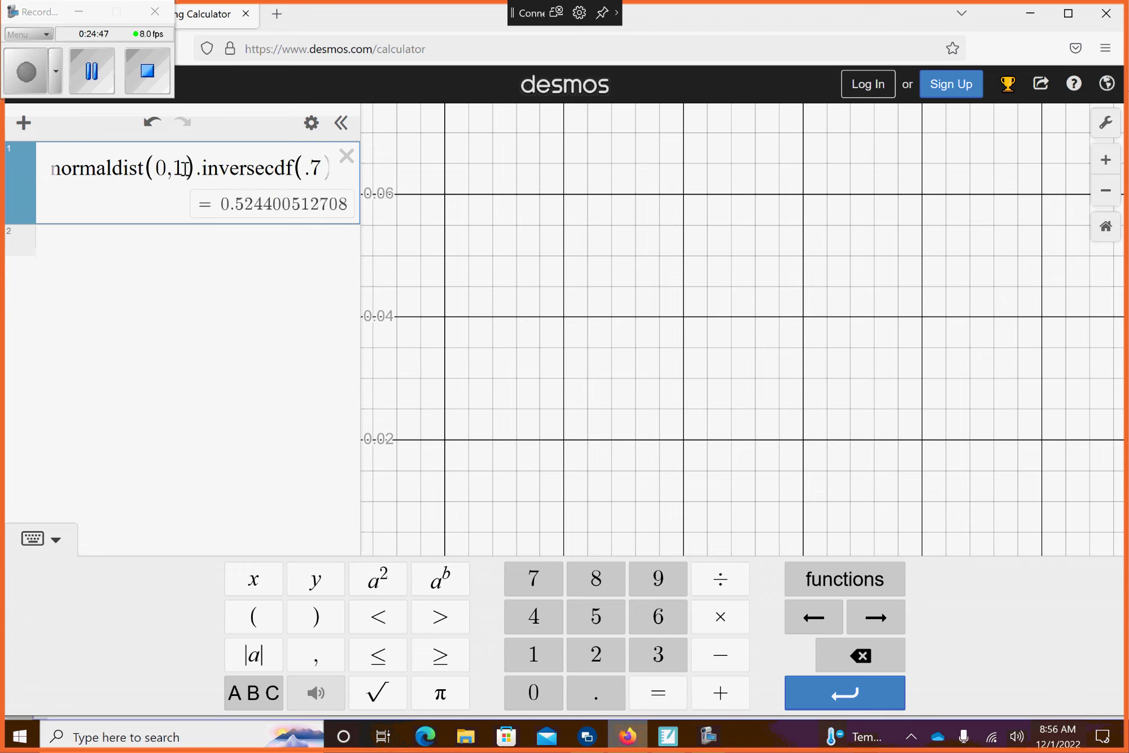
pyautogui.click(318, 168)
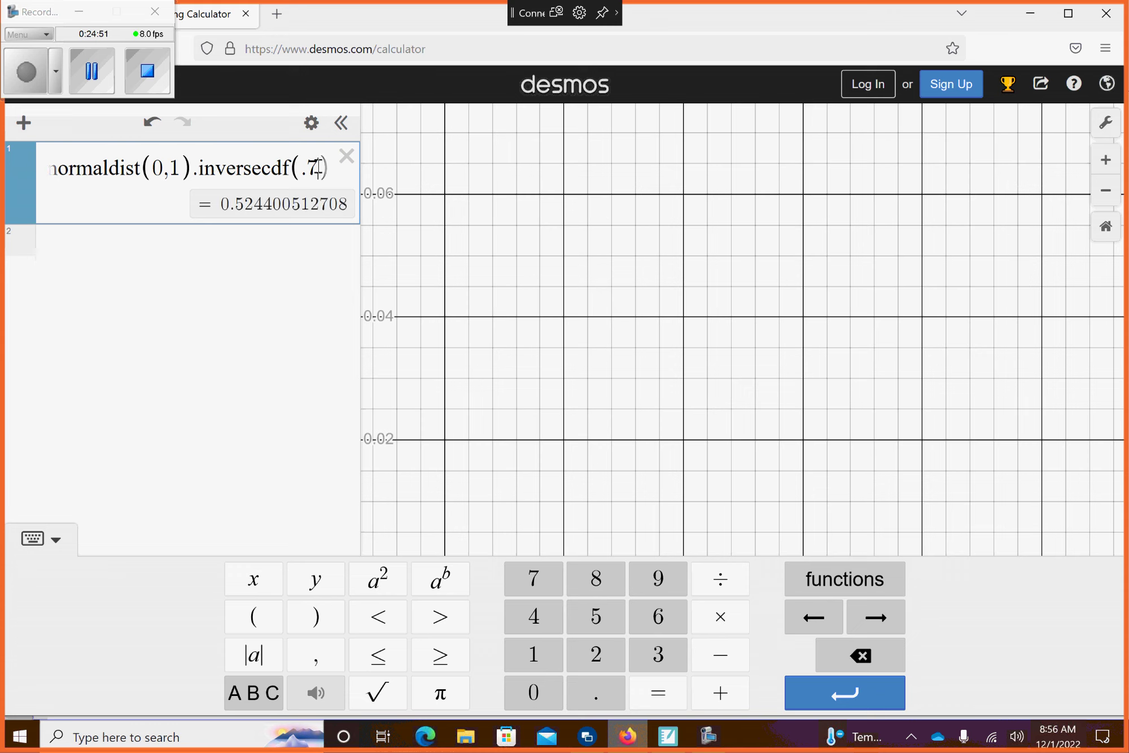
pyautogui.press('BackSpace')
pyautogui.write('45')
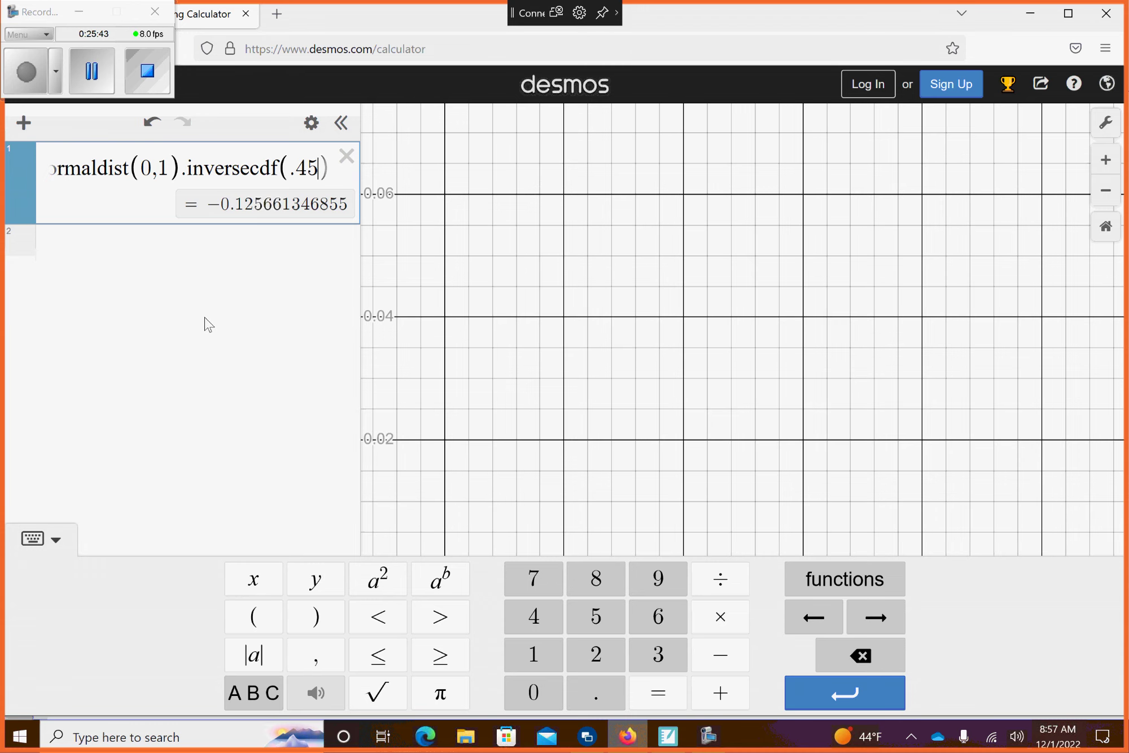
# Back on the 45-percentile page, write 'Pg 185/186' in blue at the left and circle it.
pyautogui.click(668, 737)
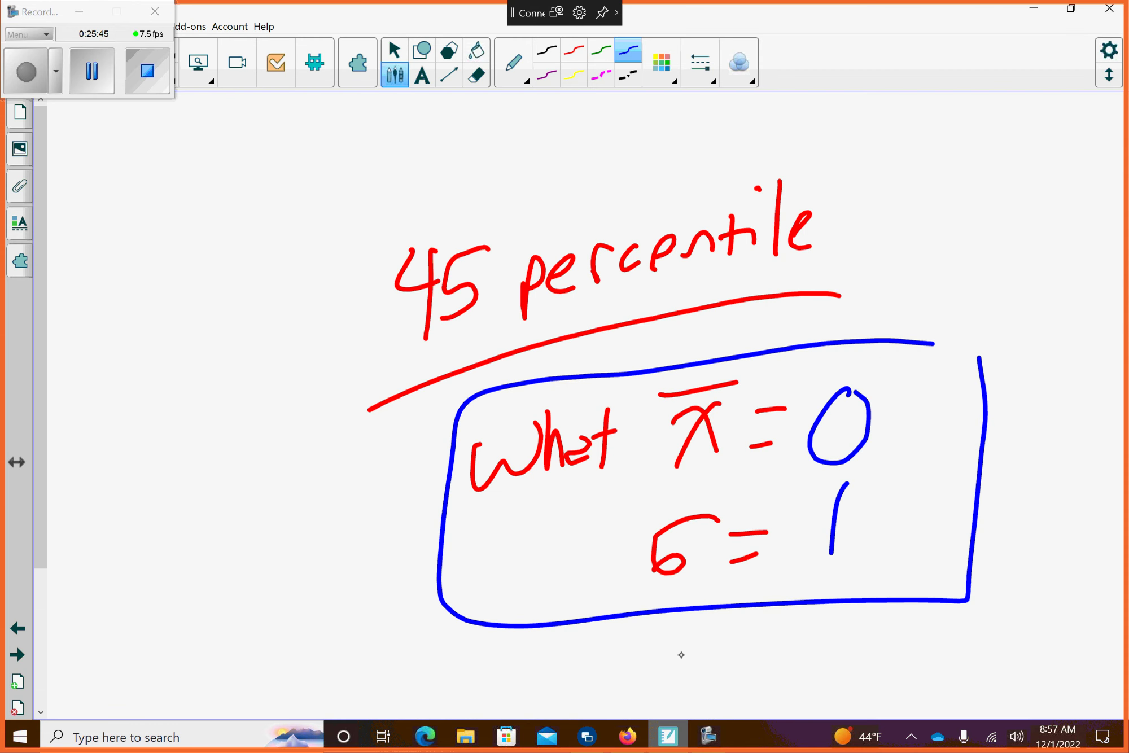
pyautogui.moveTo(108, 310)
pyautogui.mouseDown()
pyautogui.moveTo(131, 338)
pyautogui.moveTo(136, 404)
pyautogui.mouseUp()
pyautogui.moveTo(165, 288)
pyautogui.mouseDown()
pyautogui.moveTo(165, 364)
pyautogui.moveTo(184, 282)
pyautogui.mouseUp()
pyautogui.moveTo(223, 280); pyautogui.dragTo(222, 341)
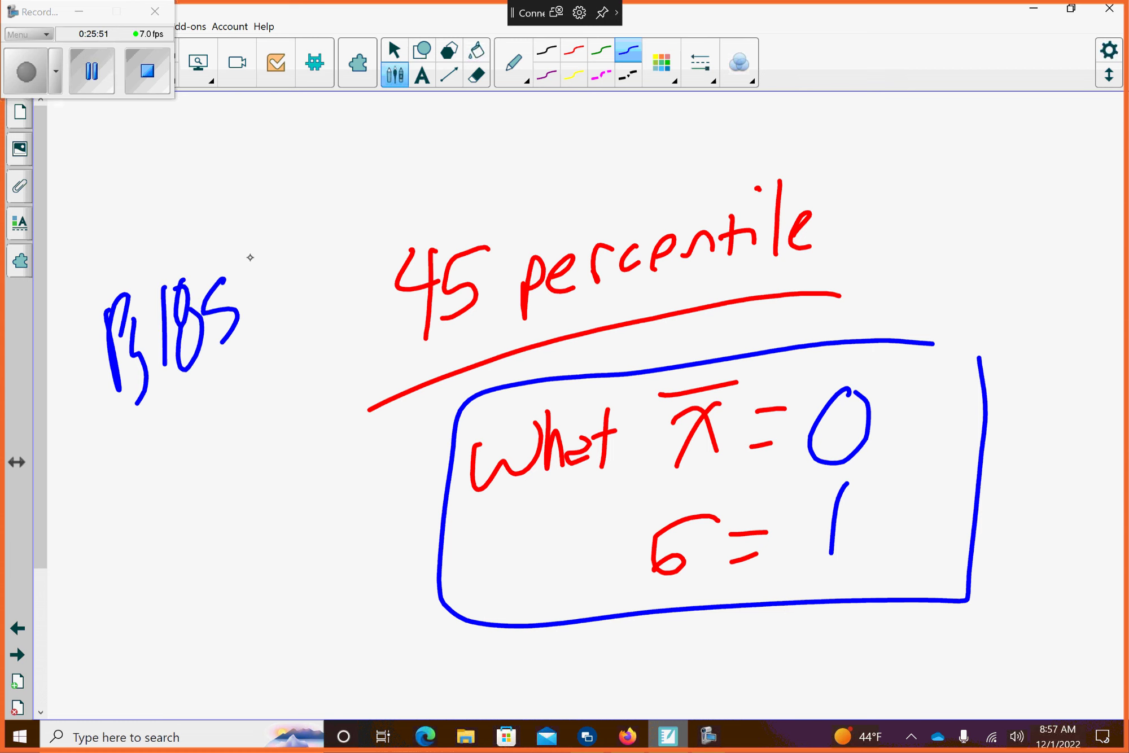
pyautogui.moveTo(237, 242); pyautogui.dragTo(258, 370)
pyautogui.moveTo(262, 268)
pyautogui.mouseDown()
pyautogui.moveTo(288, 255)
pyautogui.moveTo(285, 295)
pyautogui.moveTo(284, 277)
pyautogui.moveTo(312, 302)
pyautogui.mouseUp()
pyautogui.moveTo(311, 195)
pyautogui.mouseDown()
pyautogui.moveTo(59, 429)
pyautogui.moveTo(303, 212)
pyautogui.mouseUp()
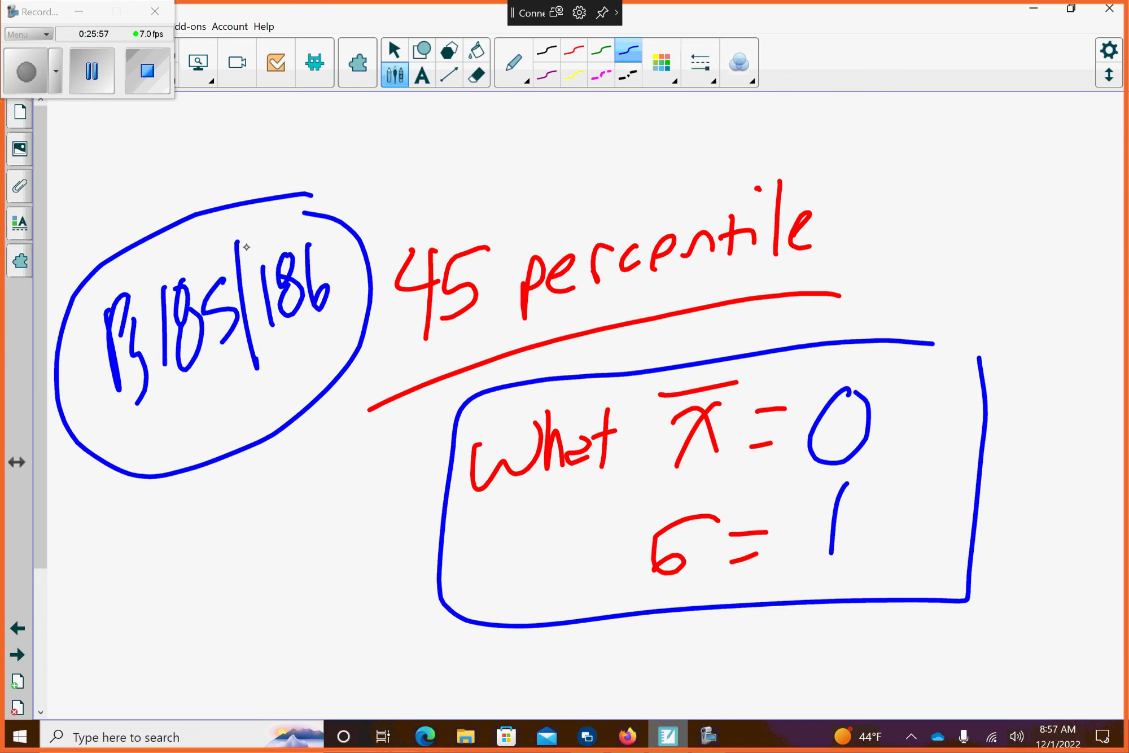